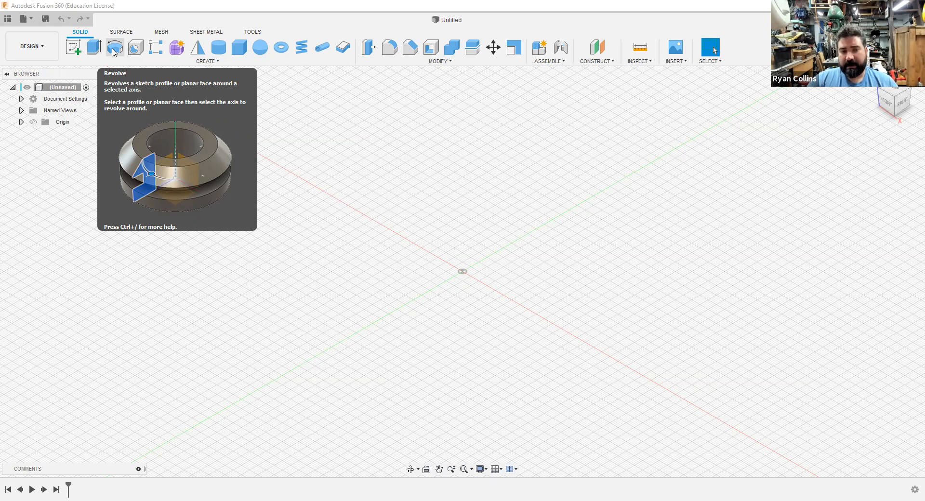
click(147, 63)
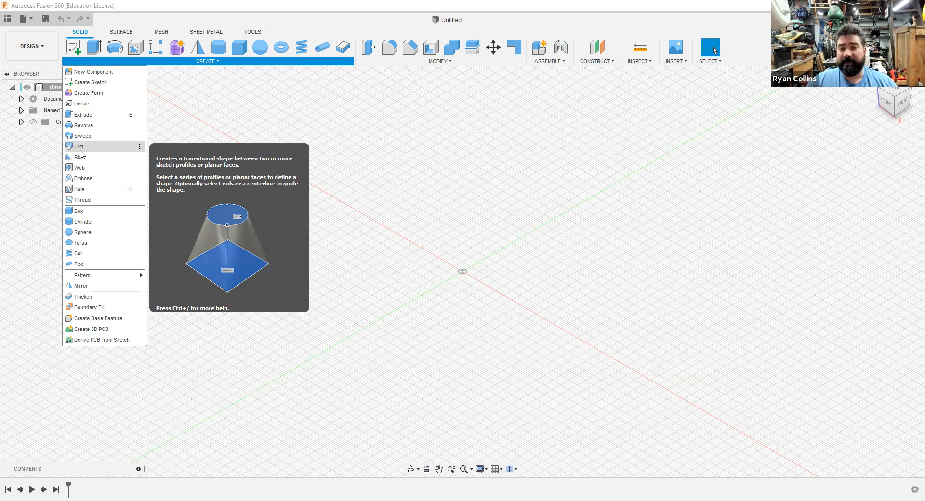
click(347, 230)
- Start a new sketch on the front (XZ) origin plane, viewed straight on
click(76, 51)
click(521, 251)
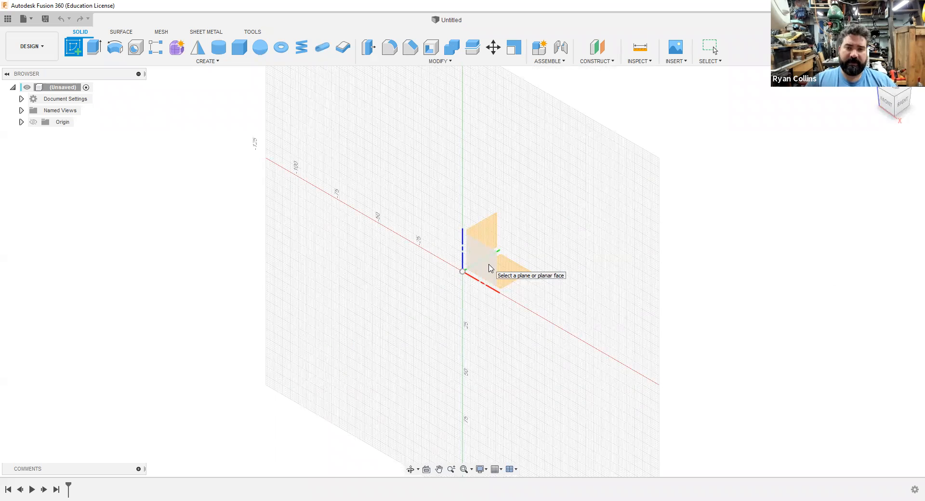
click(885, 107)
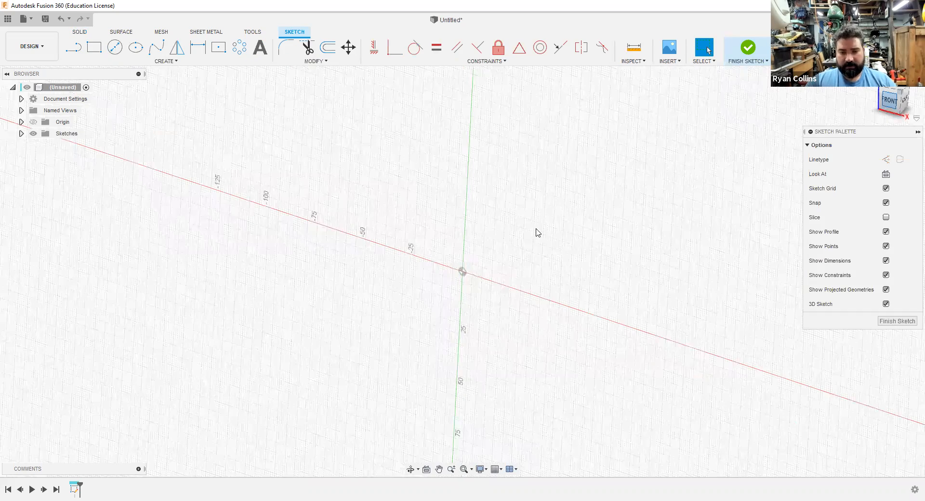
- Draw an open, S-shaped fit point spline through six points, starting on the vertical axis above the origin and curling back to just below the origin
click(154, 51)
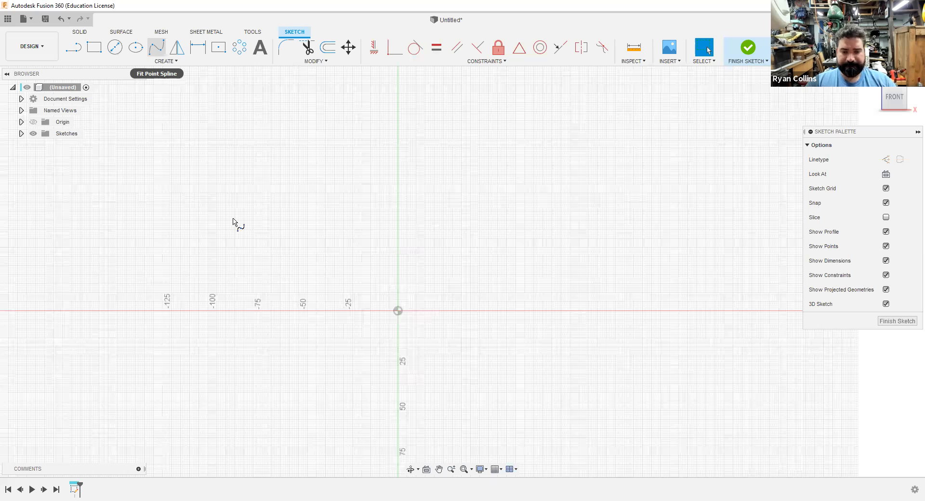
click(398, 159)
click(539, 224)
click(514, 323)
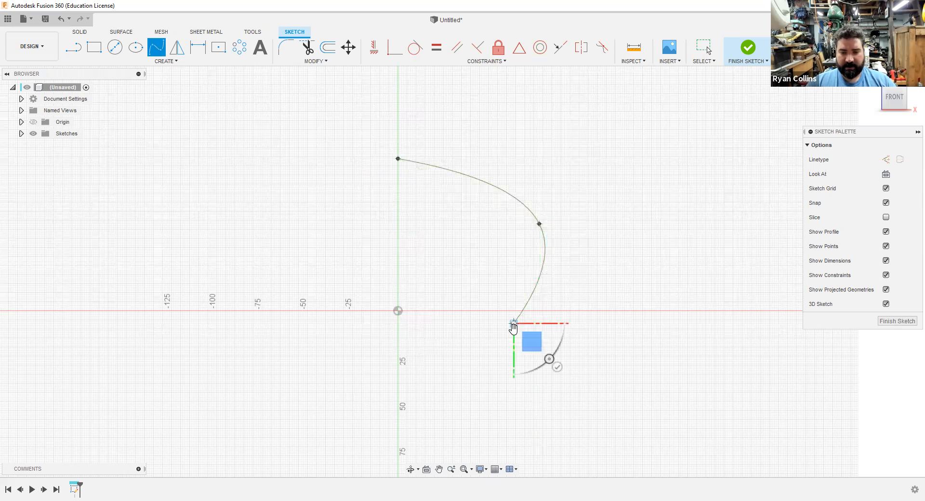
click(585, 418)
middle_drag(591, 265, 530, 364)
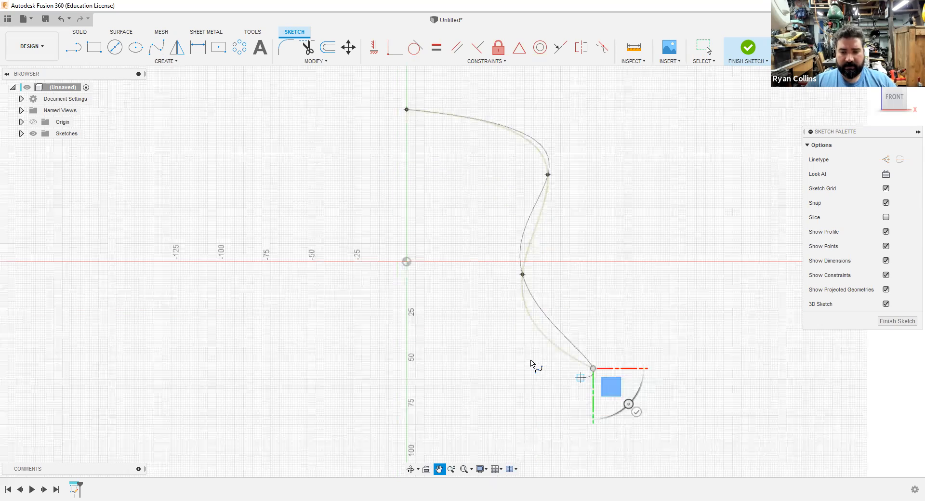
click(434, 275)
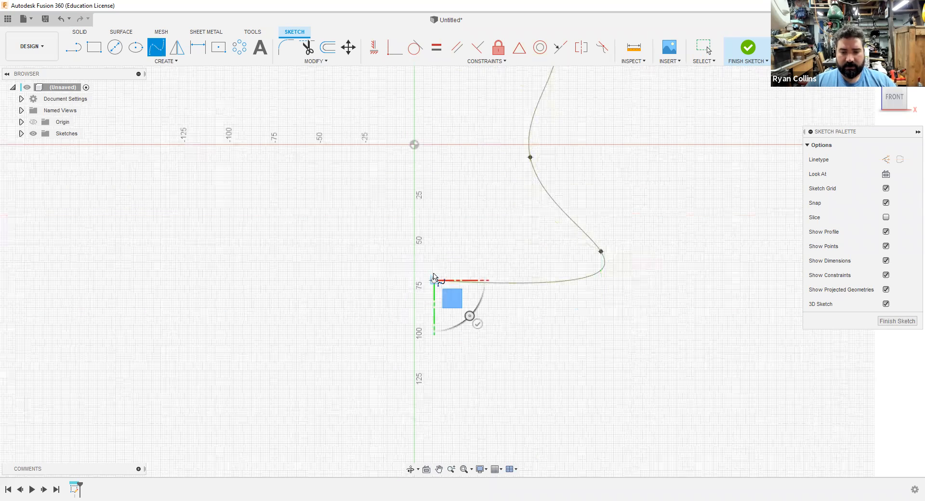
click(425, 208)
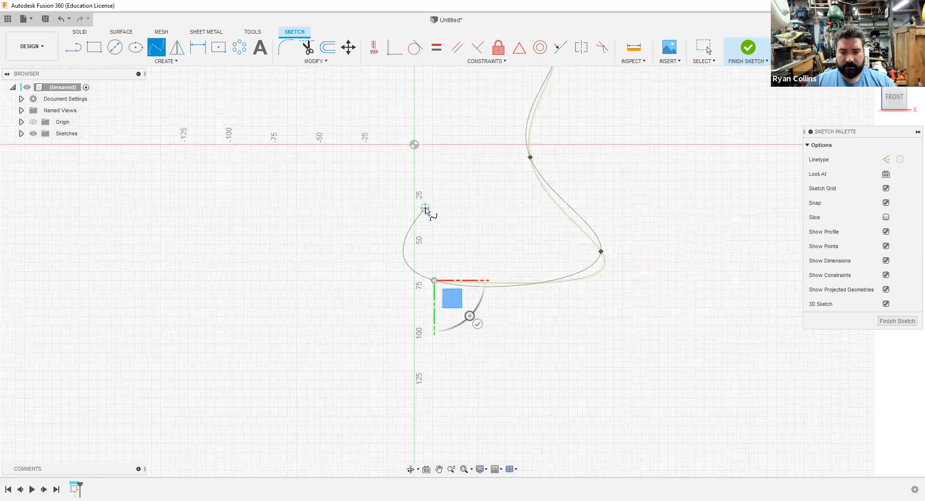
click(421, 168)
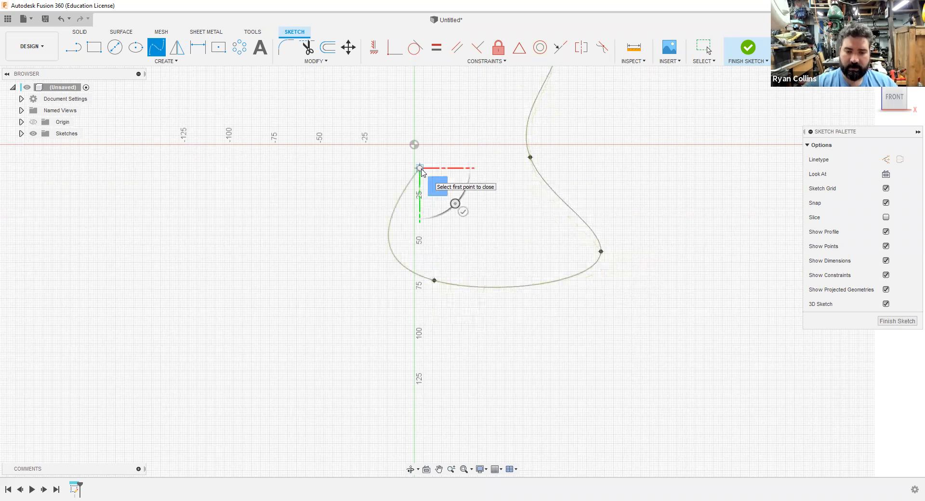
key(Escape)
- Reshape the spline's upper bulge by moving its fit point to about X 90, Z 62 mm and its handle to X 97, Z 38 mm
scroll(486, 232, down, 2)
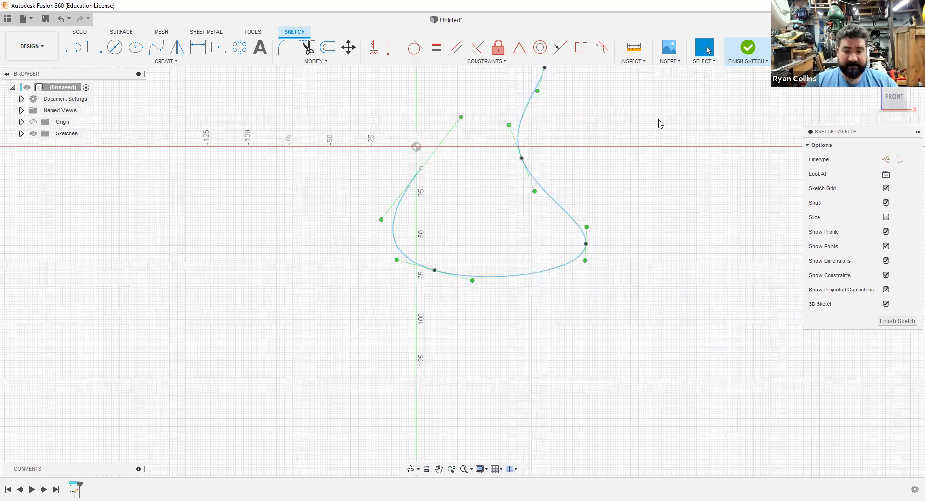
scroll(530, 217, down, 1)
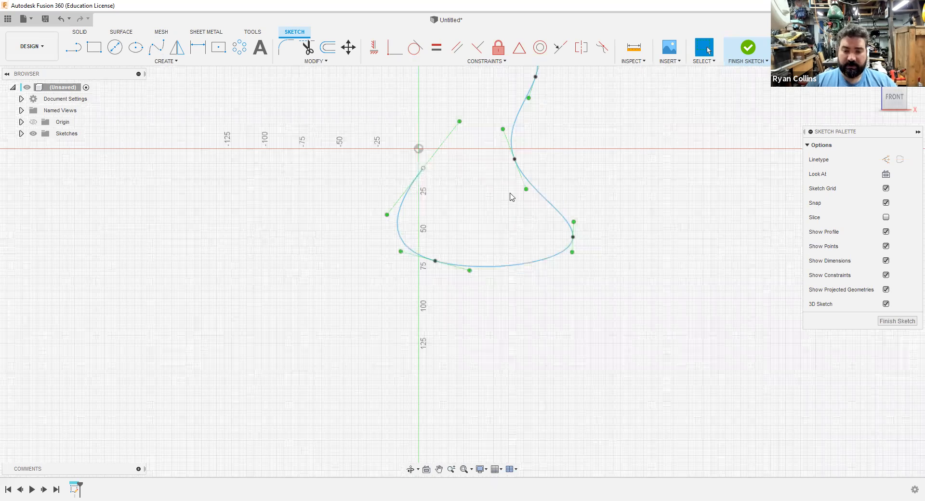
scroll(510, 202, down, 1)
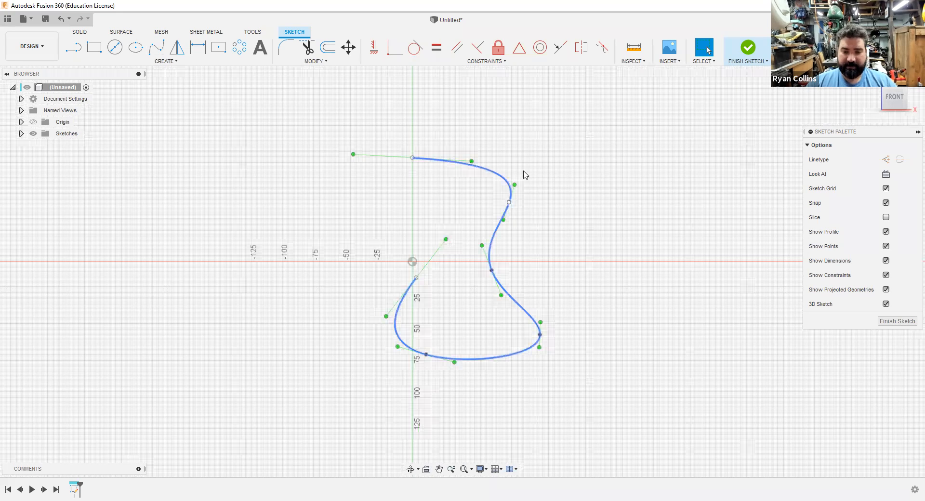
click(524, 185)
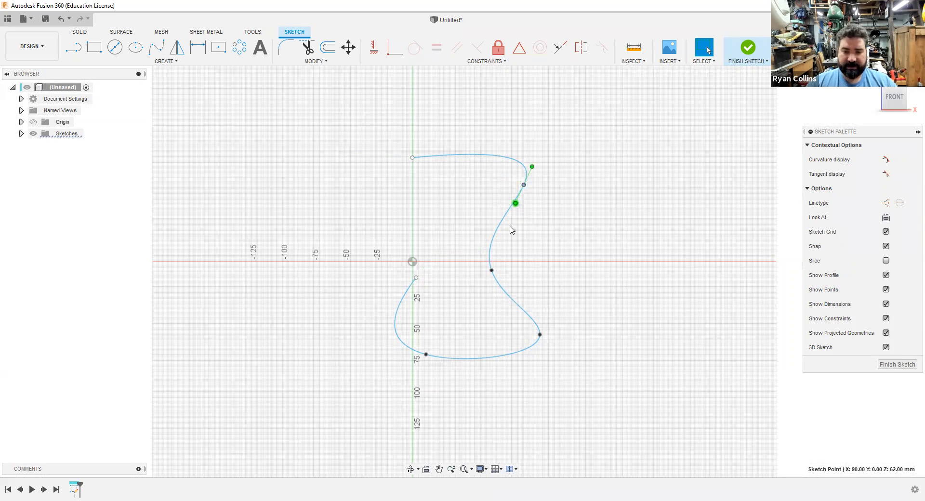
drag(516, 204, 535, 217)
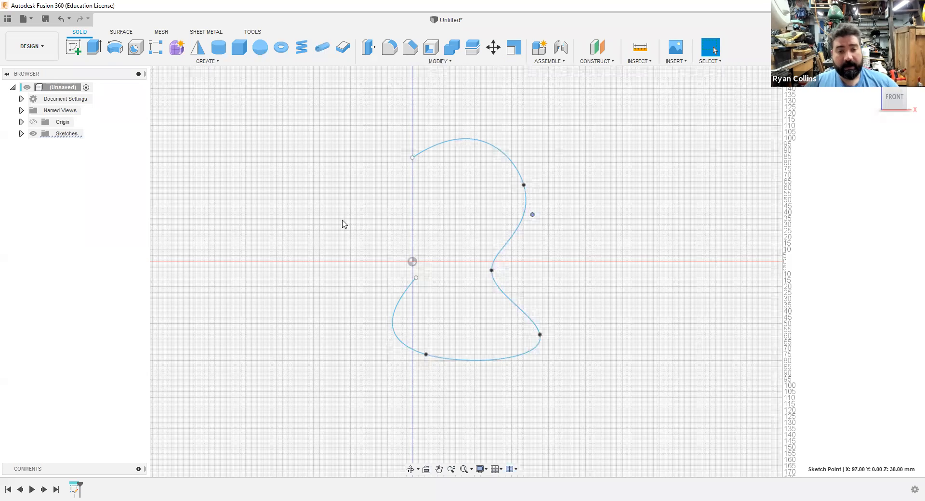
- Start a Pipe feature using the sketched spline as its path
click(207, 61)
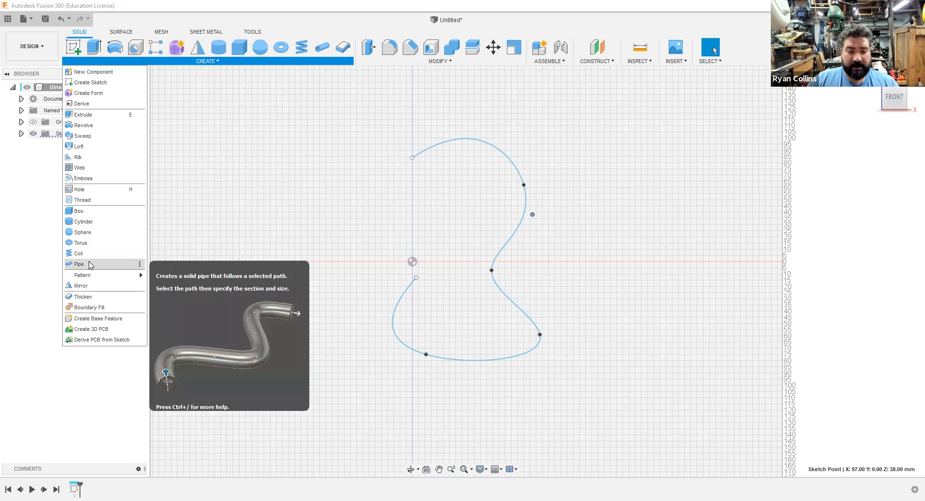
click(90, 265)
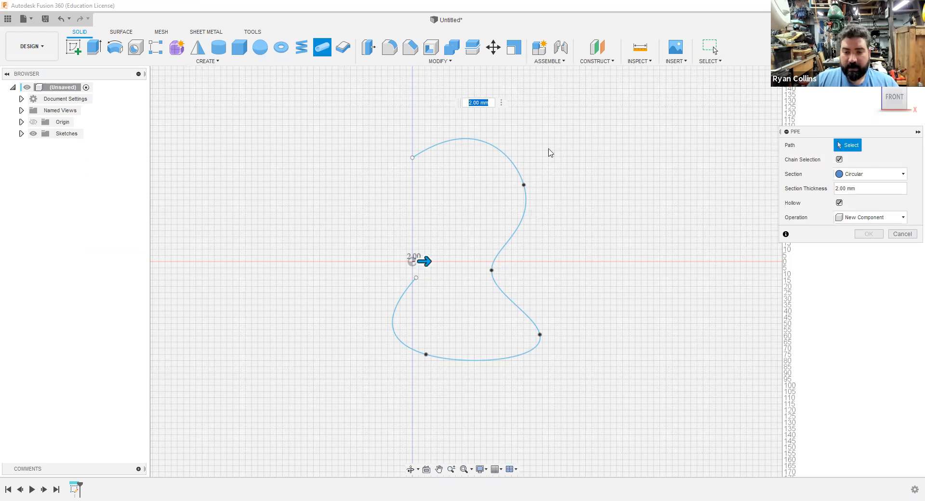
click(497, 153)
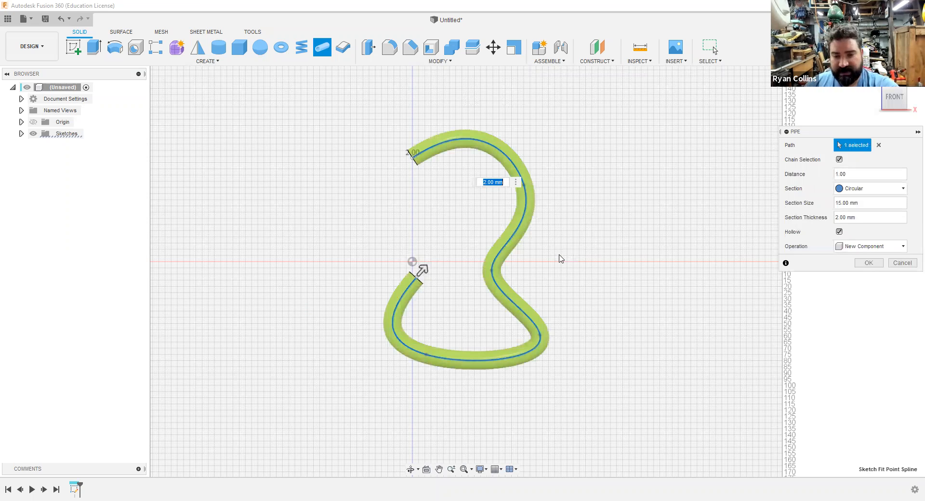
- Try pipe distances of 0.364 and 0.5 along the path, restoring the full distance of 1
shift+middle_drag(578, 261, 685, 274)
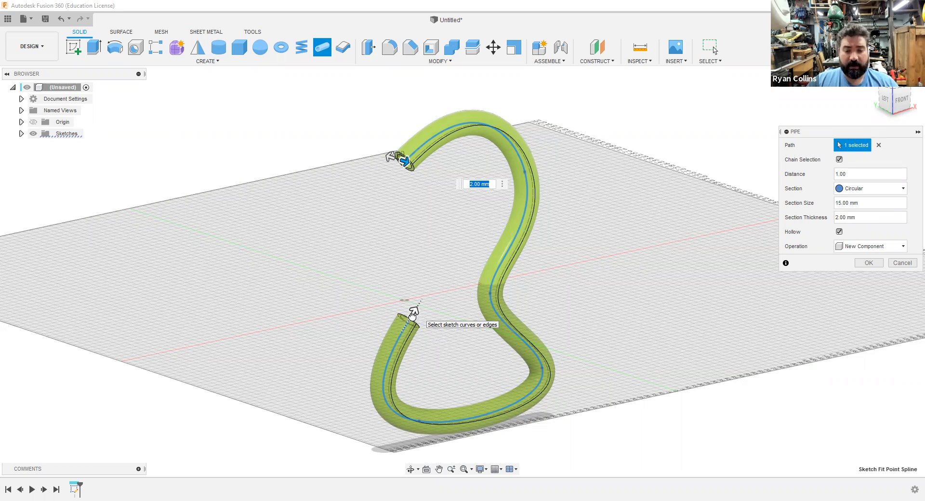
drag(417, 312, 414, 315)
drag(535, 387, 507, 242)
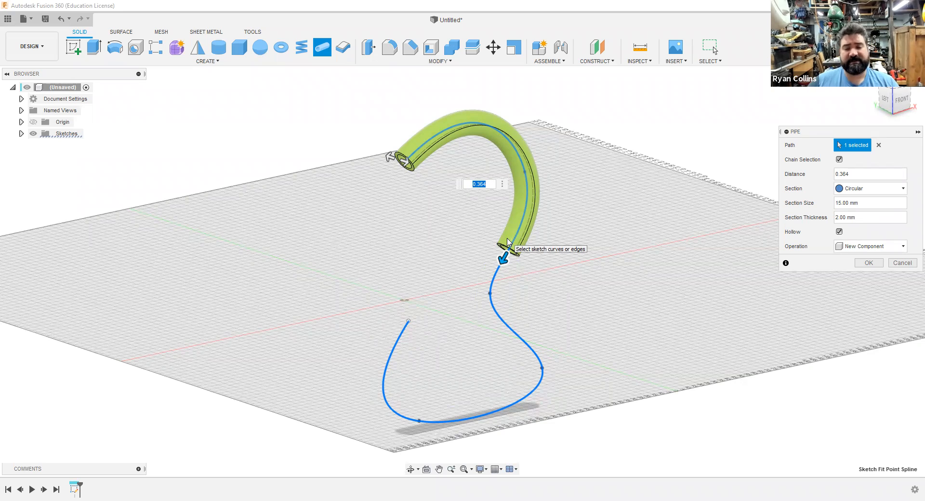
text(.5)
key(Return)
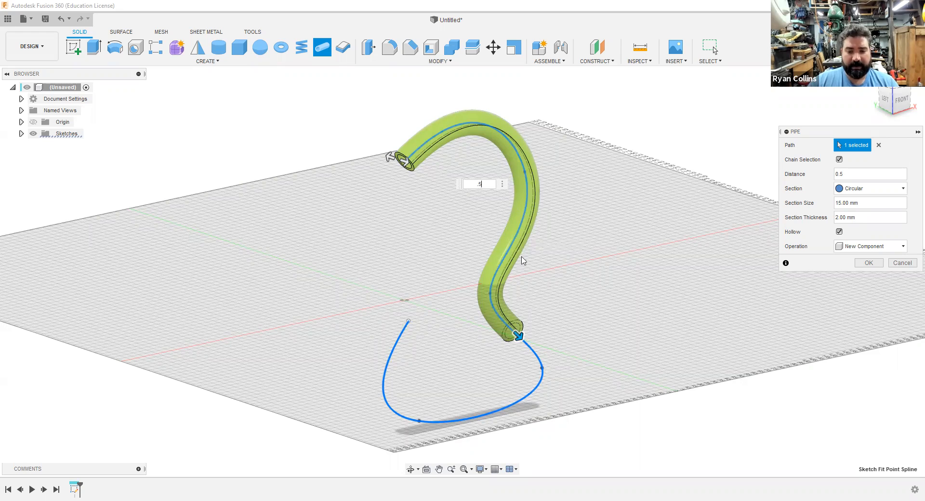
double_click(859, 172)
text(1)
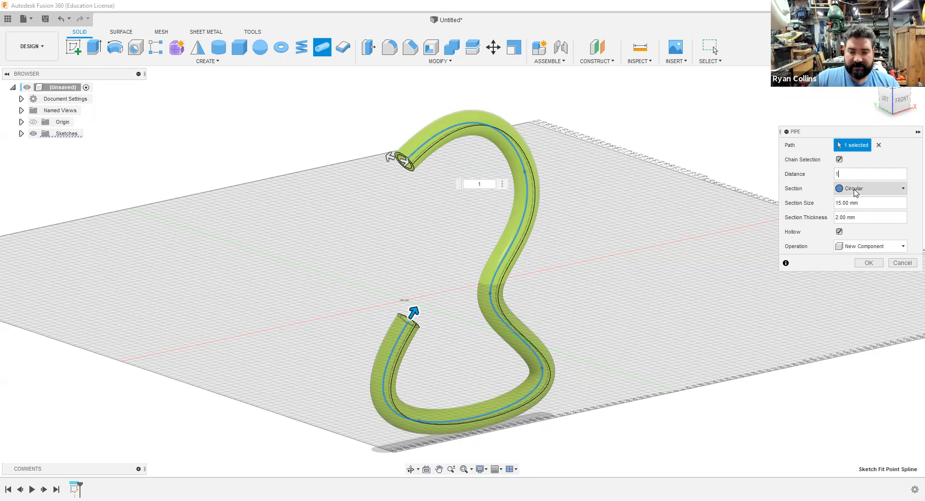
- Compare the square and triangular pipe sections and set the section to Square
click(856, 191)
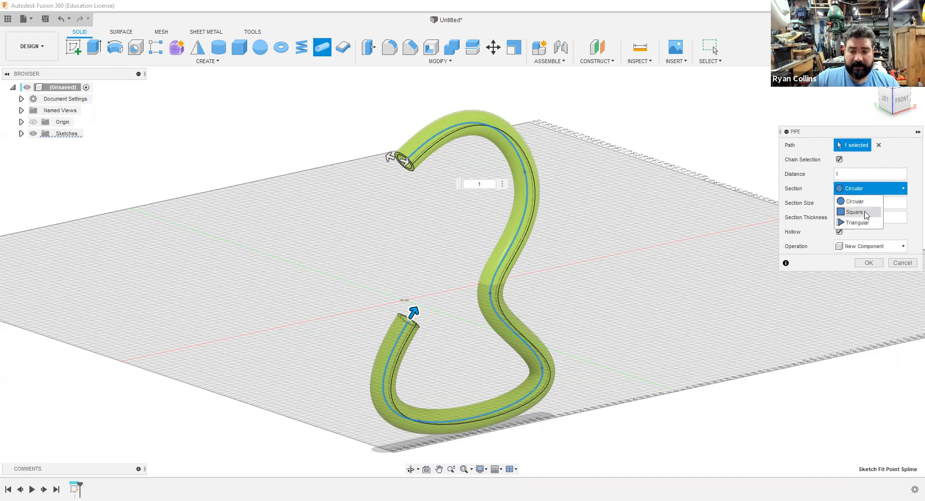
click(865, 214)
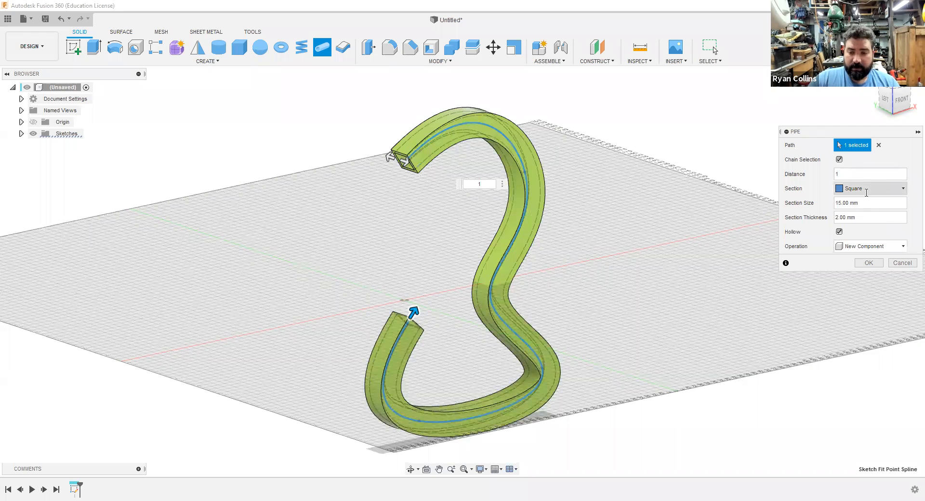
click(866, 192)
click(862, 223)
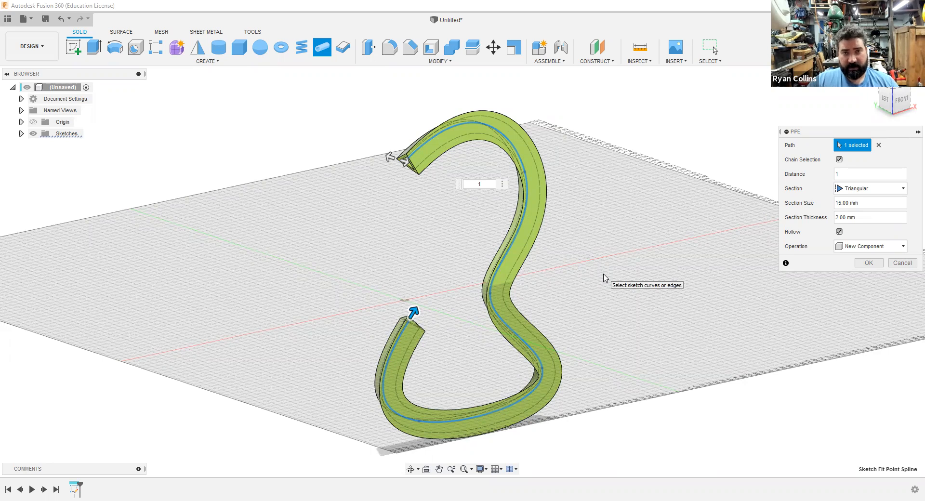
click(869, 188)
click(855, 208)
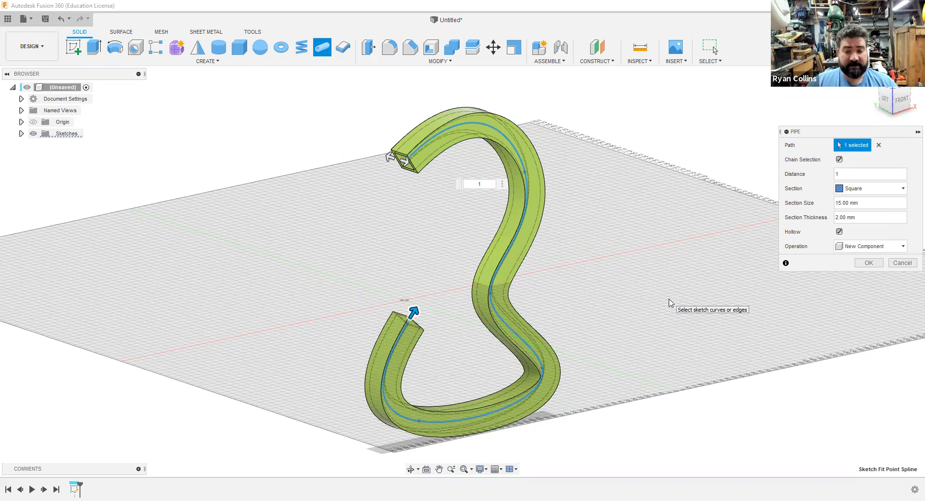
- Try the pipe as a solid by disabling Hollow, inspect its open end, and re-enable Hollow
click(840, 232)
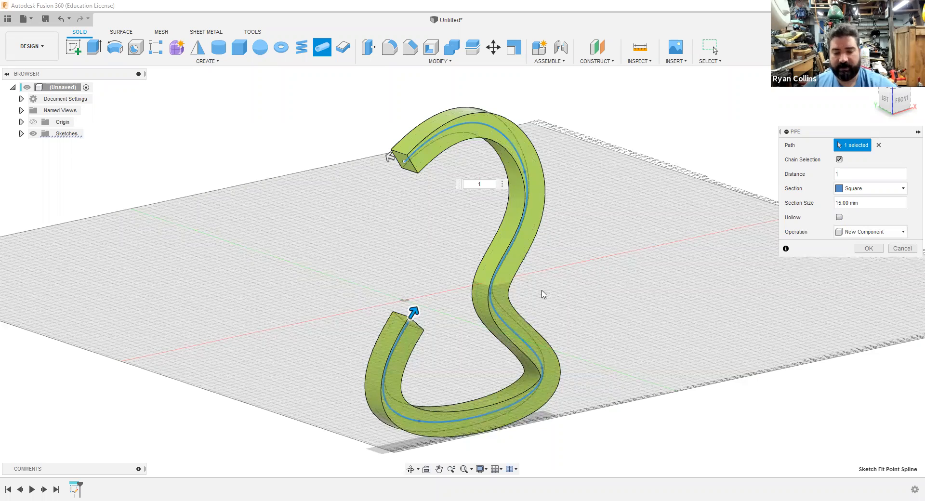
scroll(542, 293, up, 3)
shift+middle_drag(570, 291, 786, 220)
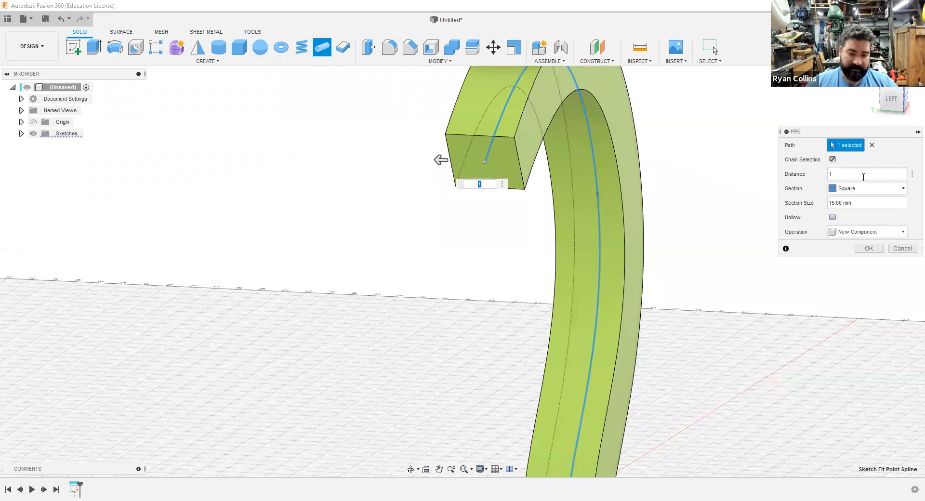
click(833, 217)
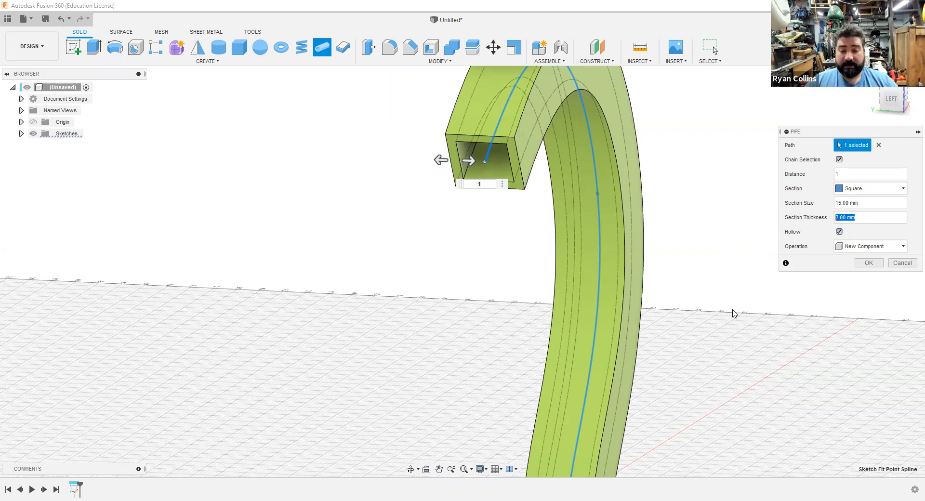
- Review the operation options, keep New Component, and create the hollow square pipe
scroll(713, 320, down, 1)
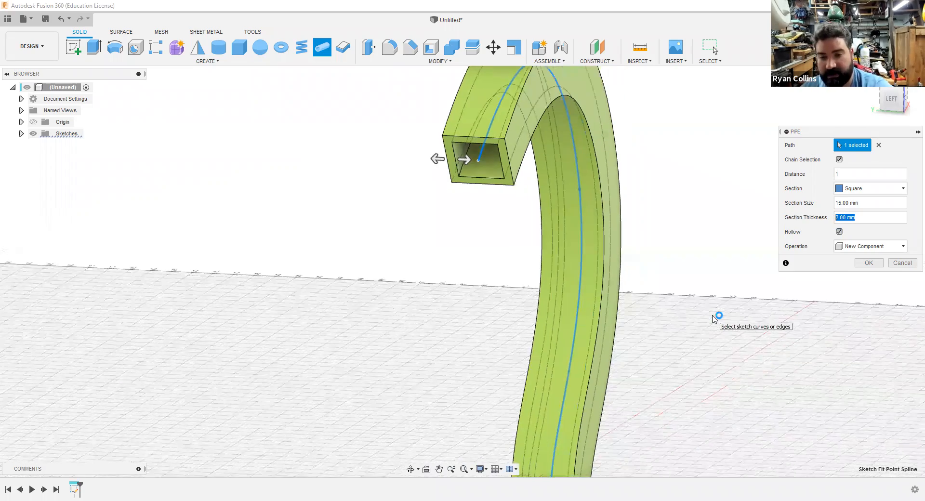
scroll(642, 355, down, 3)
shift+middle_drag(642, 355, 570, 279)
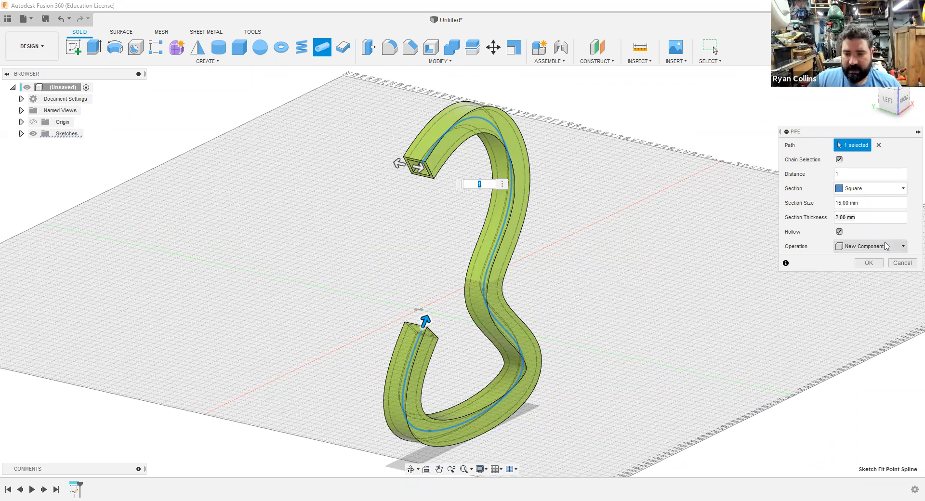
click(886, 245)
click(887, 246)
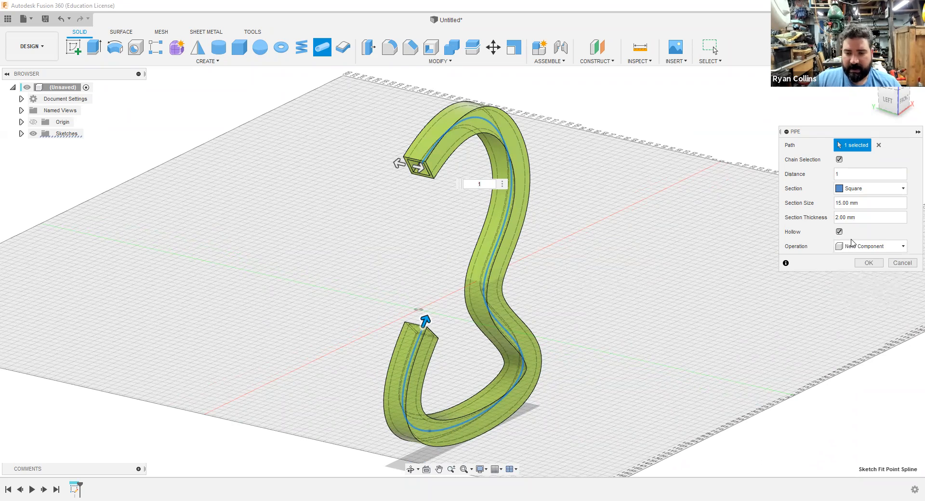
click(889, 246)
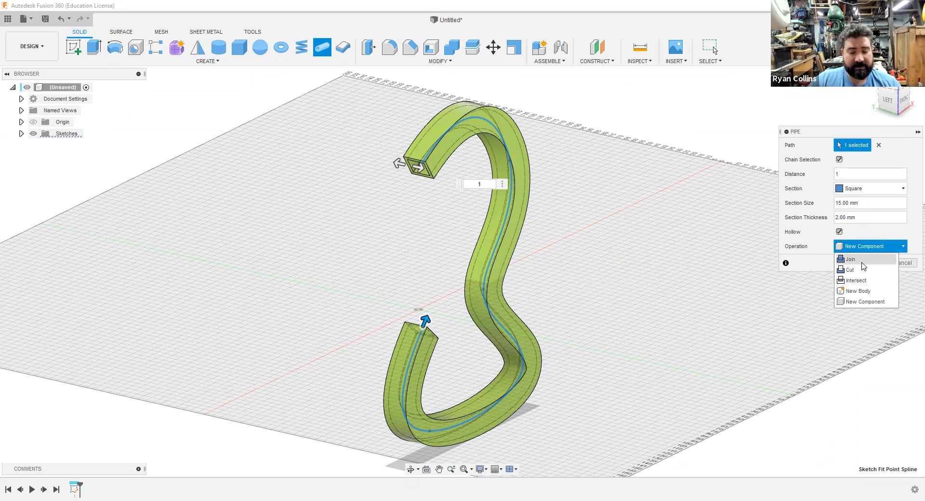
click(869, 246)
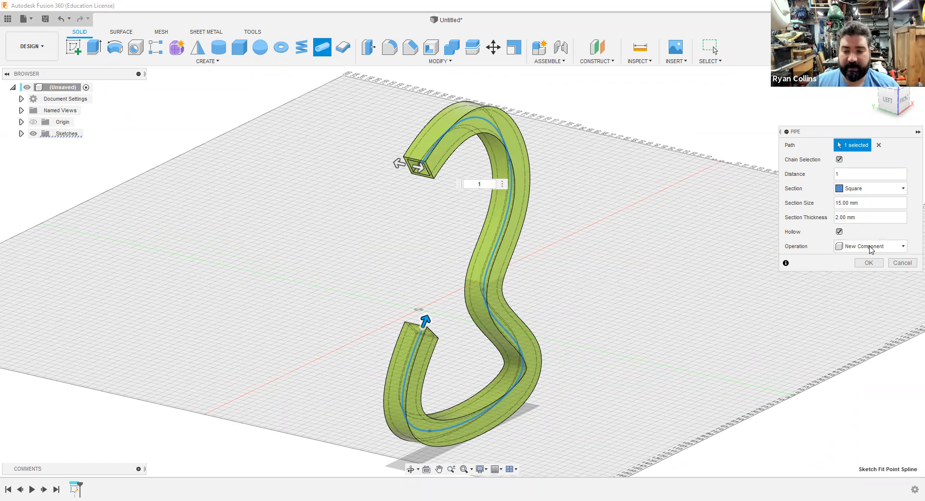
click(869, 262)
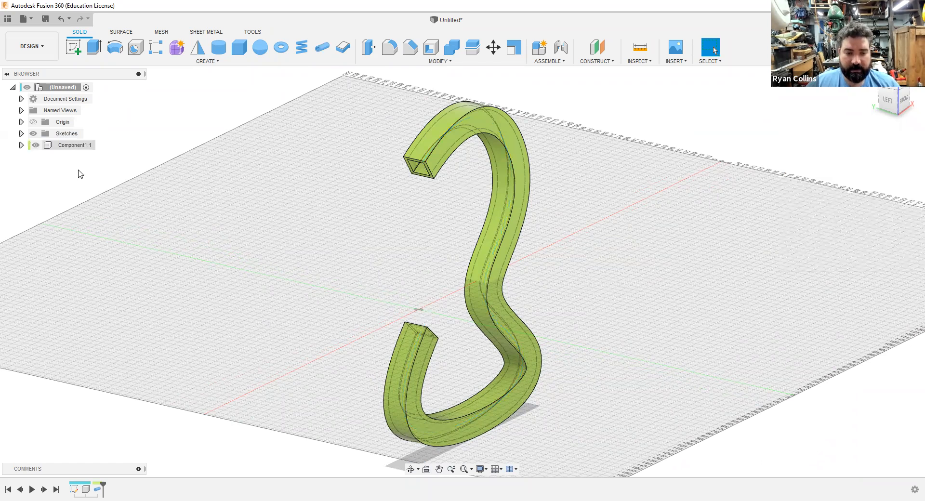
- Rename the new pipe component as "Example Pipe Tool"
key(F2)
text(Examp)
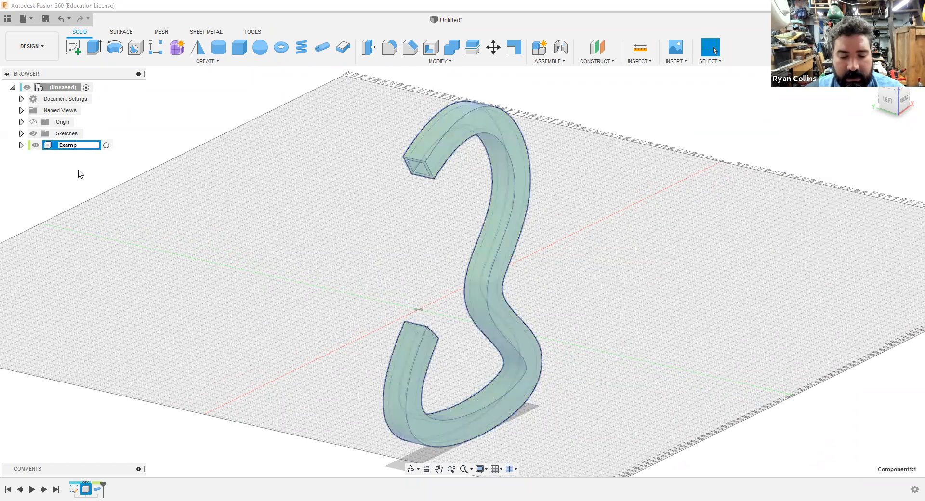
text(le Pipe)
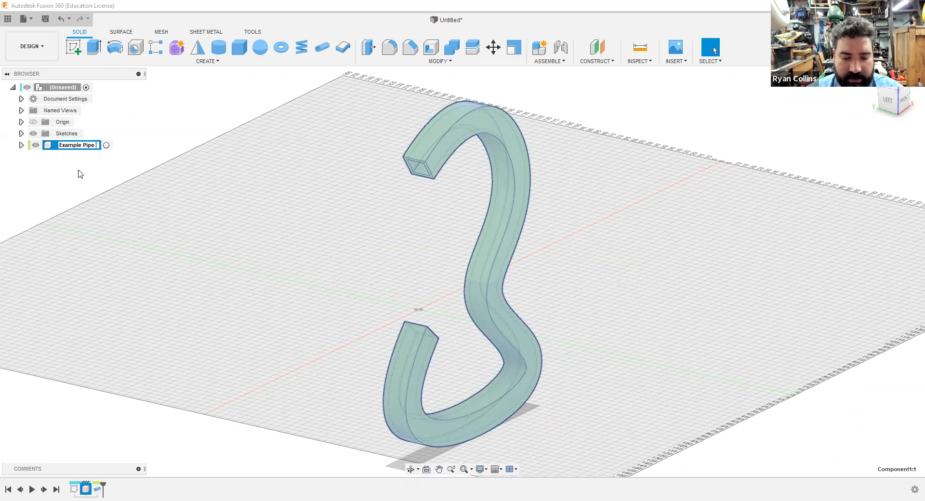
text( Tool:1)
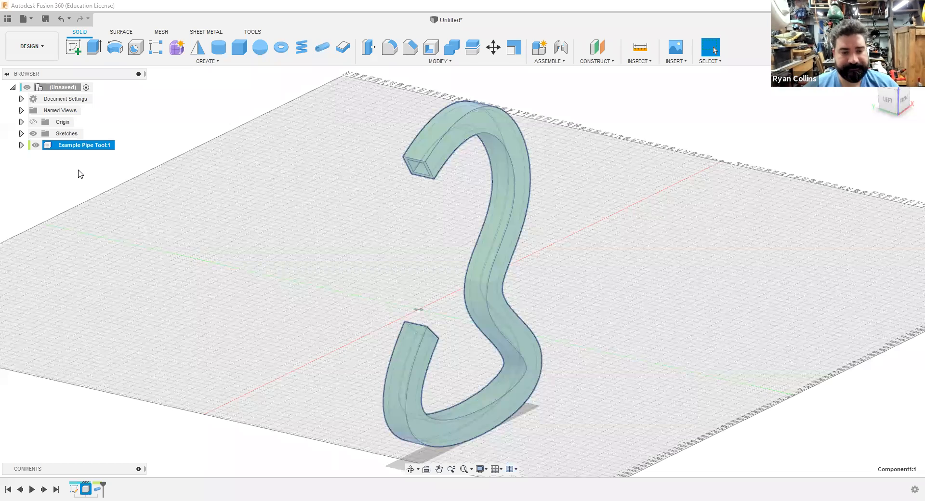
key(Return)
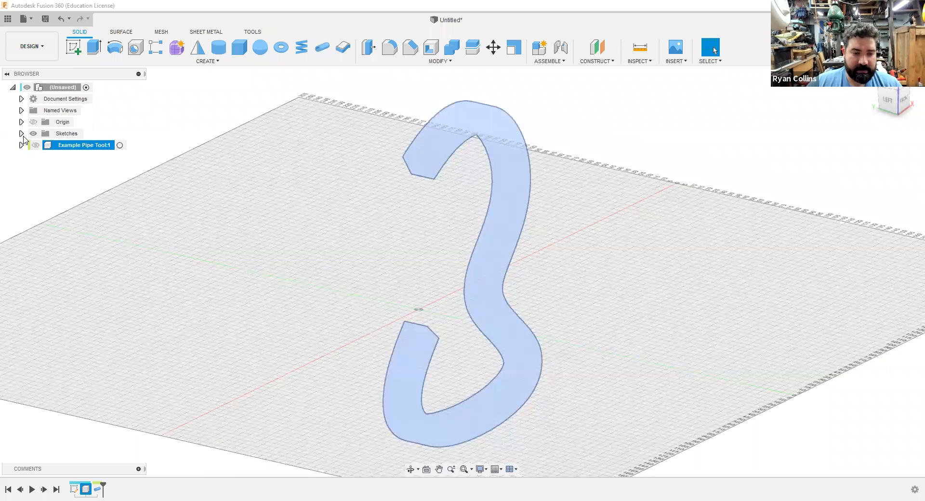
- Hide the pipe component and show the spline path sketch in its place
click(21, 133)
click(42, 145)
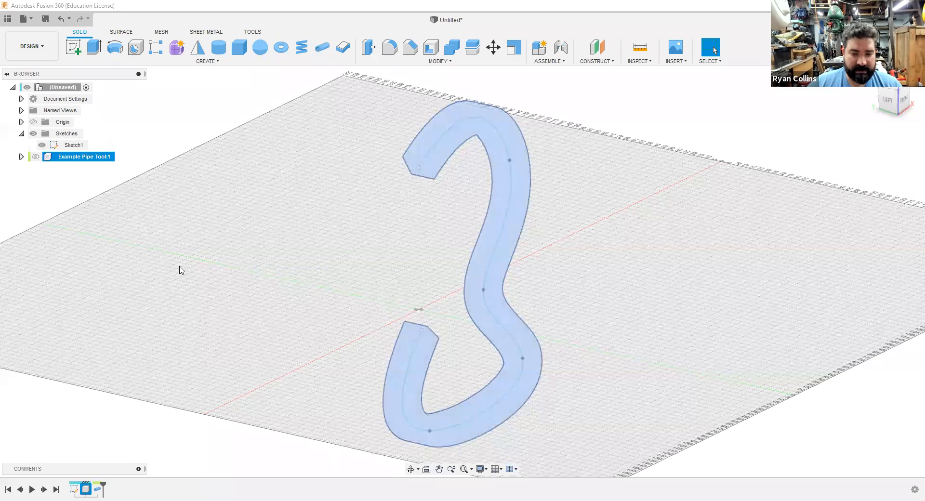
click(180, 270)
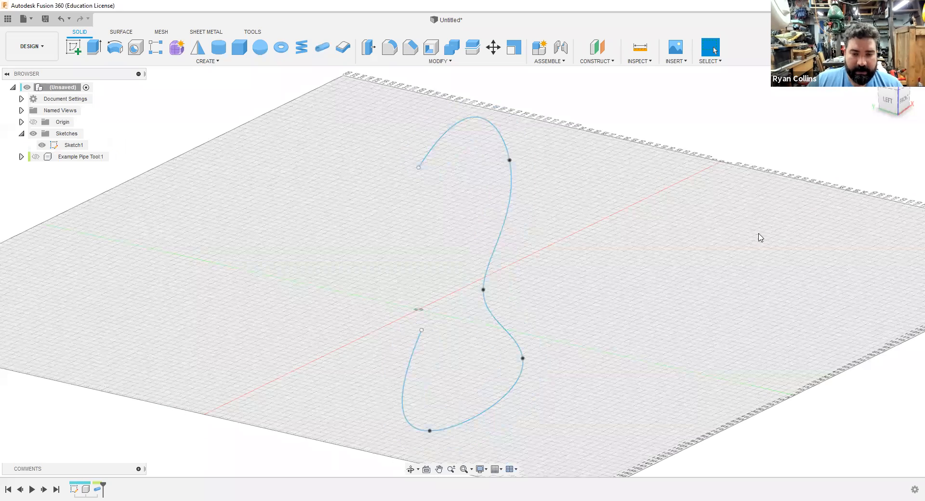
click(193, 61)
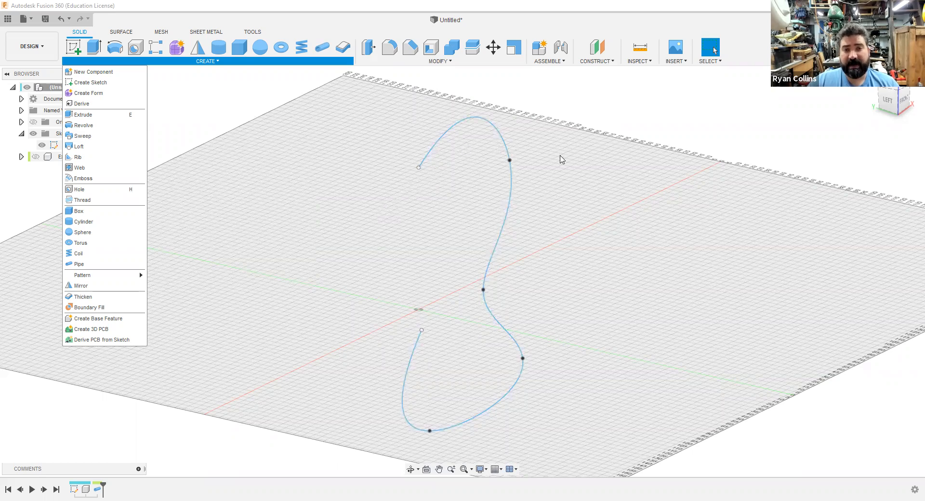
click(366, 182)
scroll(359, 183, down, 3)
scroll(552, 161, up, 4)
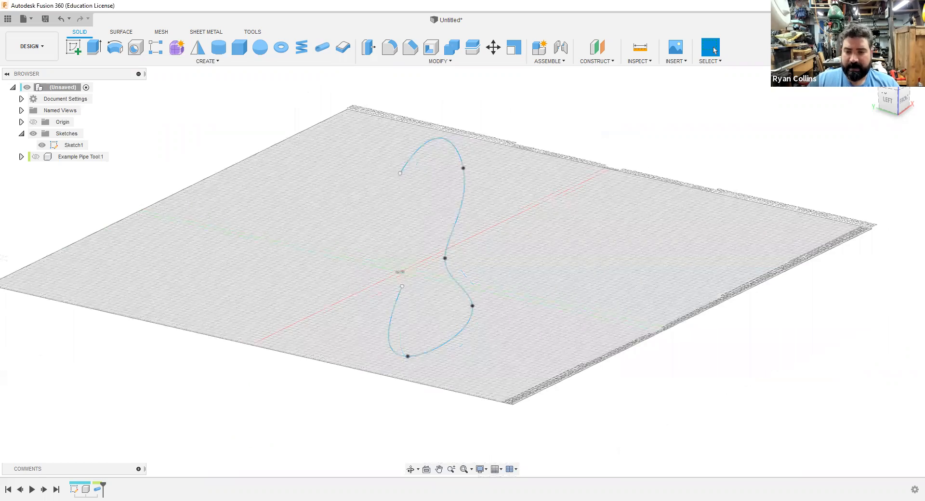
- Create a new sketch on the vertical YZ origin plane, perpendicular to the spline path's sketch plane
click(889, 101)
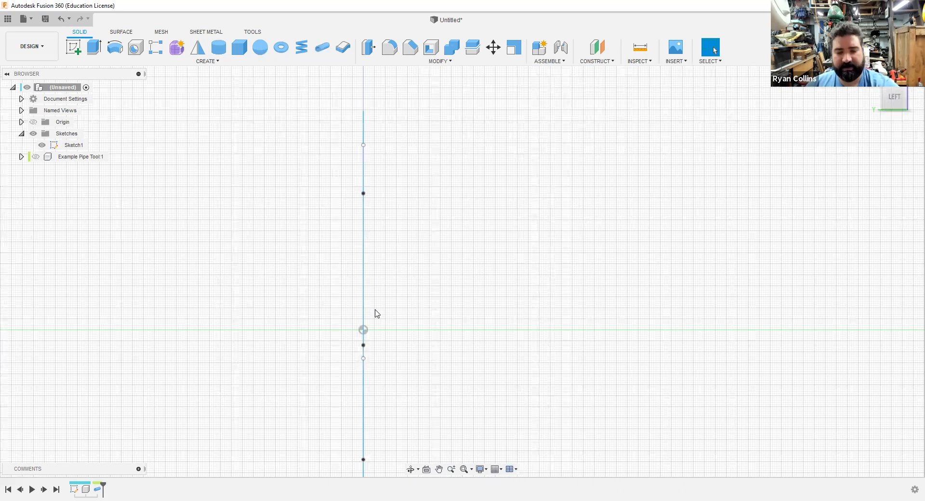
shift+middle_drag(475, 285, 464, 279)
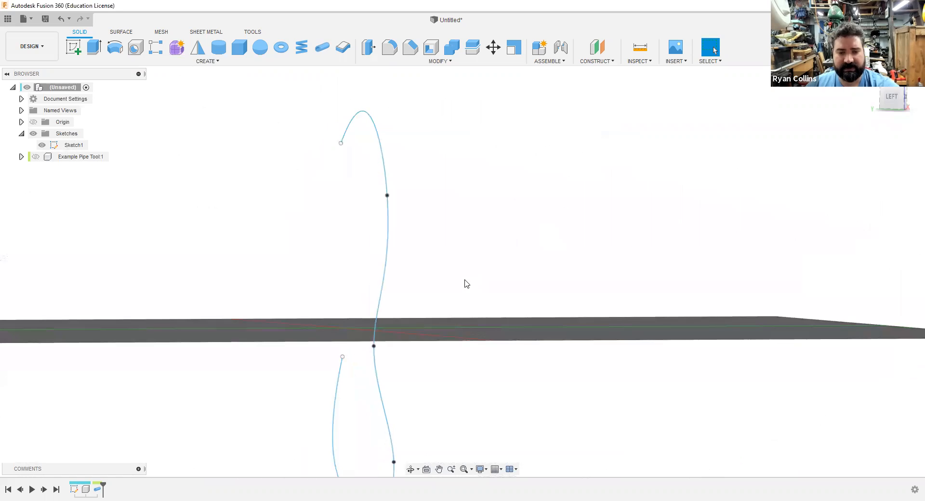
click(76, 48)
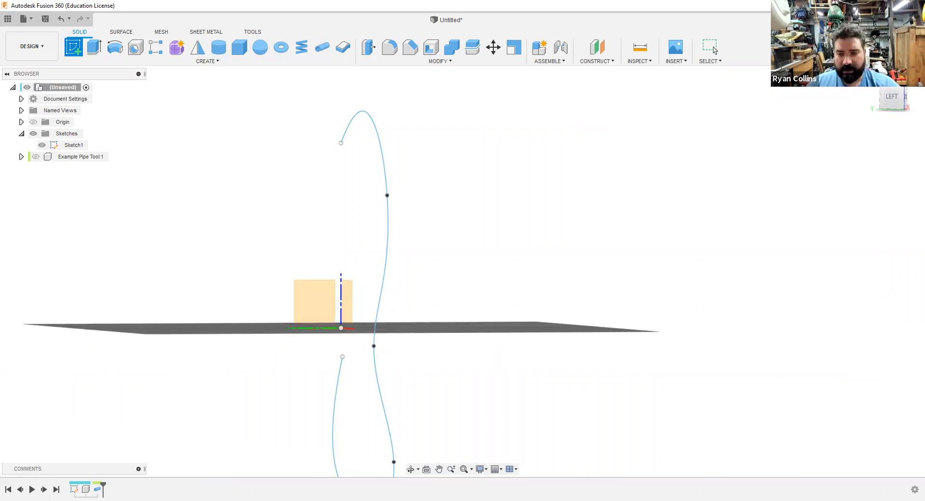
click(357, 308)
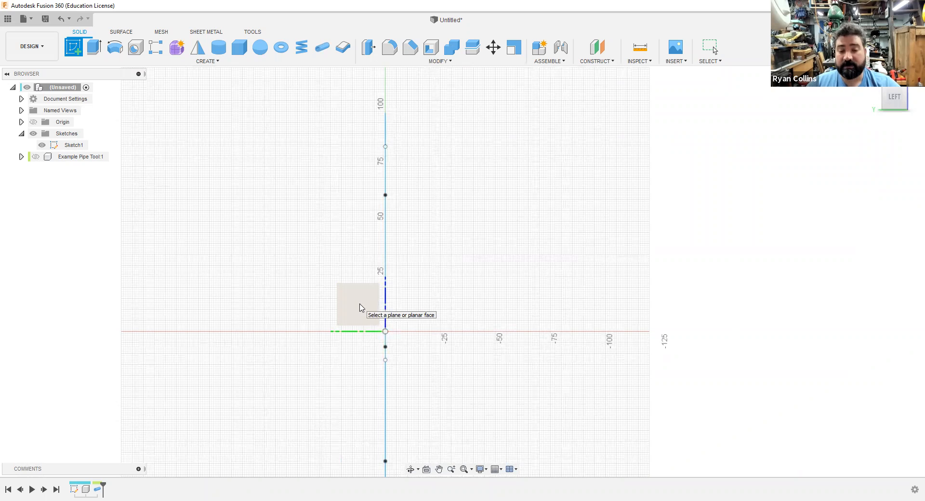
click(359, 308)
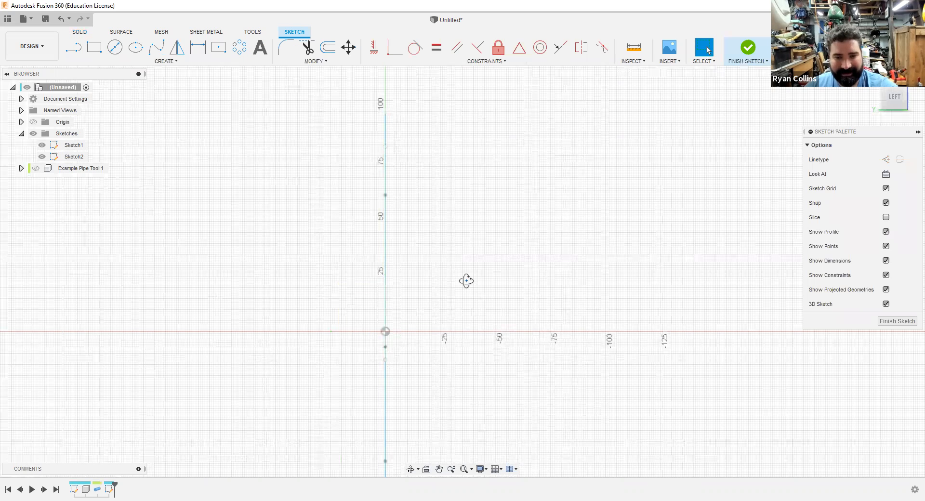
- Sketch a center rectangle about 10 mm wide and 8 mm tall, centered on the spline's upper endpoint
shift+middle_drag(446, 282, 409, 188)
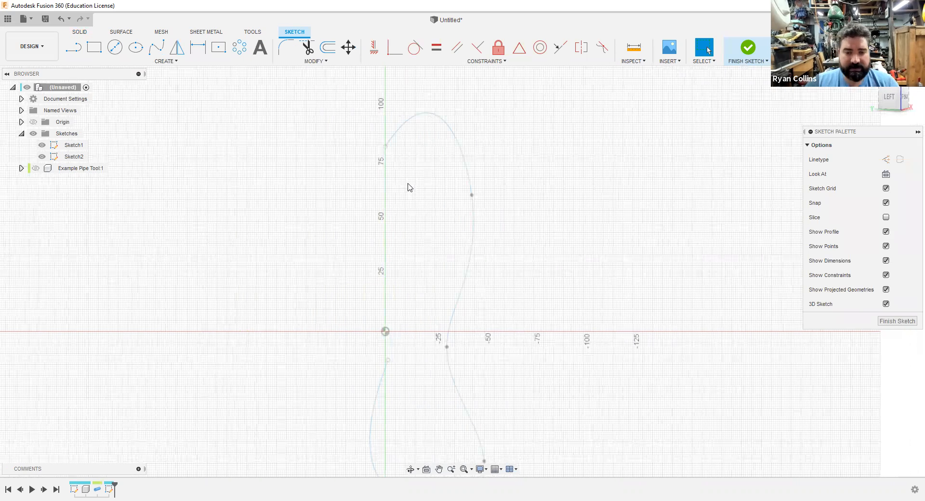
scroll(398, 172, up, 1)
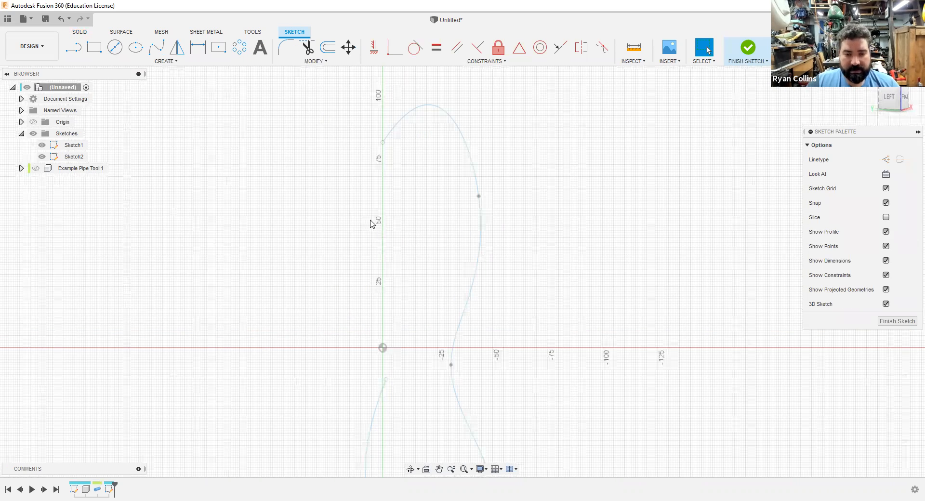
scroll(371, 223, up, 10)
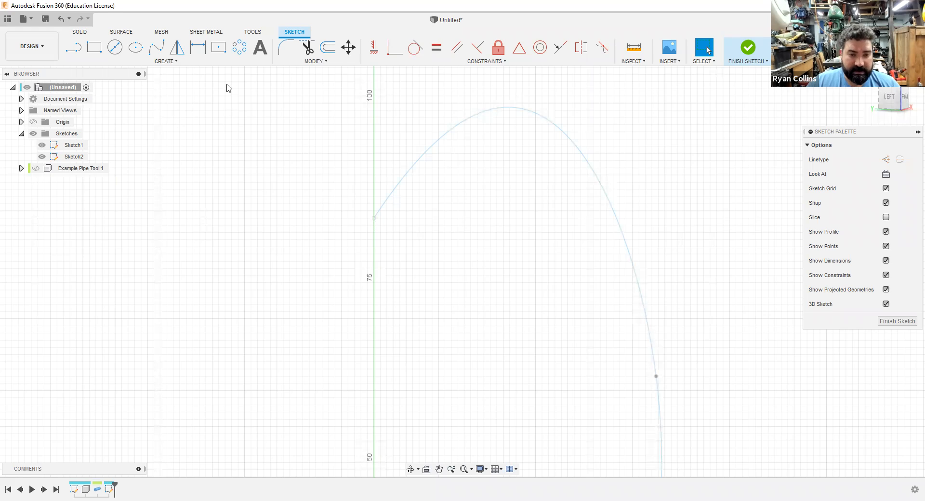
click(223, 52)
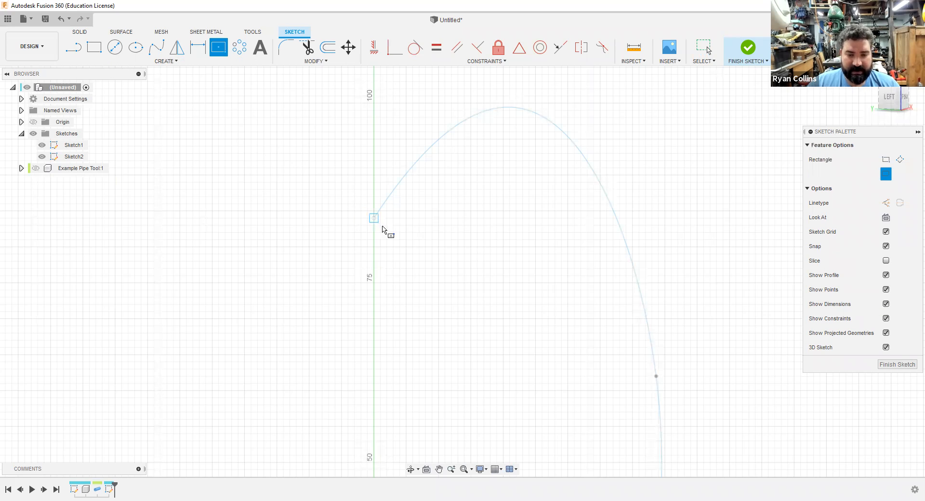
click(406, 248)
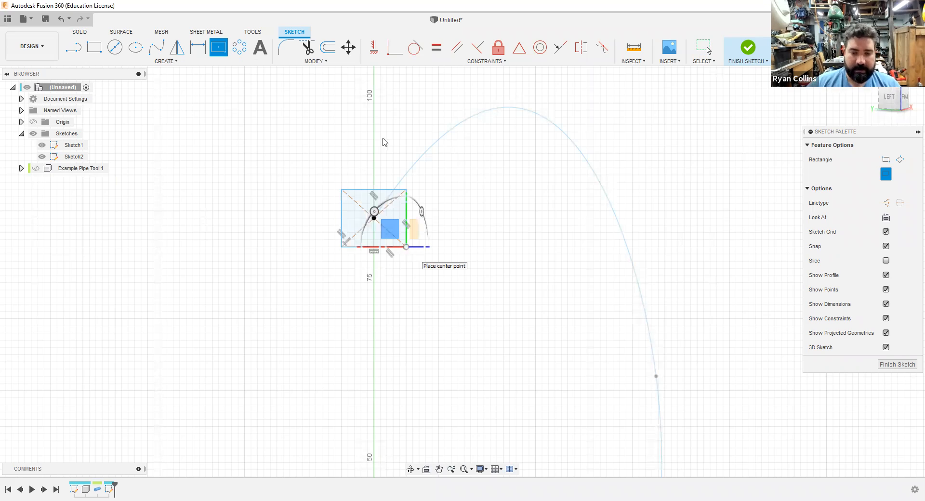
key(Escape)
- Fillet two diagonally opposite corners of the rectangle, upper right and lower left, with a 2 mm radius
scroll(464, 172, down, 3)
scroll(383, 174, up, 5)
middle_drag(529, 291, 569, 368)
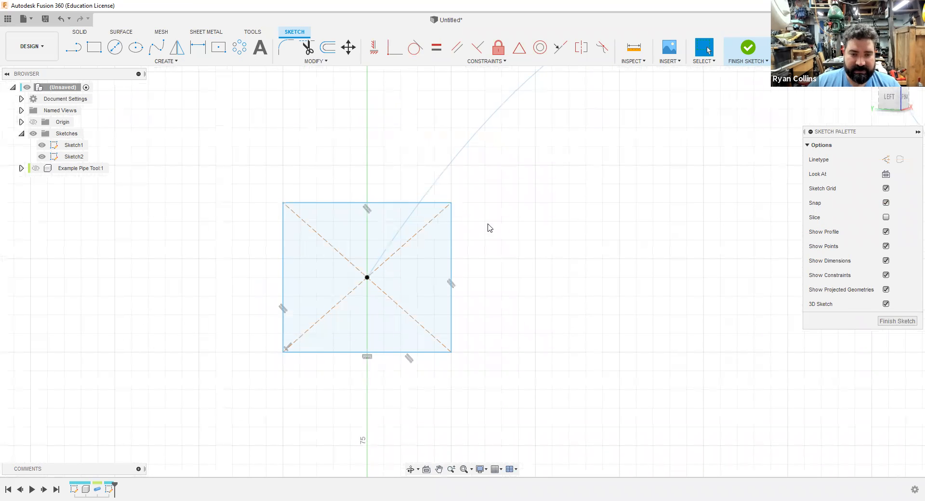
click(286, 47)
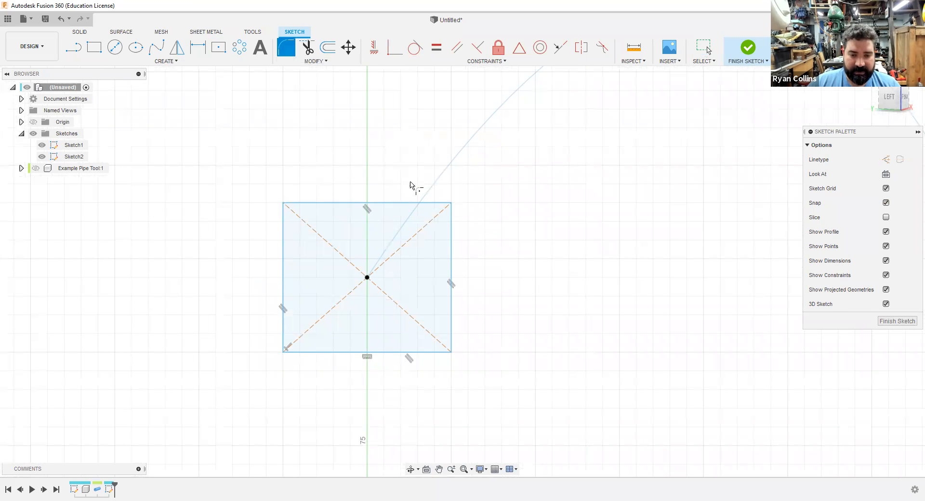
click(403, 203)
click(452, 240)
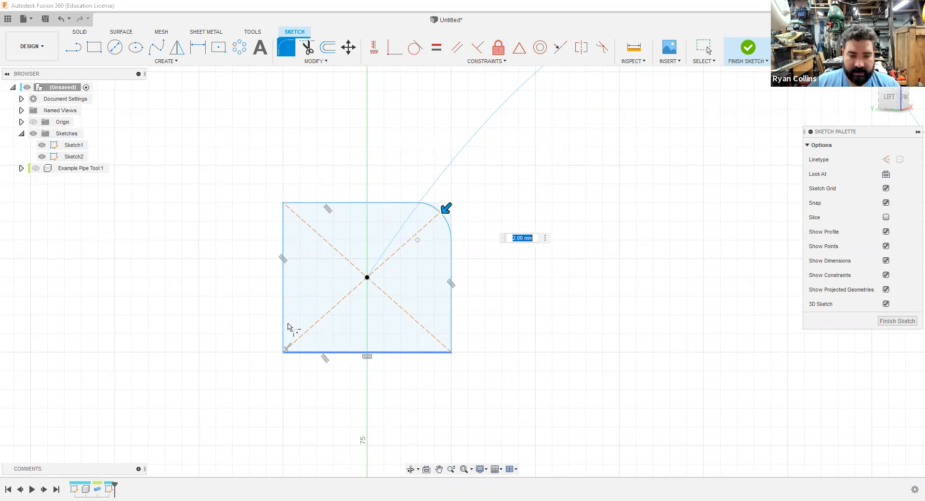
click(285, 349)
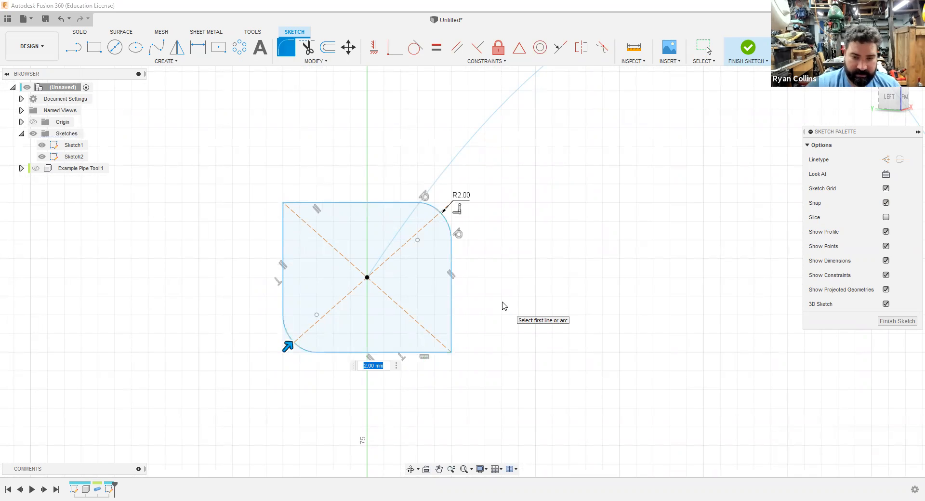
key(Escape)
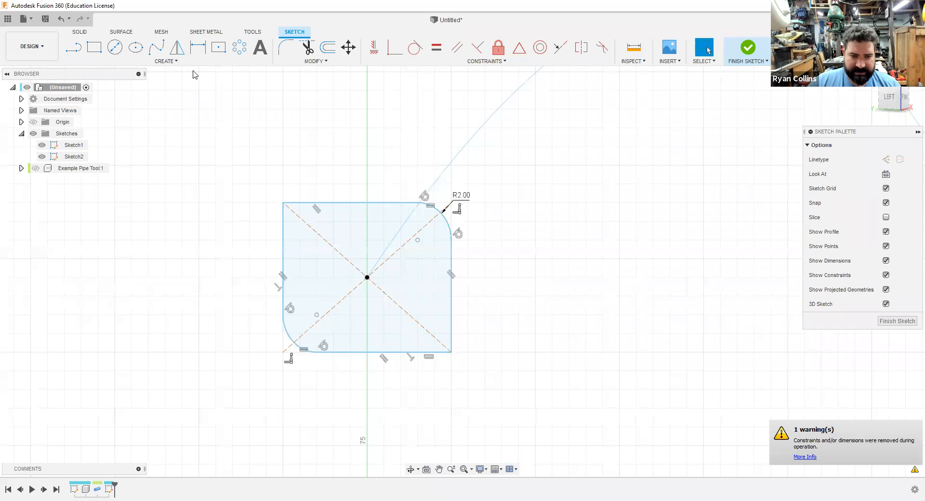
- Sketch a four-point spline bump above the rectangle, from its upper edge to the sharp upper-left corner
click(157, 47)
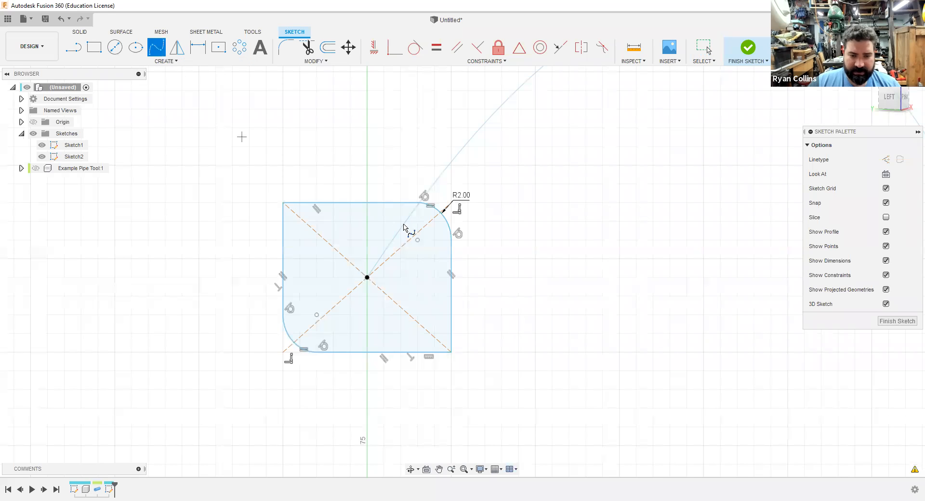
click(384, 202)
click(350, 148)
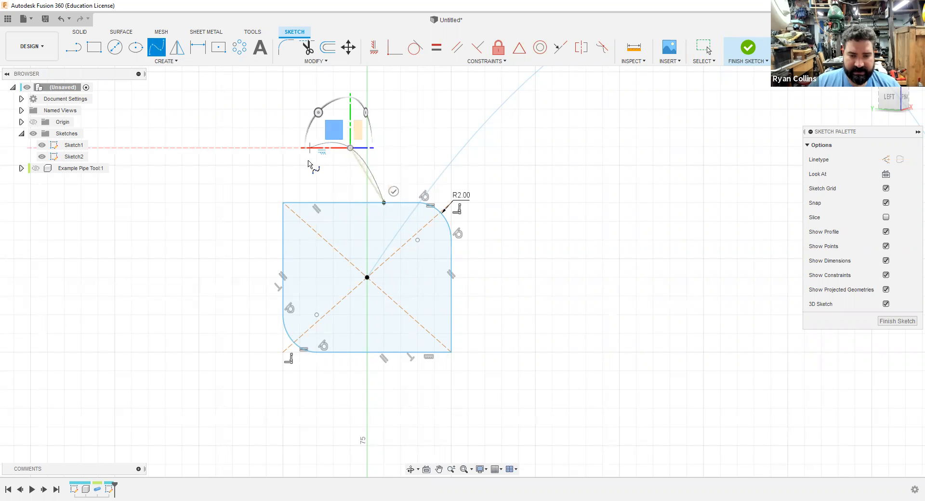
click(299, 183)
click(283, 202)
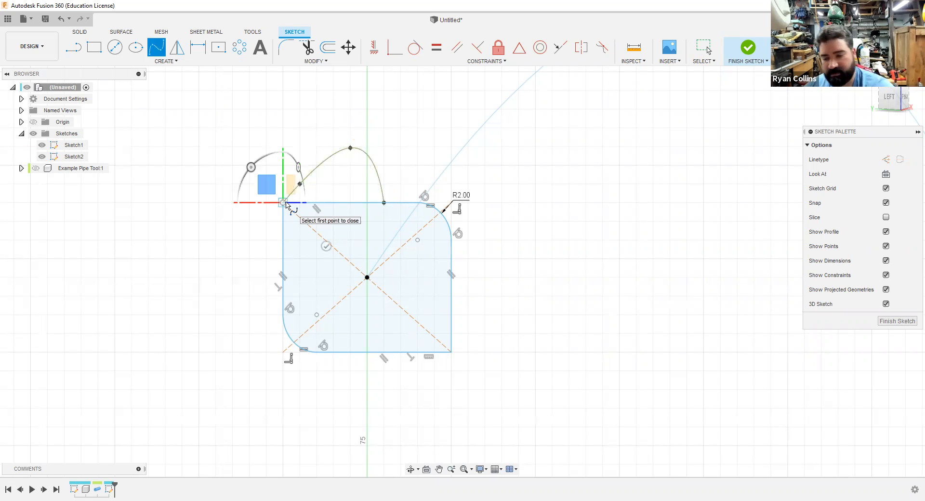
key(Escape)
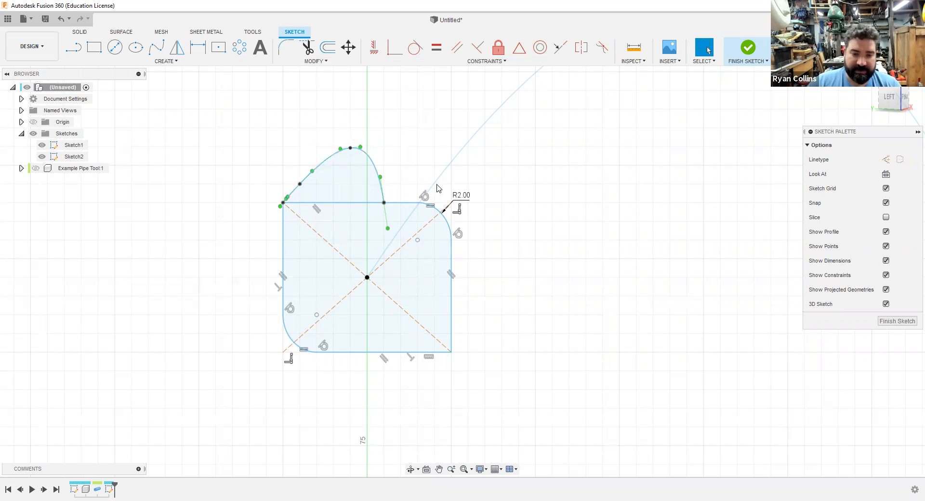
- Try to rotate the whole profile by -35 degrees toward the path's direction using Move/Copy in the front view
mouse_move(636, 298)
shift+middle_down()
mouse_move(599, 312)
mouse_move(584, 301)
mouse_move(598, 303)
mouse_move(533, 223)
mouse_move(524, 194)
shift+middle_up()
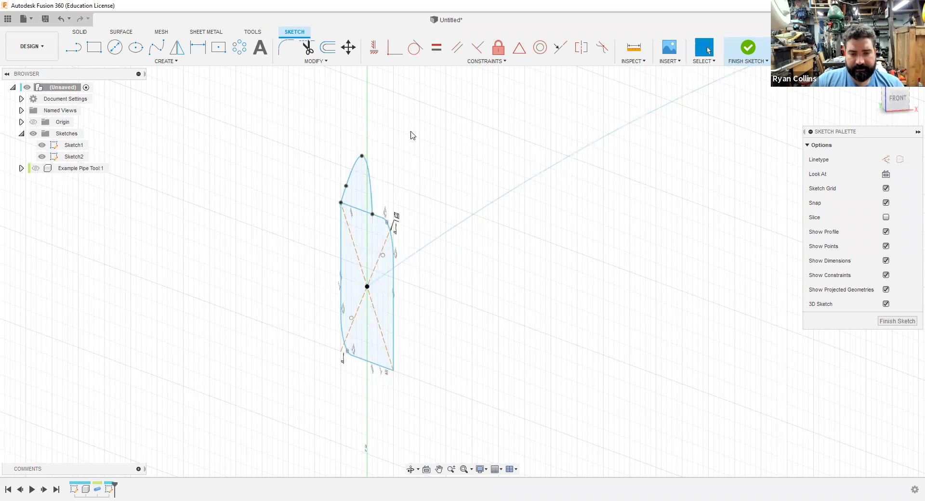
mouse_move(265, 128)
mouse_down()
mouse_move(316, 254)
mouse_move(417, 436)
mouse_up()
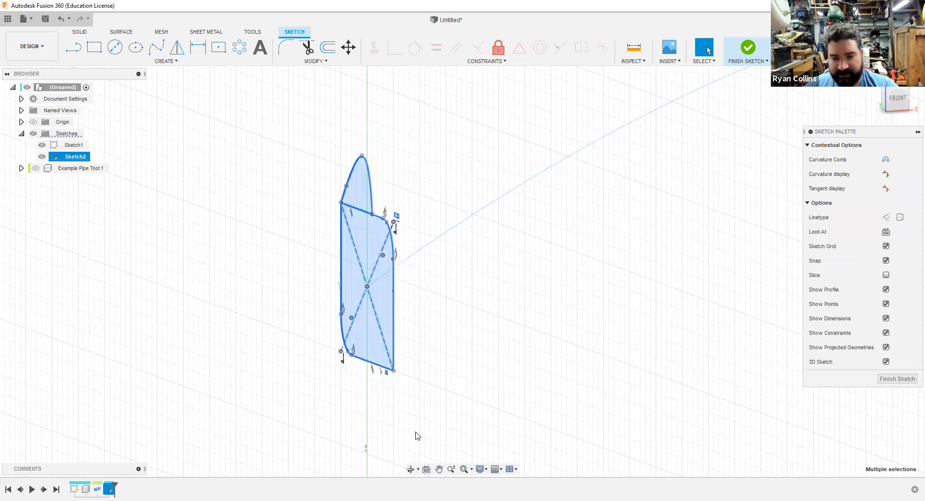
key(m)
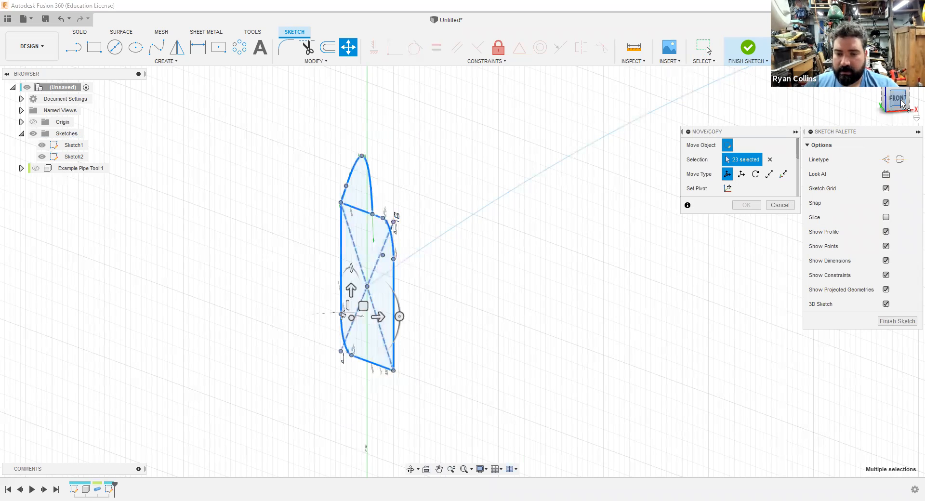
click(897, 99)
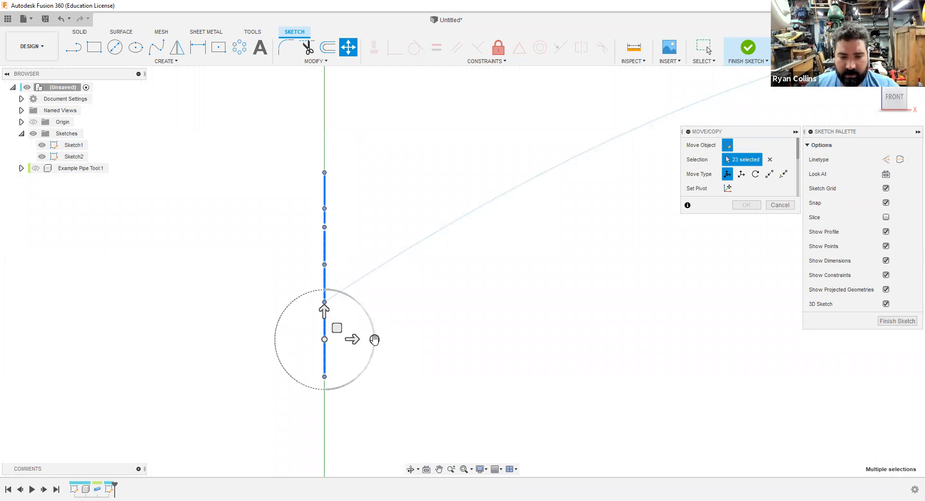
drag(378, 338, 382, 302)
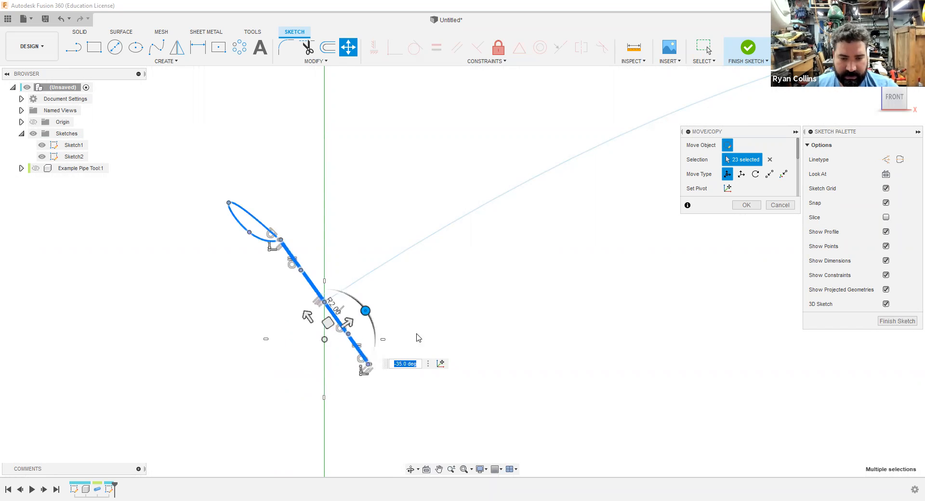
shift+middle_drag(462, 376, 487, 376)
key(Escape)
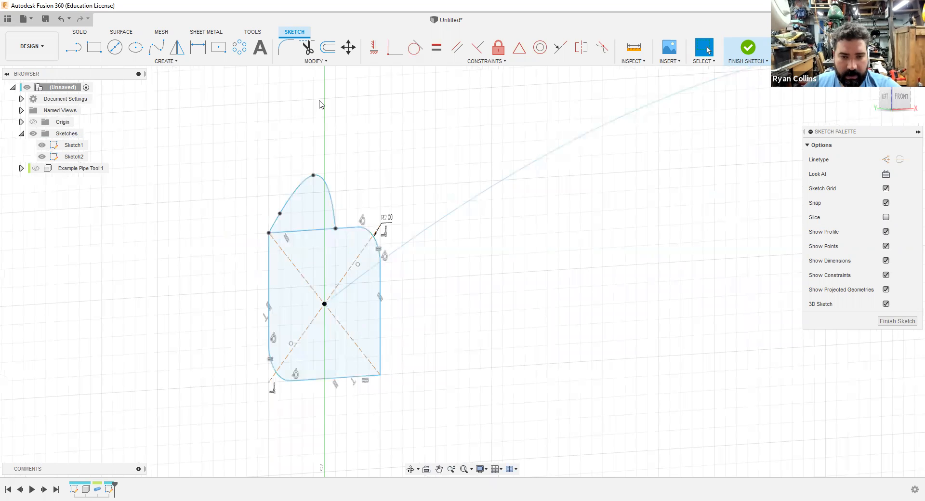
- Try to rotate both closed profile regions by -35 degrees about the rectangle's center point using Move/Copy in the front view
click(306, 279)
click(325, 279)
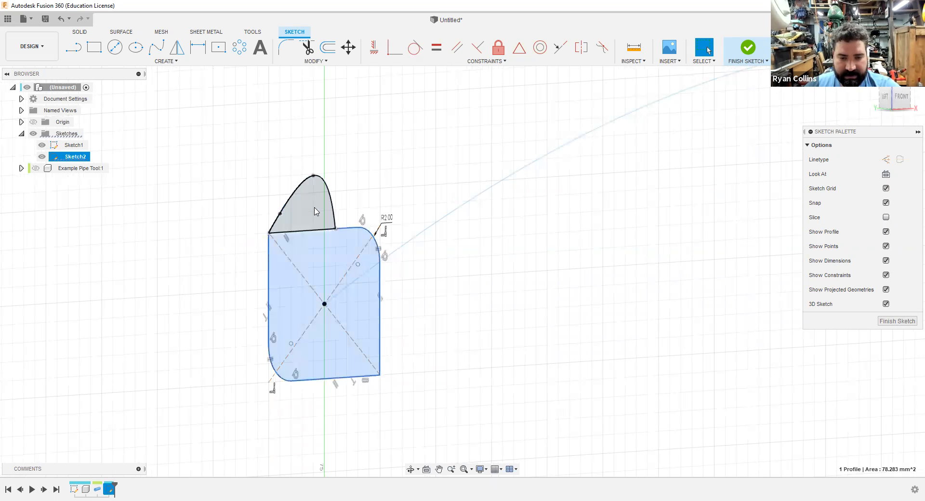
shift+click(316, 211)
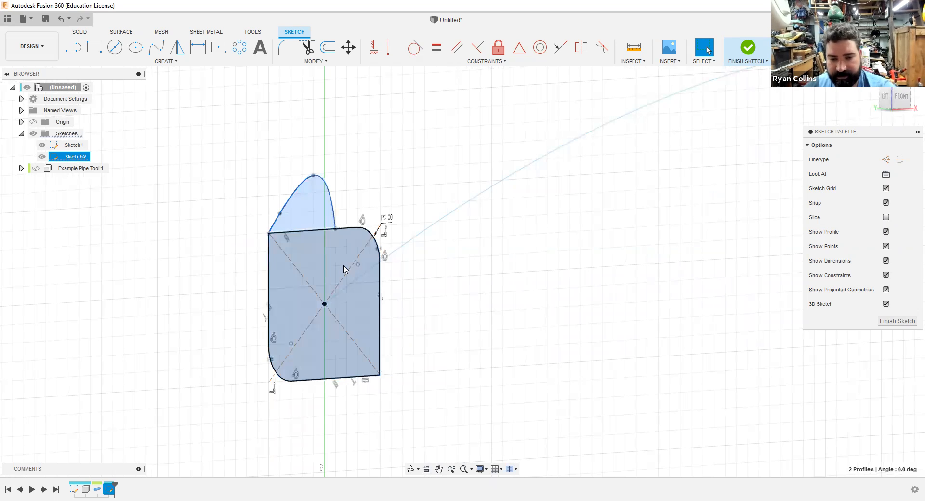
key(m)
click(324, 304)
shift+middle_drag(539, 338, 485, 334)
click(894, 95)
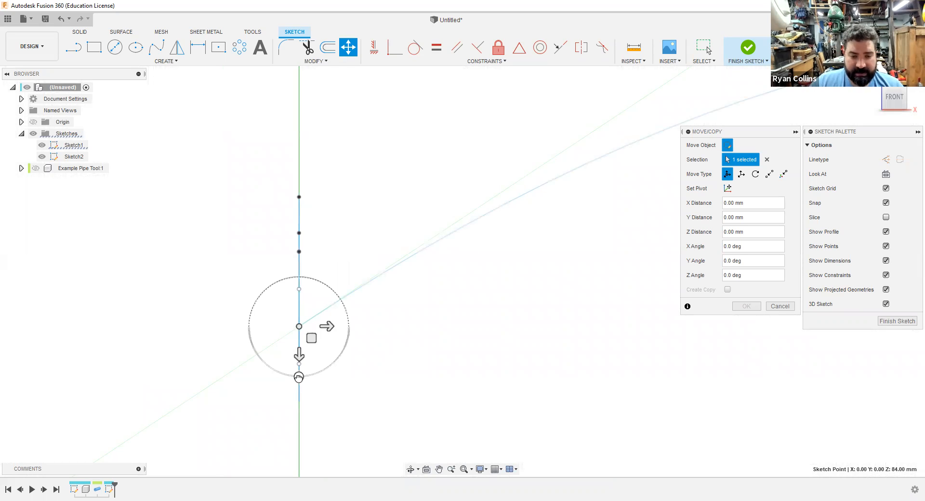
drag(298, 378, 329, 370)
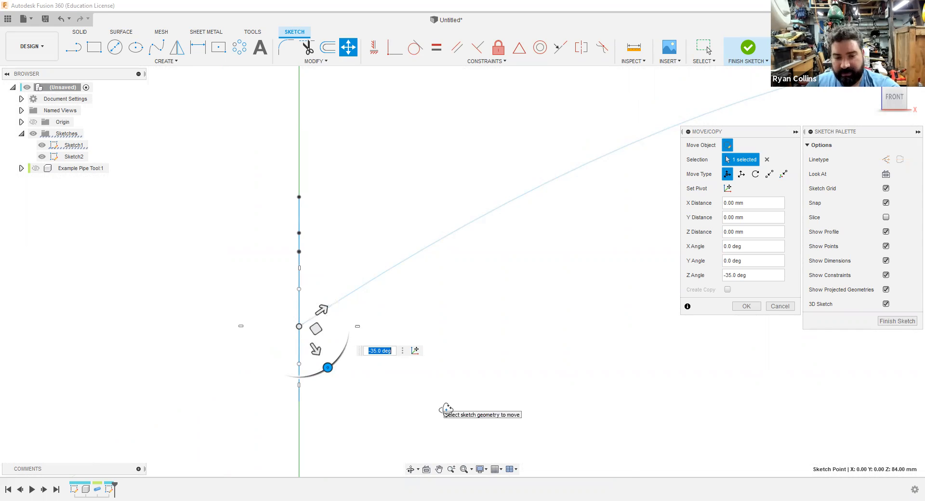
shift+middle_drag(446, 410, 460, 417)
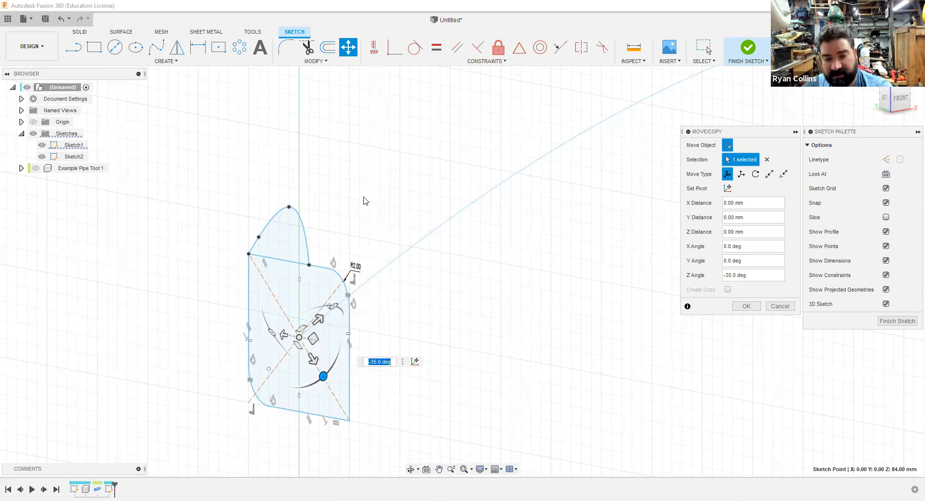
key(Return)
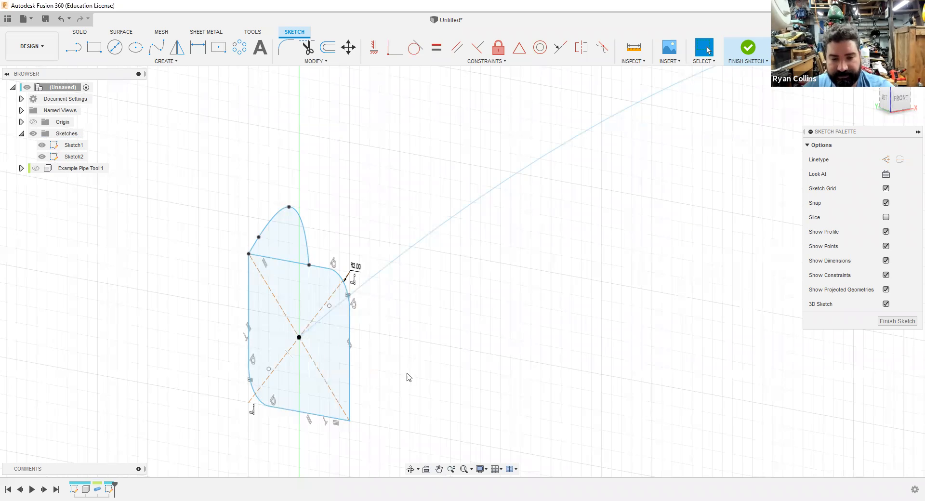
- Finish the profile sketch
right_click(300, 341)
click(444, 343)
click(298, 338)
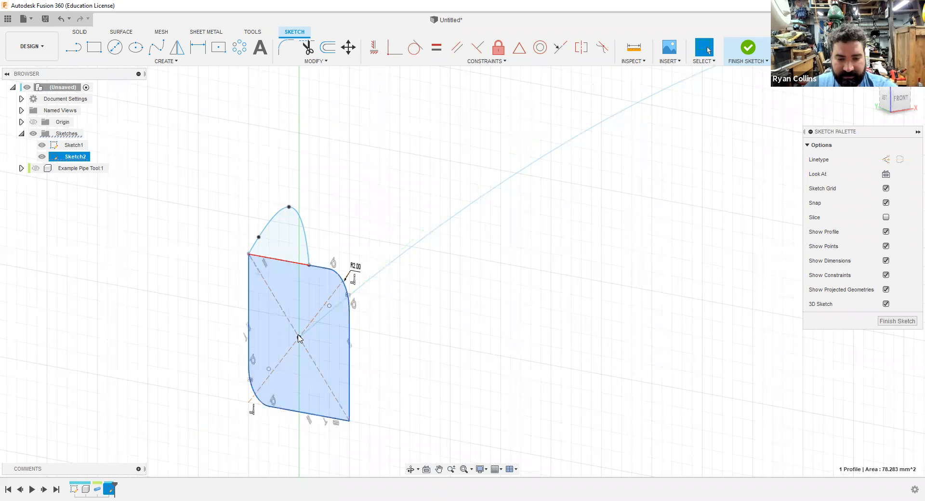
right_click(299, 339)
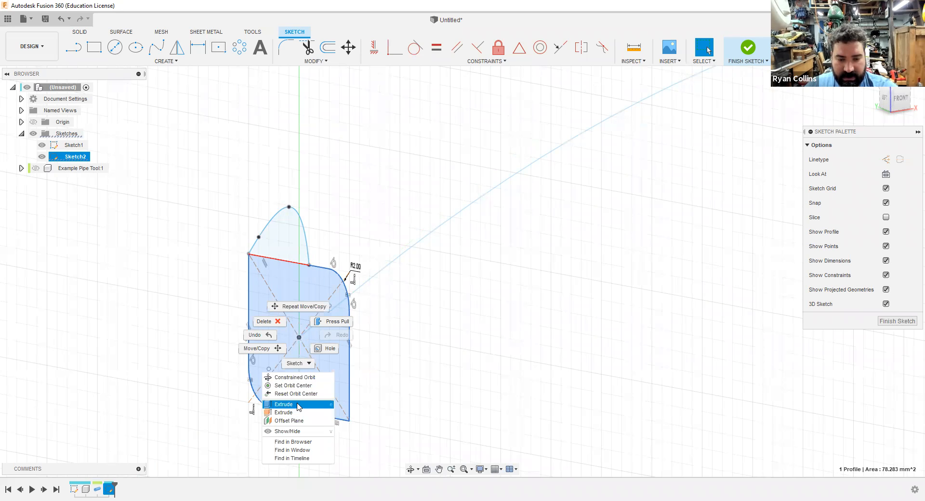
click(676, 310)
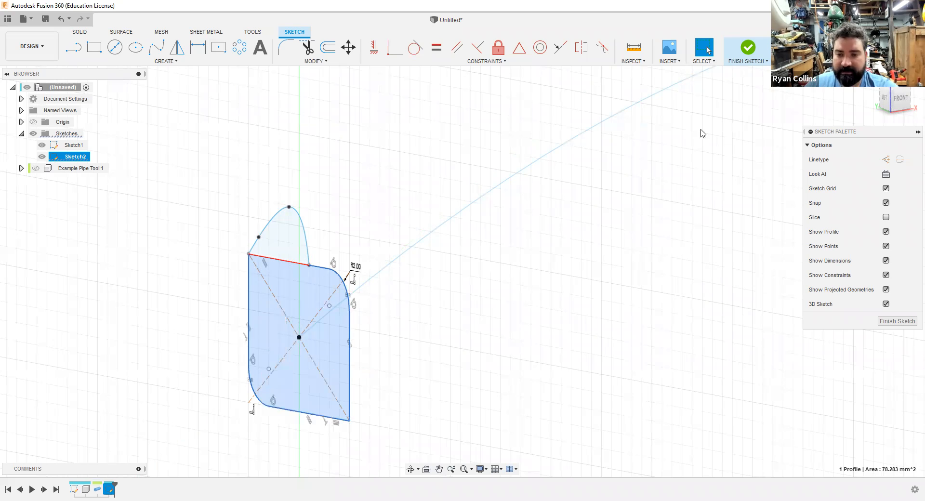
click(752, 52)
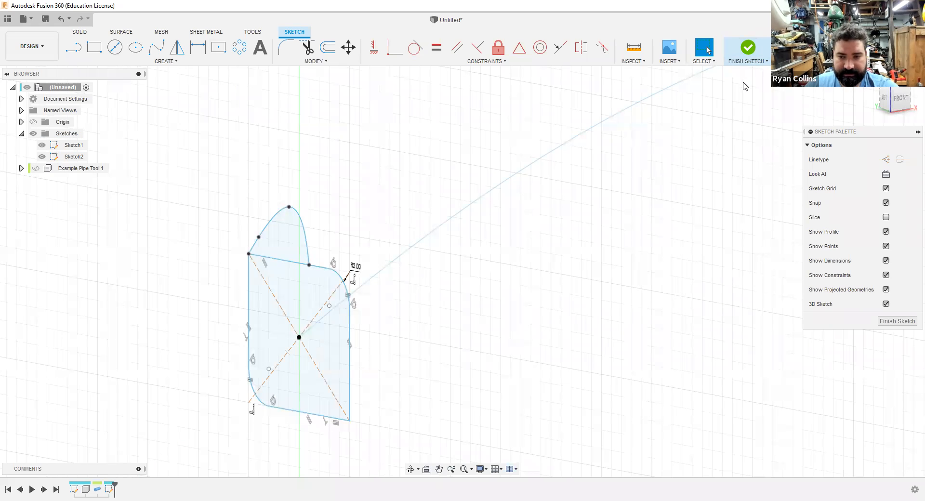
click(747, 47)
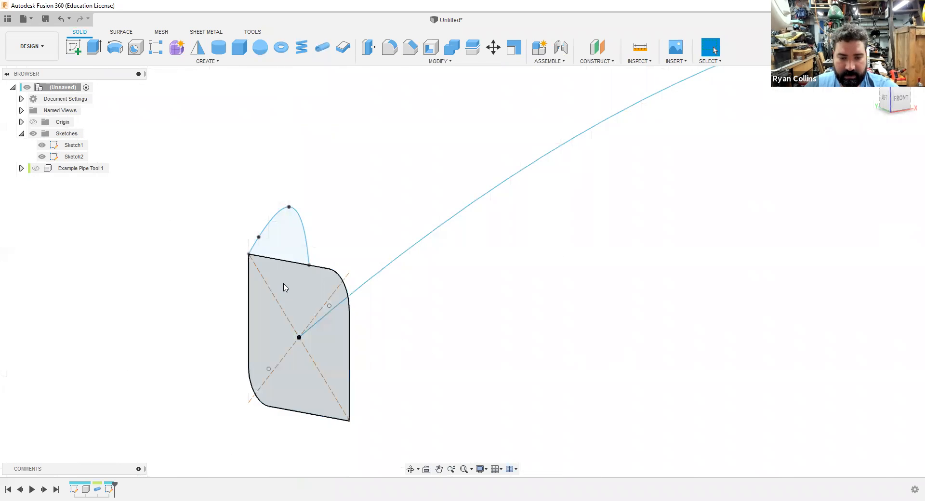
click(285, 288)
right_click(299, 340)
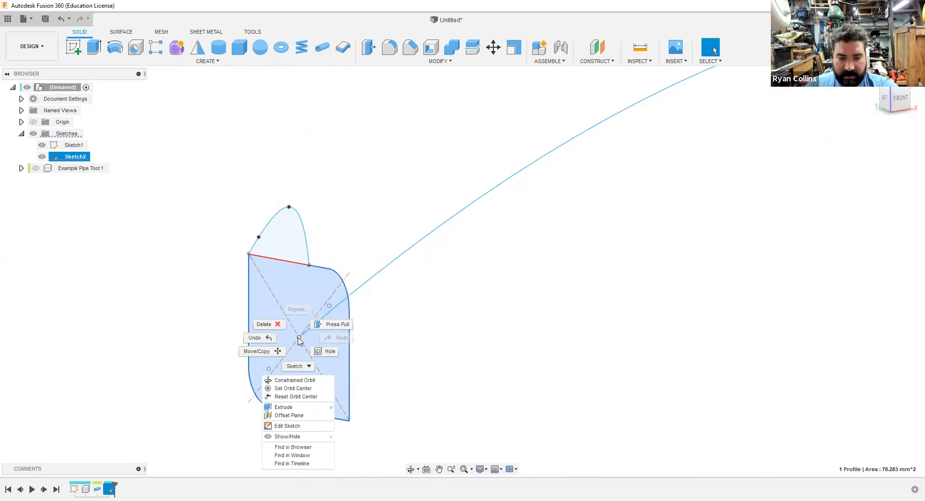
click(455, 350)
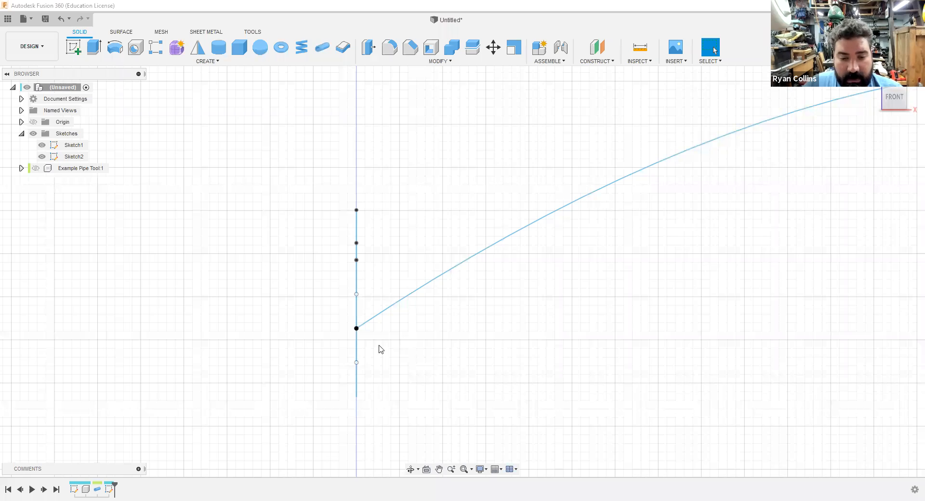
shift+middle_drag(380, 348, 330, 309)
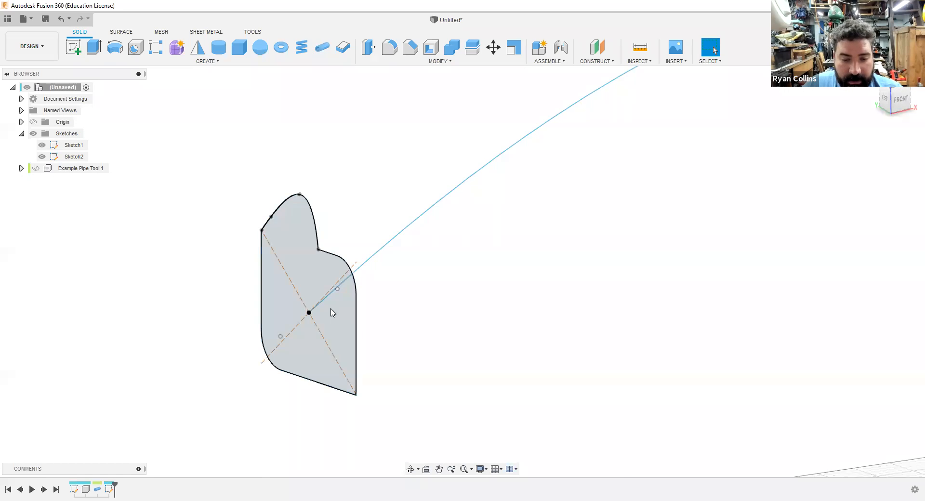
click(311, 284)
right_click(311, 283)
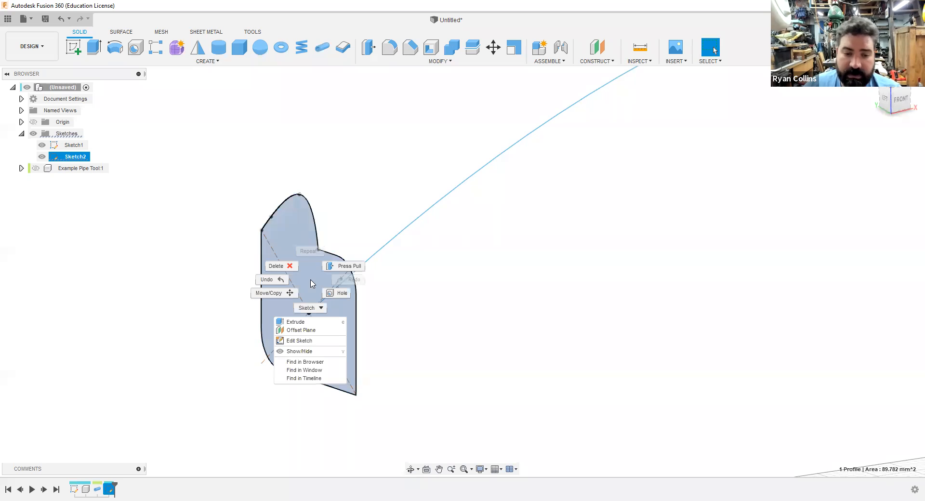
click(532, 318)
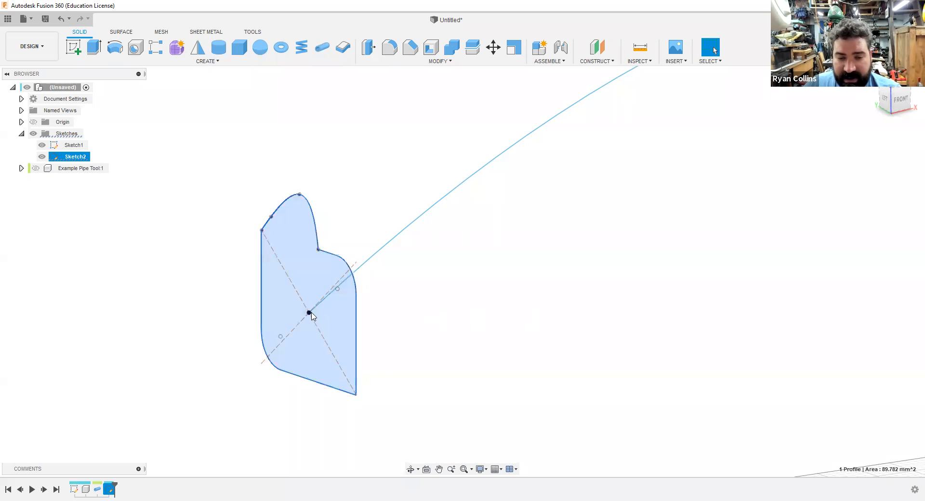
right_click(110, 490)
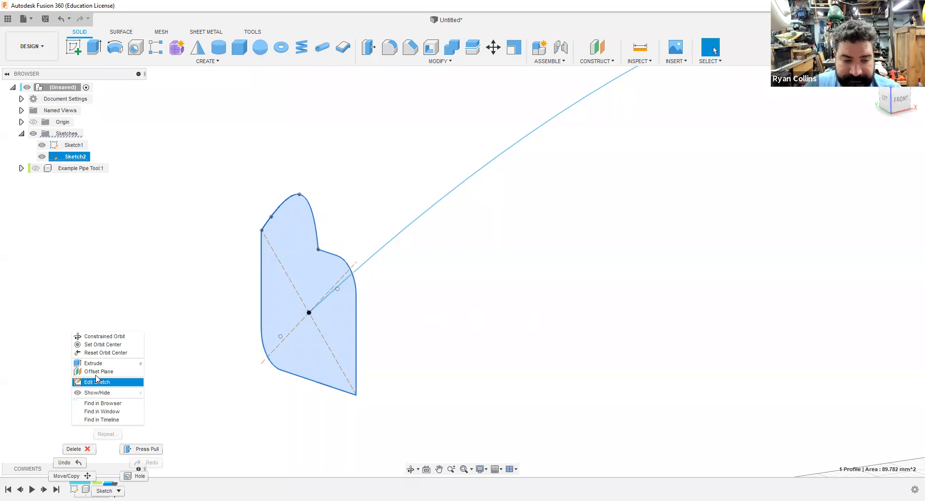
click(116, 278)
right_click(110, 490)
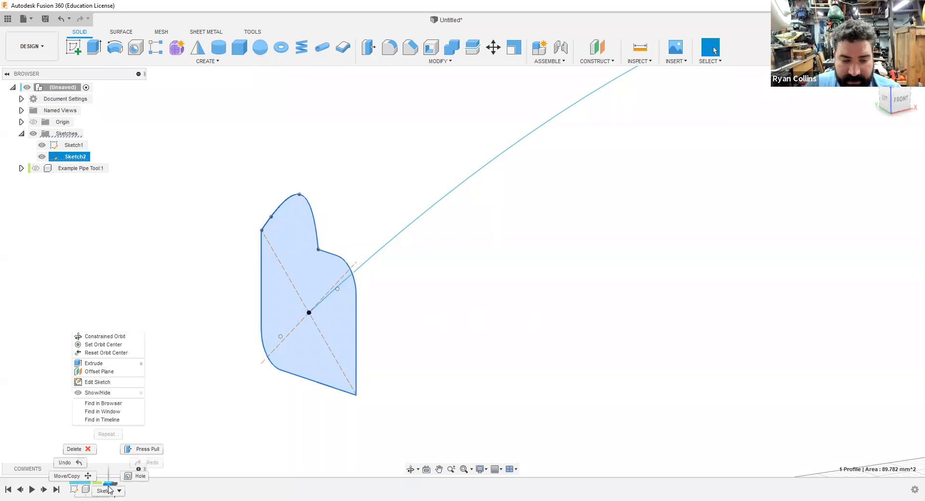
click(161, 283)
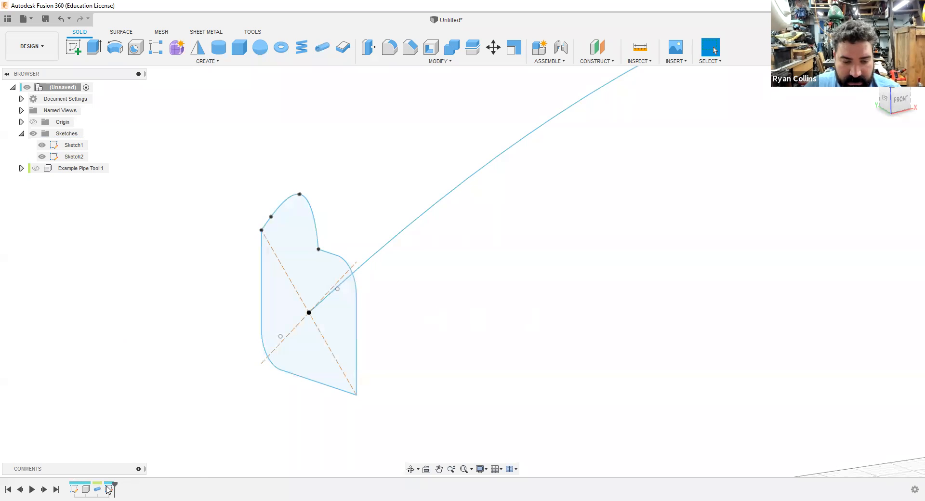
- Reopen the profile sketch and start Move/Copy on all its geometry, setting the pivot to the rectangle's center point
right_click(109, 490)
click(137, 393)
drag(894, 148, 858, 171)
middle_drag(577, 261, 382, 105)
mouse_move(263, 103)
mouse_down()
mouse_move(528, 433)
mouse_move(537, 431)
mouse_up()
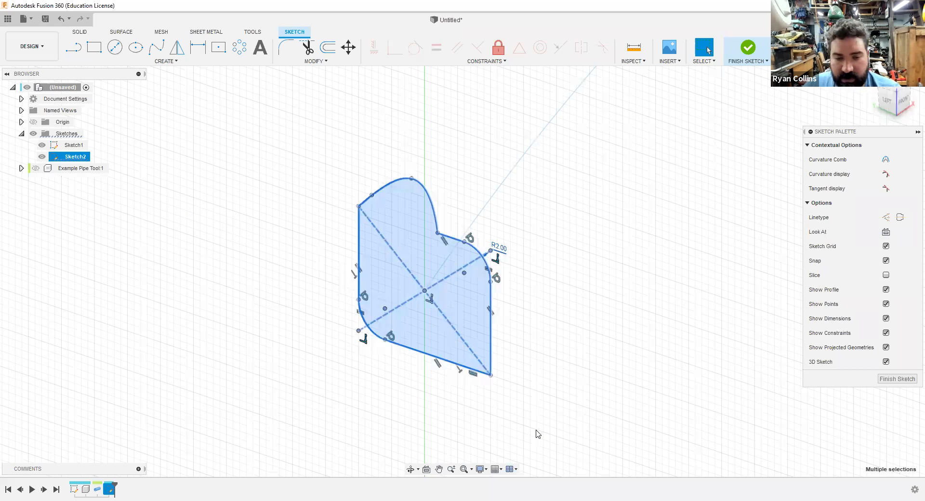
key(m)
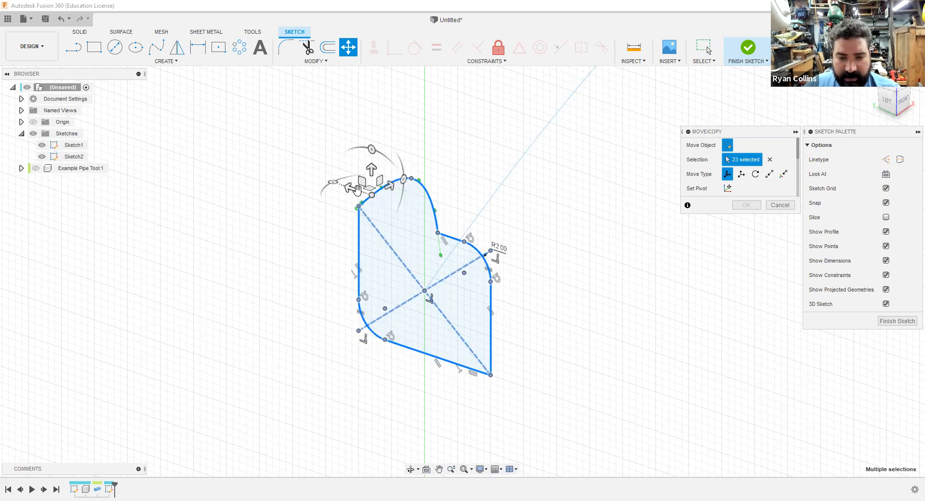
click(728, 188)
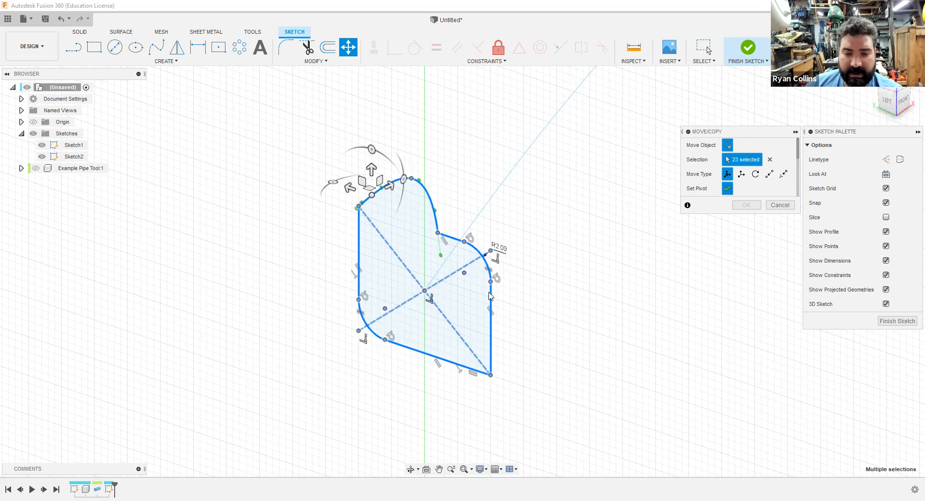
click(425, 291)
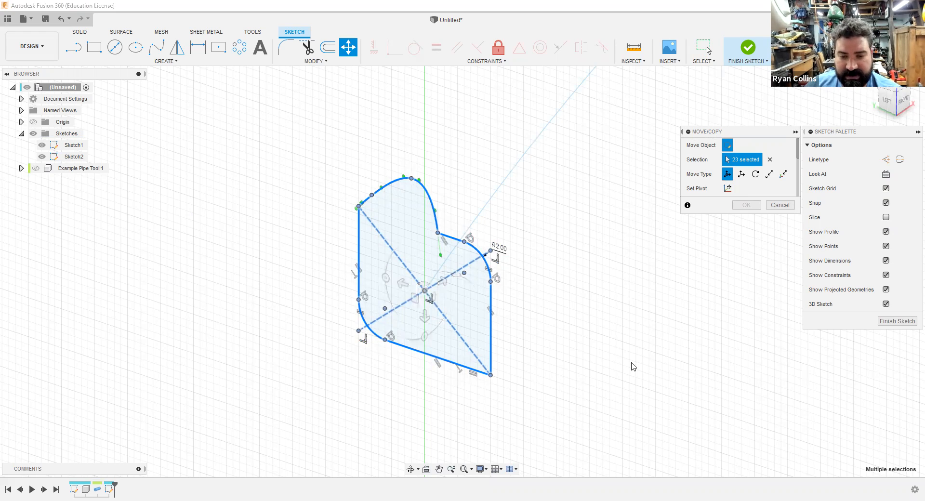
- Rotate the selected profile geometry by -35 degrees in the front view to face along the path, and finish the sketch
click(902, 103)
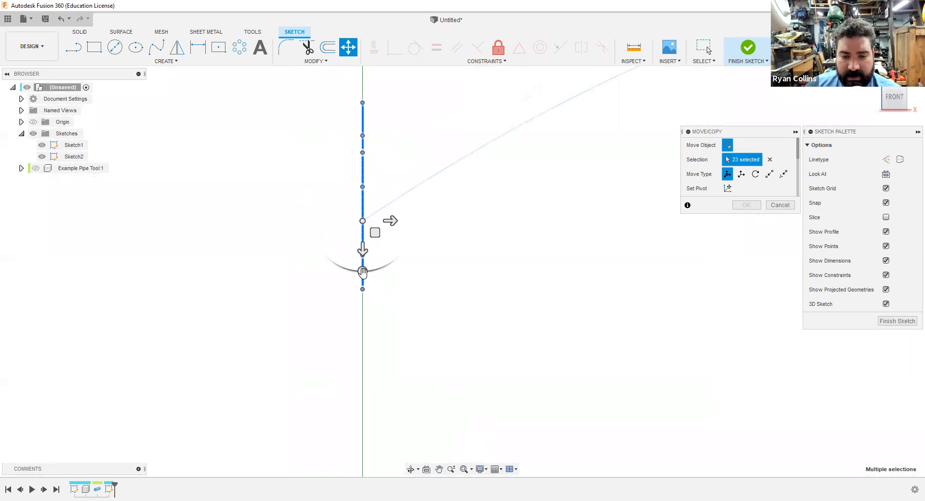
drag(363, 271, 394, 270)
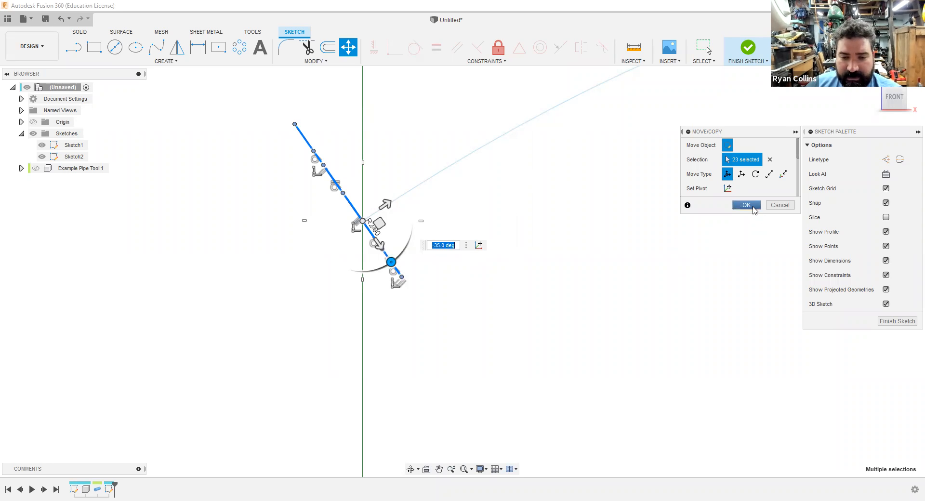
key(Return)
mouse_move(580, 240)
shift+middle_down()
mouse_move(615, 243)
mouse_move(601, 243)
mouse_move(719, 99)
shift+middle_up()
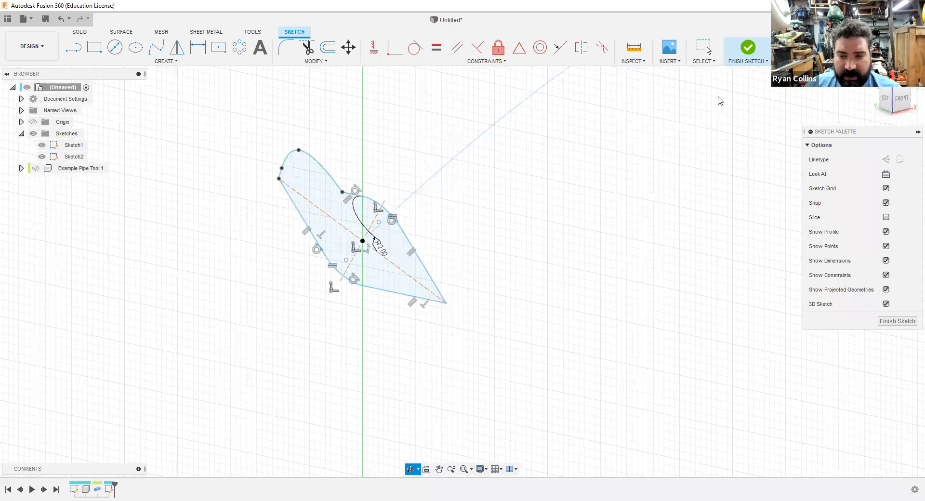
click(745, 54)
- Set up a single-path Sweep of the custom profile along the spline, with perpendicular orientation and a new body
mouse_move(578, 264)
shift+middle_down()
mouse_move(584, 270)
mouse_move(547, 291)
mouse_move(547, 308)
shift+middle_up()
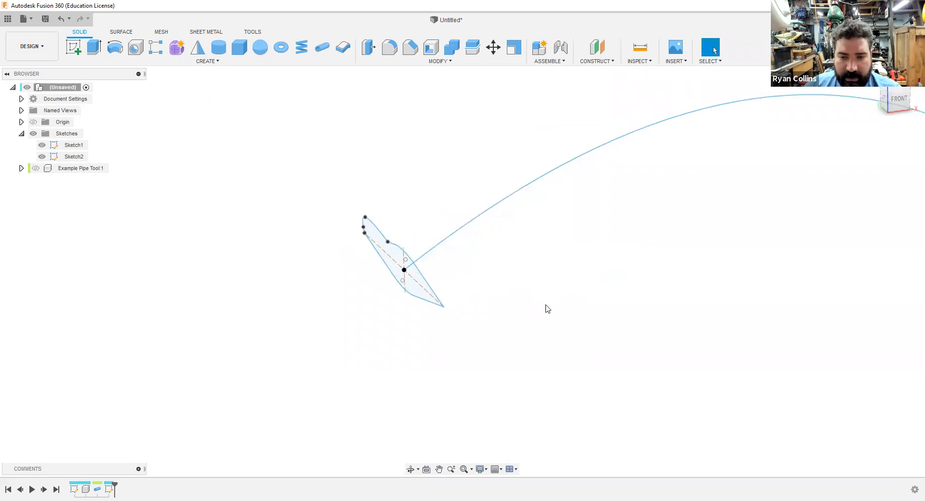
click(206, 62)
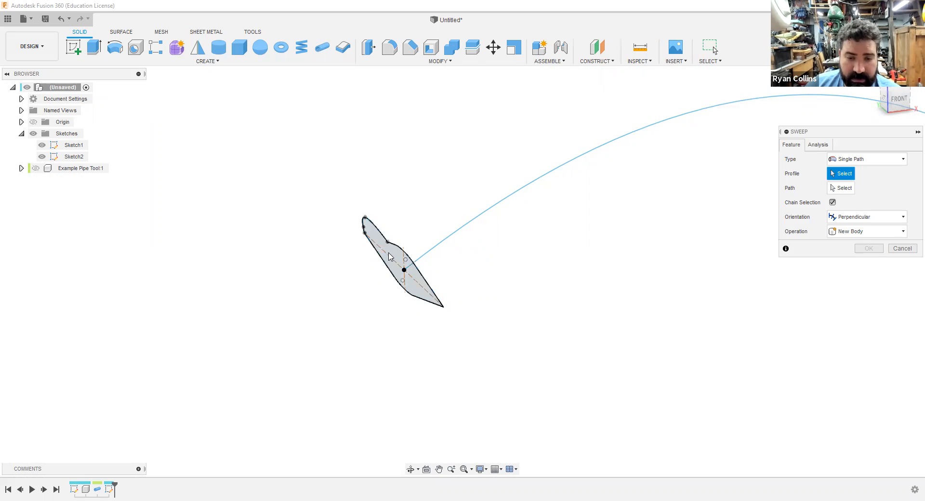
shift+middle_drag(536, 329, 552, 328)
click(840, 190)
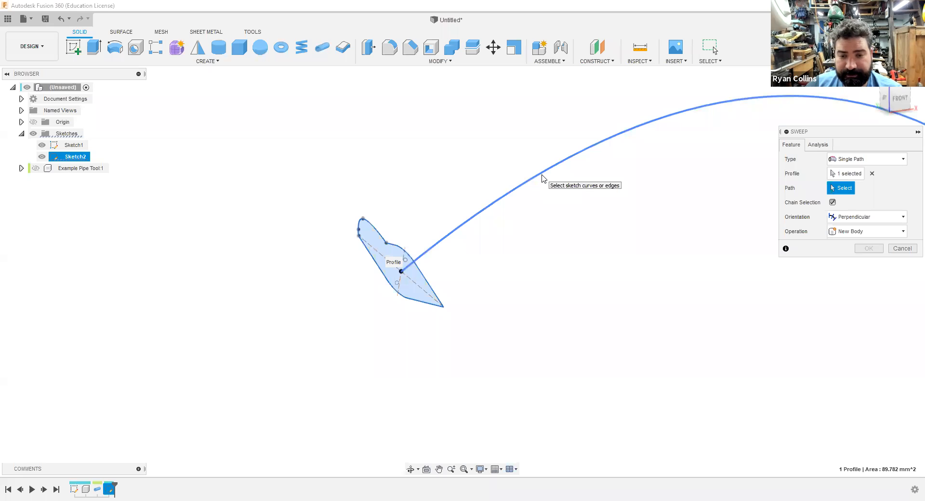
shift+middle_drag(578, 363, 655, 347)
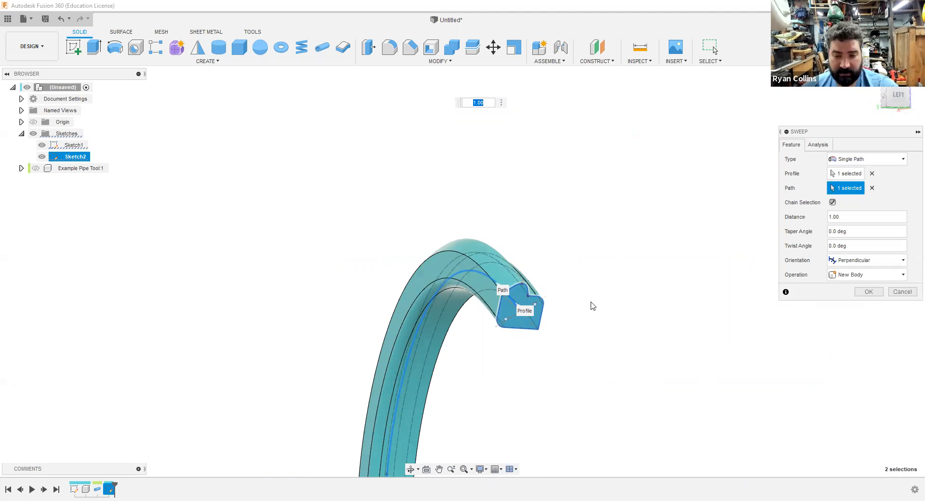
shift+middle_drag(615, 324, 586, 310)
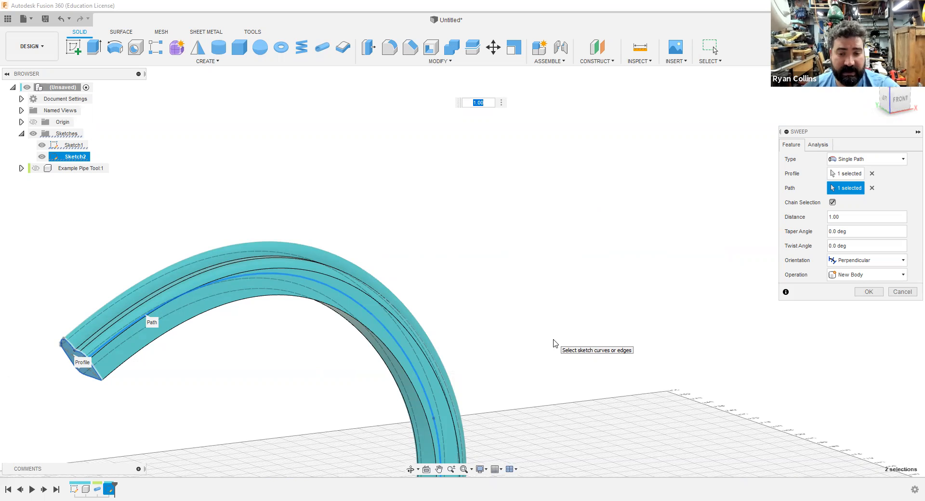
middle_drag(480, 371, 607, 195)
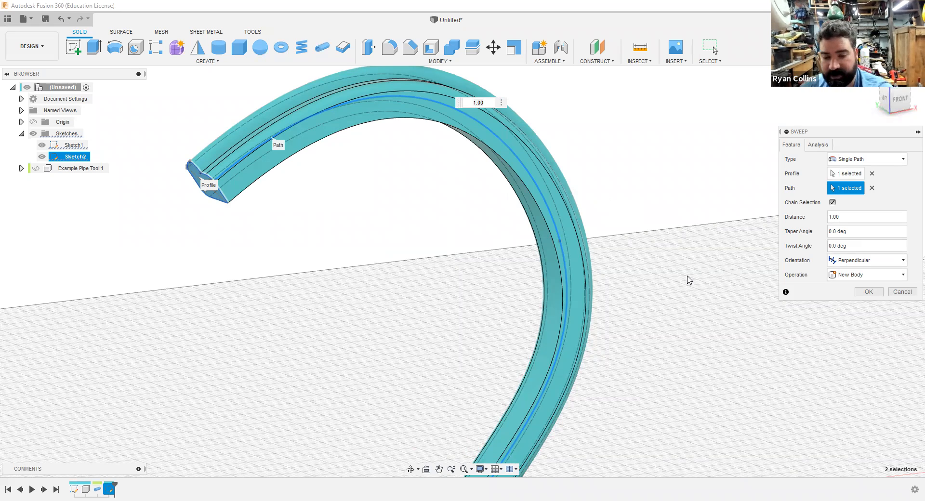
- Set the sweep distance to 0.5 so the profile follows half of the spline path
scroll(675, 281, down, 5)
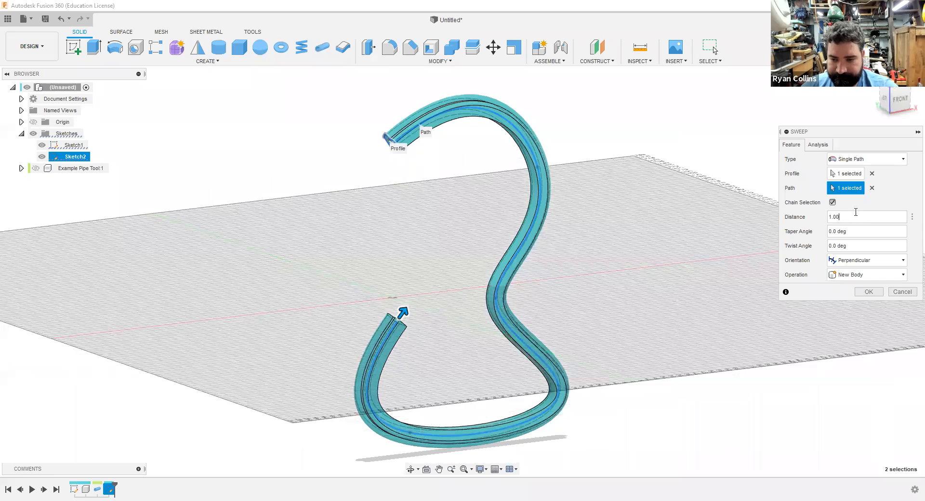
drag(855, 212, 790, 223)
text(.5)
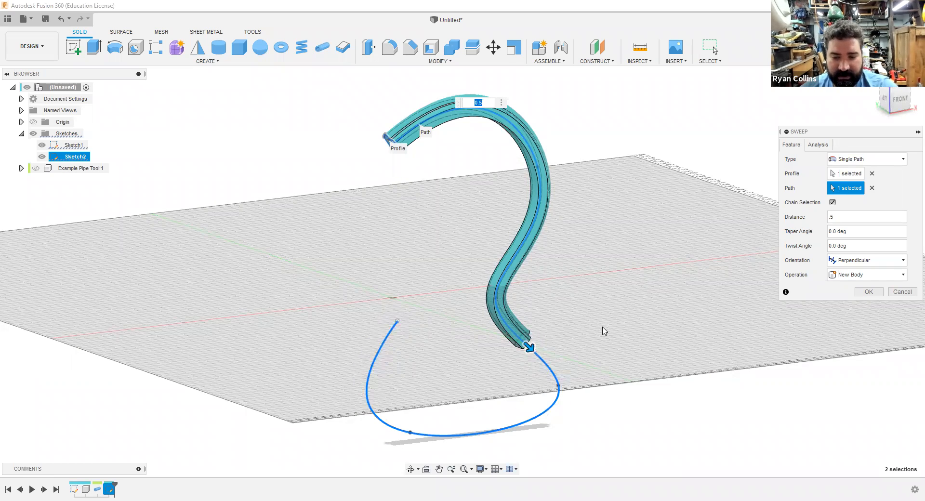
shift+middle_drag(554, 309, 611, 320)
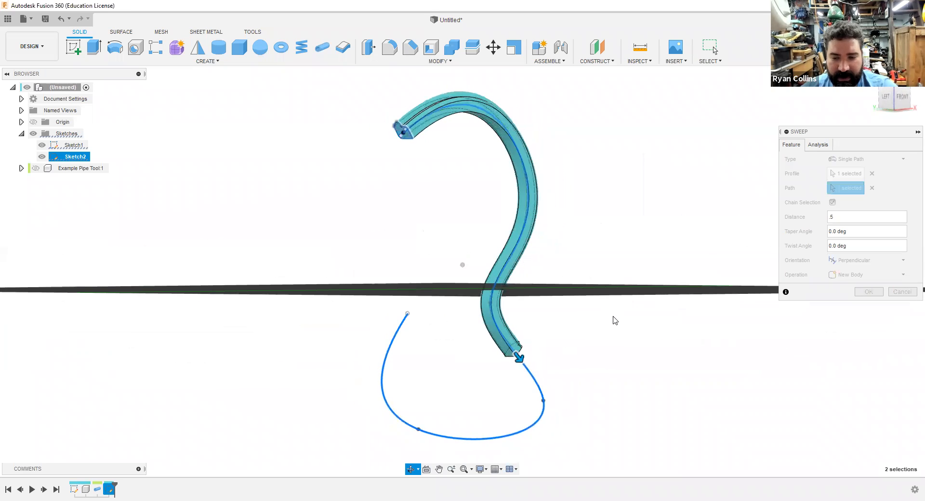
- Set the sweep distance to 1 so the profile follows the entire spline path
double_click(847, 218)
text(1)
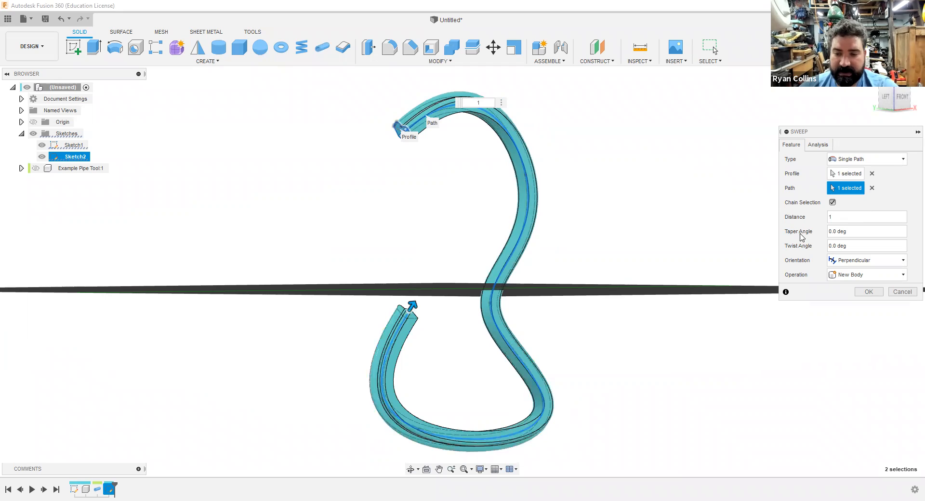
- Try taper angles of 1 and 0.1 degrees on the sweep, and reset the taper angle to 0
drag(859, 231, 814, 235)
text(1)
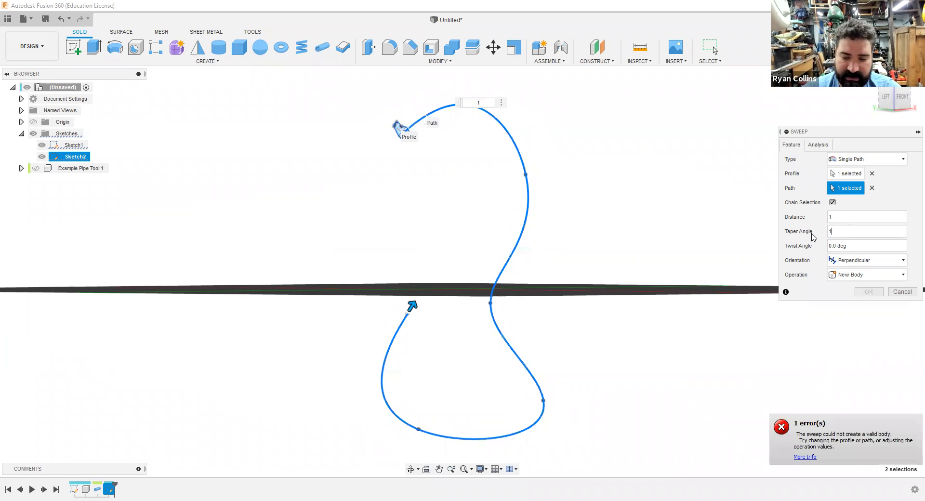
key(BackSpace)
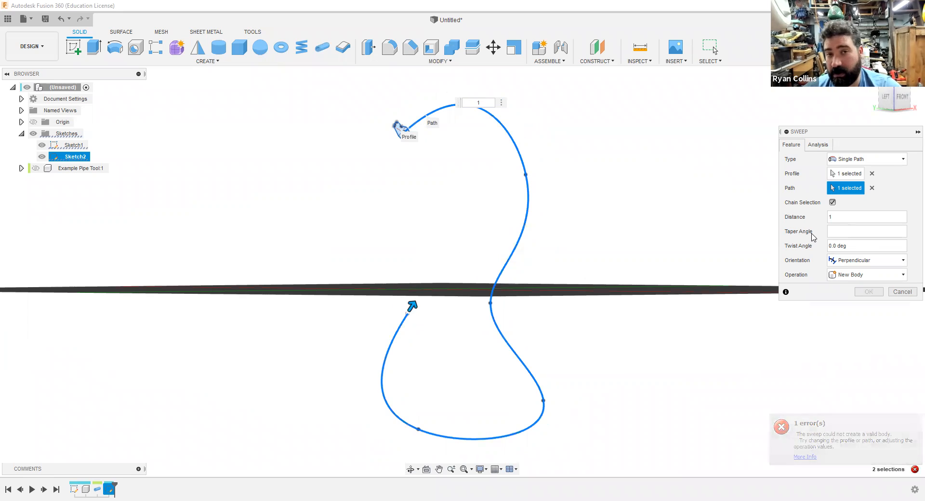
text(.1)
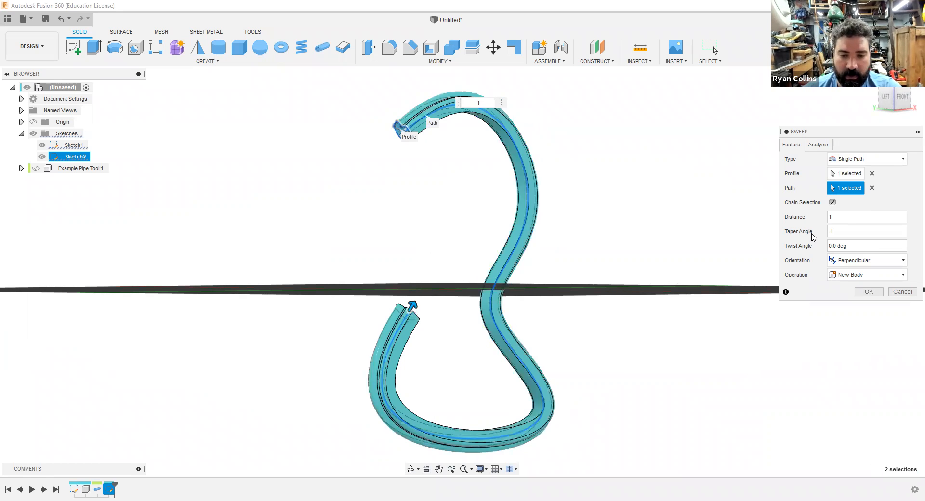
shift+middle_drag(585, 279, 608, 292)
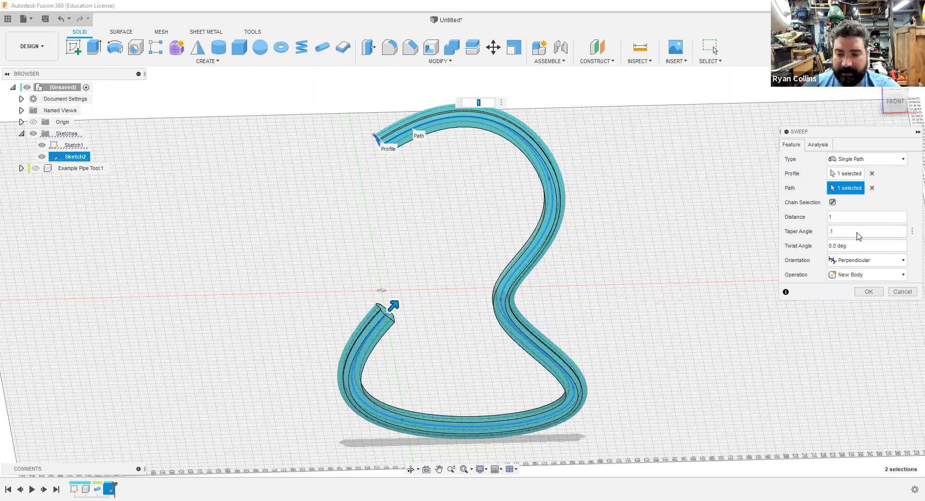
text(0)
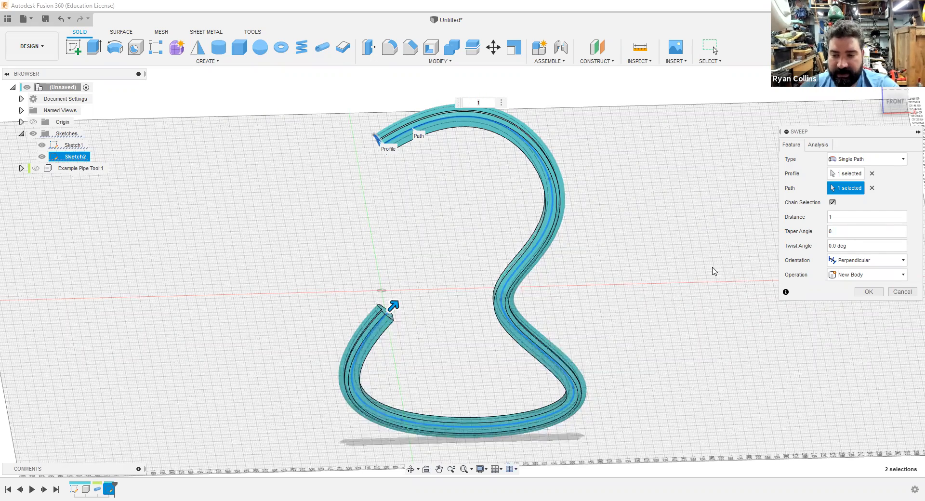
- Try a 90-degree twist angle on the sweep, inspect the twist along the path, and reset the twist angle to 0
key(Tab)
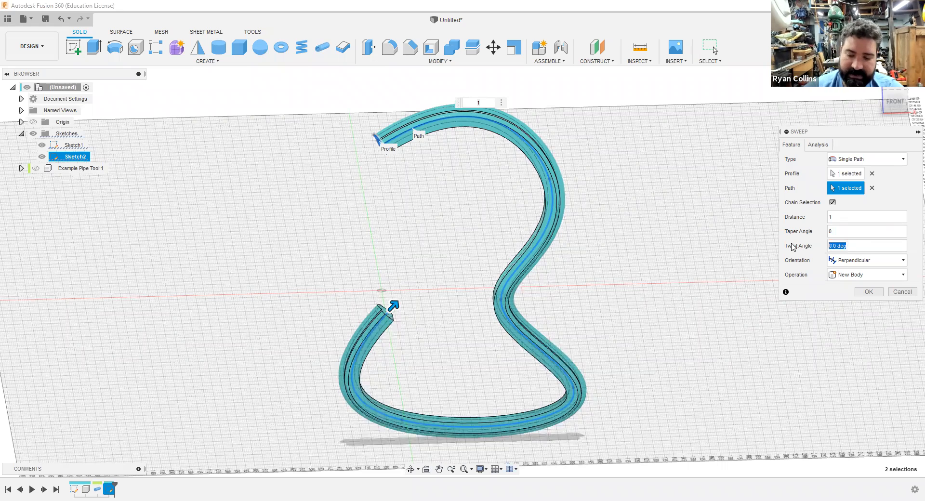
text(90)
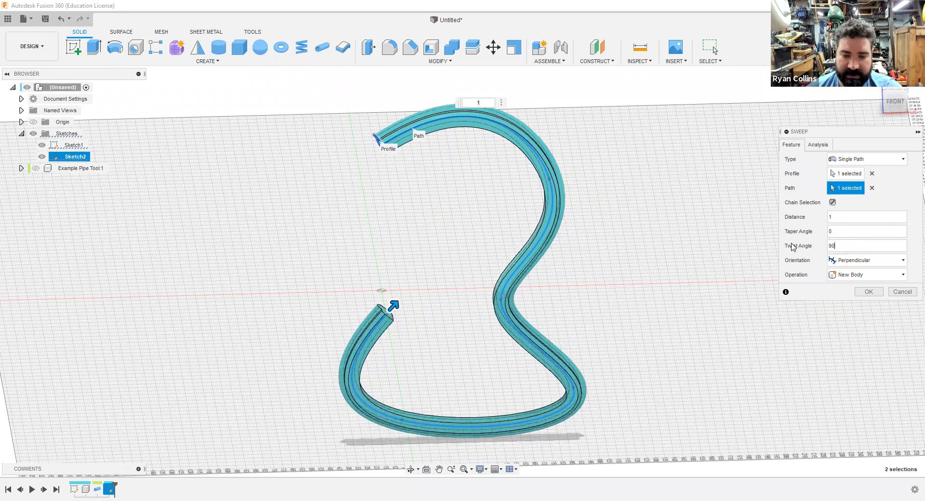
key(Return)
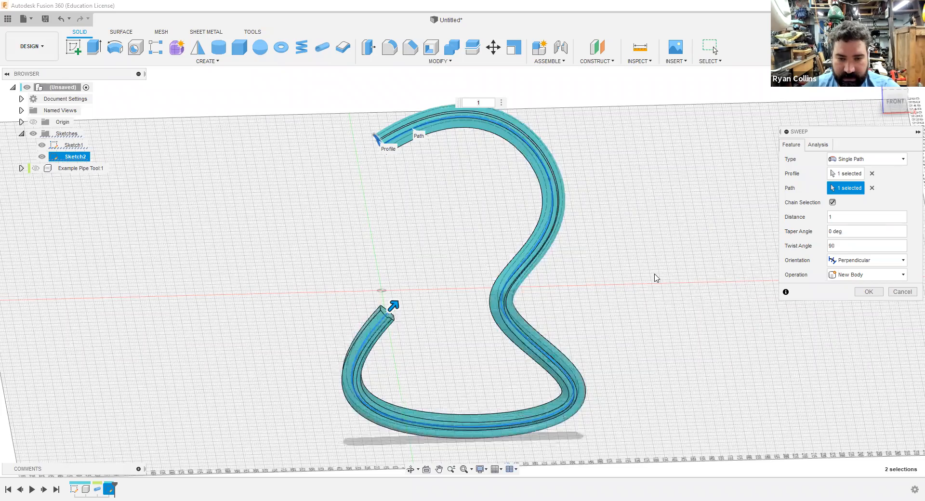
shift+middle_drag(704, 268, 556, 269)
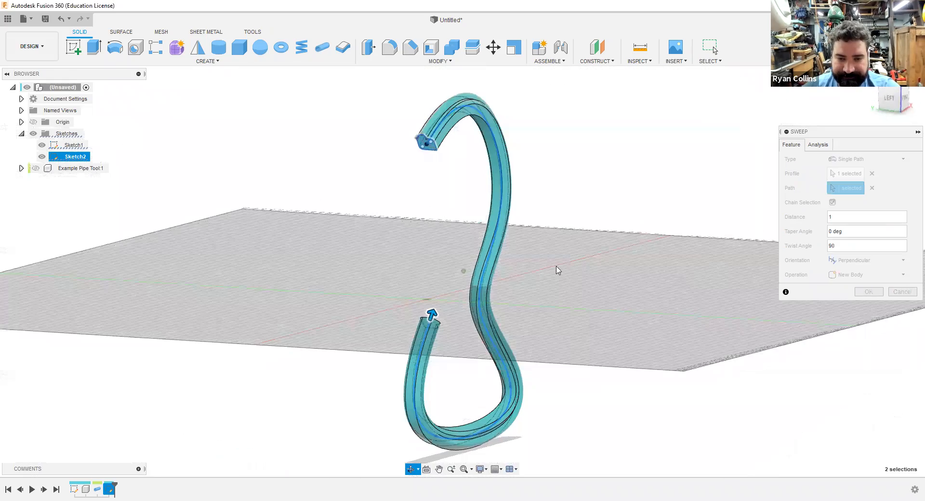
scroll(611, 344, up, 5)
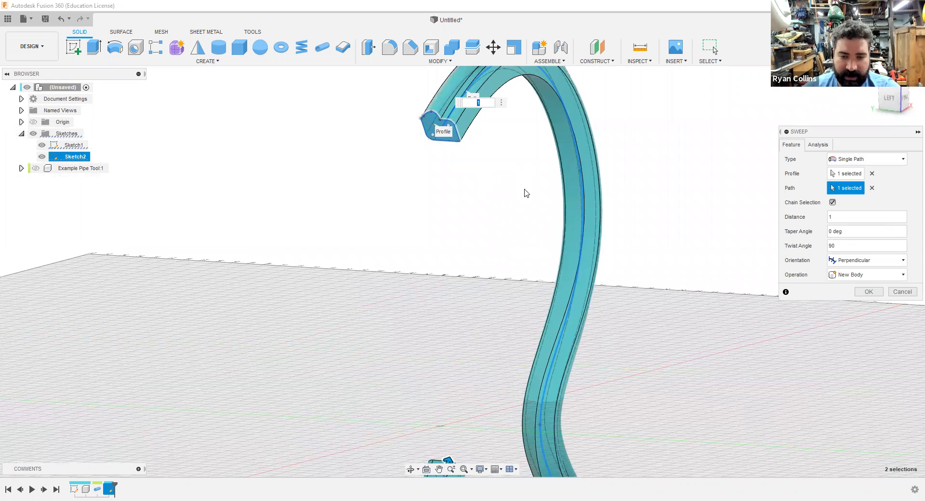
shift+middle_drag(526, 193, 518, 180)
shift+middle_drag(603, 230, 603, 289)
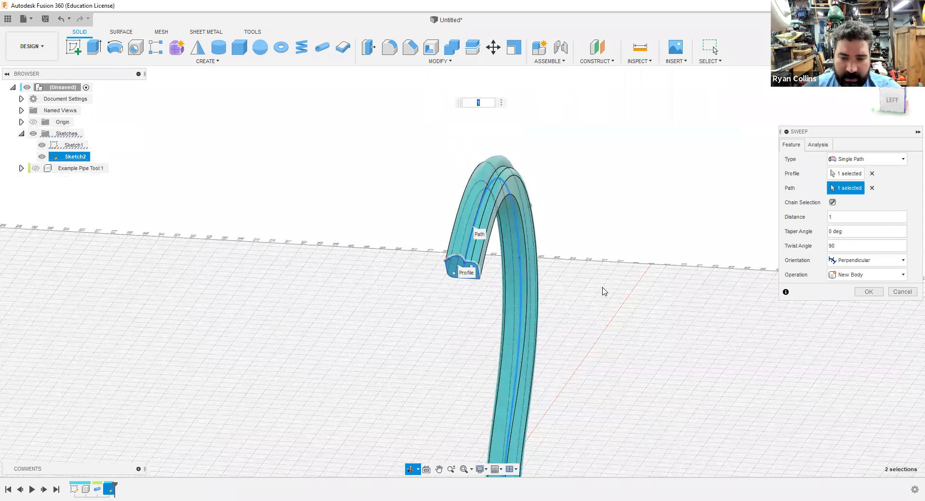
shift+middle_drag(554, 265, 502, 287)
shift+middle_drag(249, 266, 248, 265)
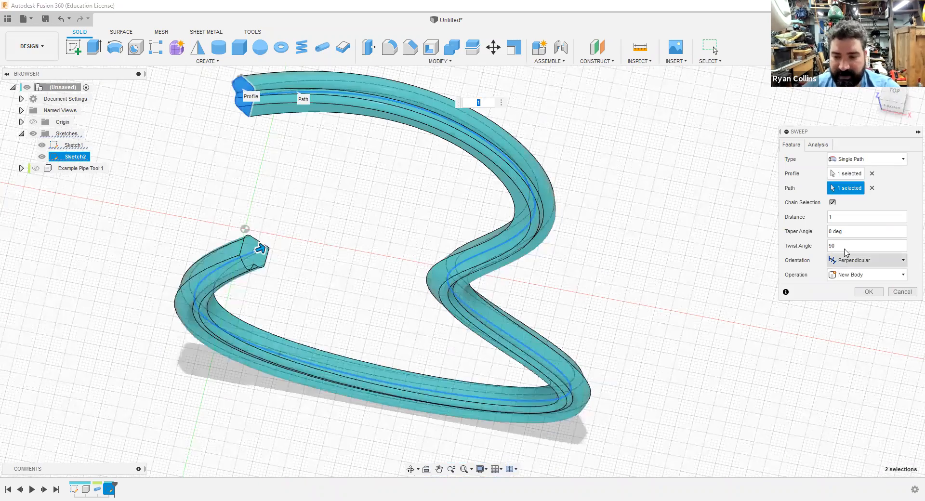
click(845, 246)
text(0)
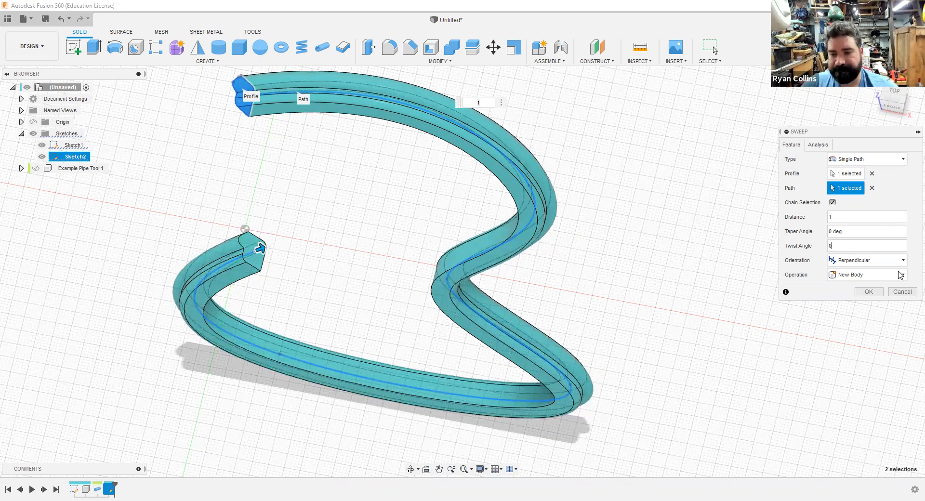
- Set the sweep operation to New Component and create the sweep
click(865, 282)
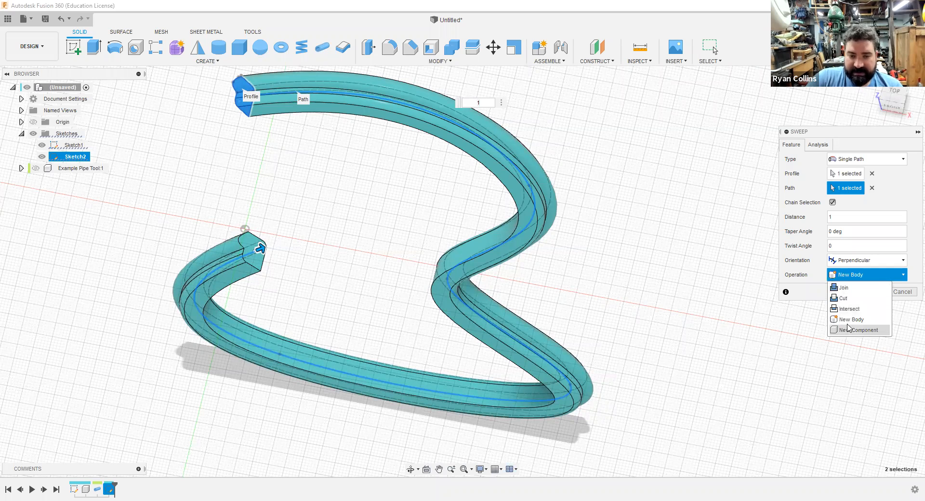
click(848, 331)
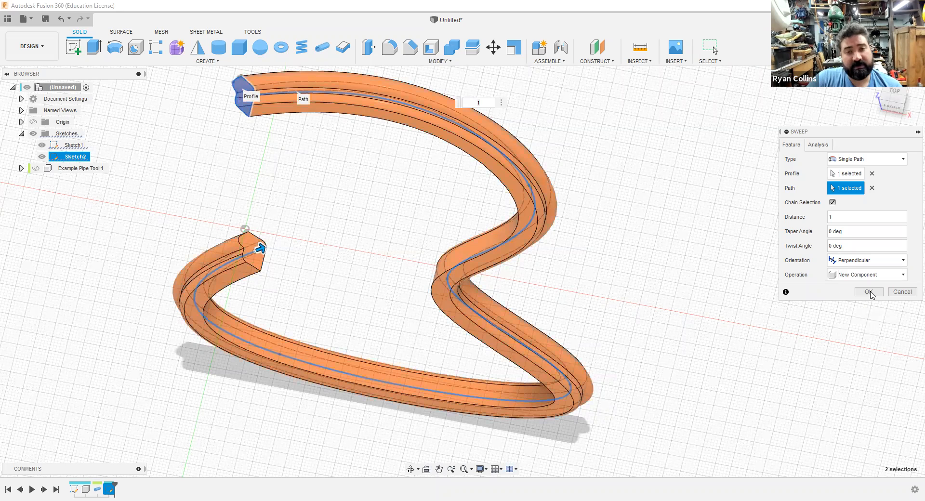
click(869, 292)
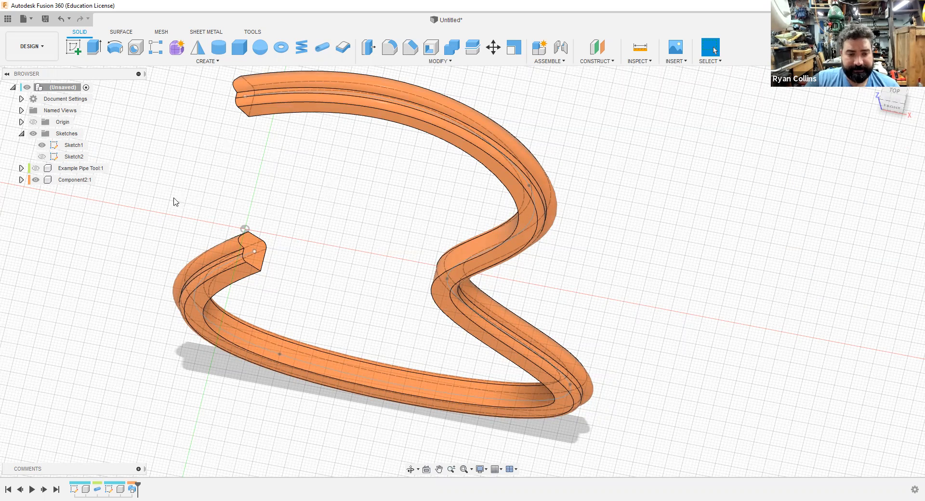
- Rename the new sweep component as Example Sweep Tool
click(66, 180)
click(66, 180)
text(Example Sweep)
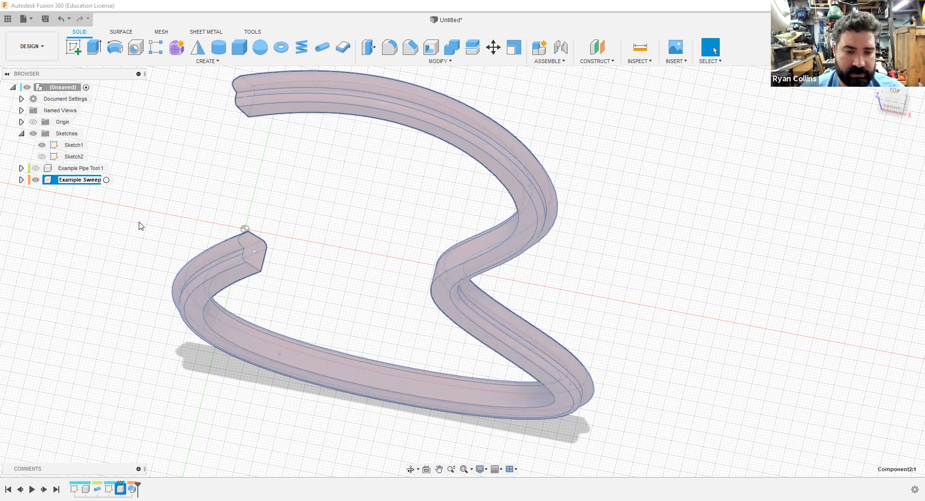
text( Tool)
key(Return)
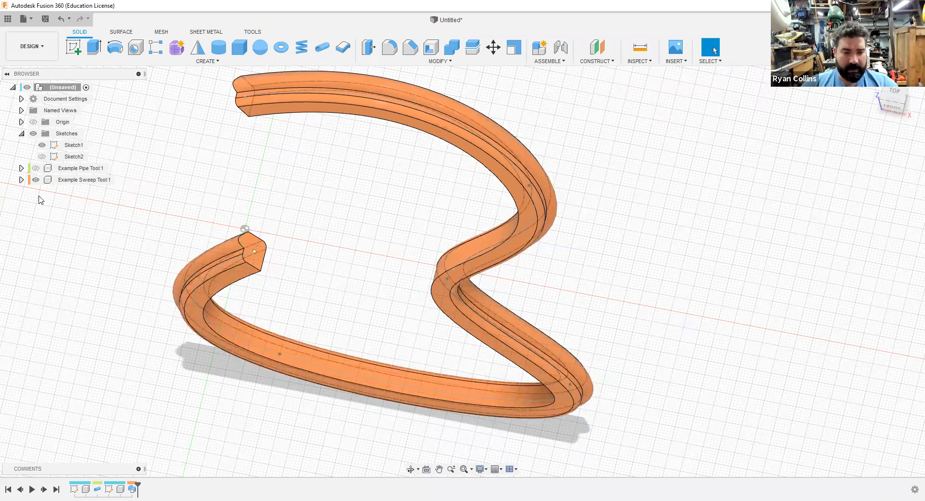
- Hide the Example Sweep Tool component and show Sketch2 with the custom profile
click(37, 182)
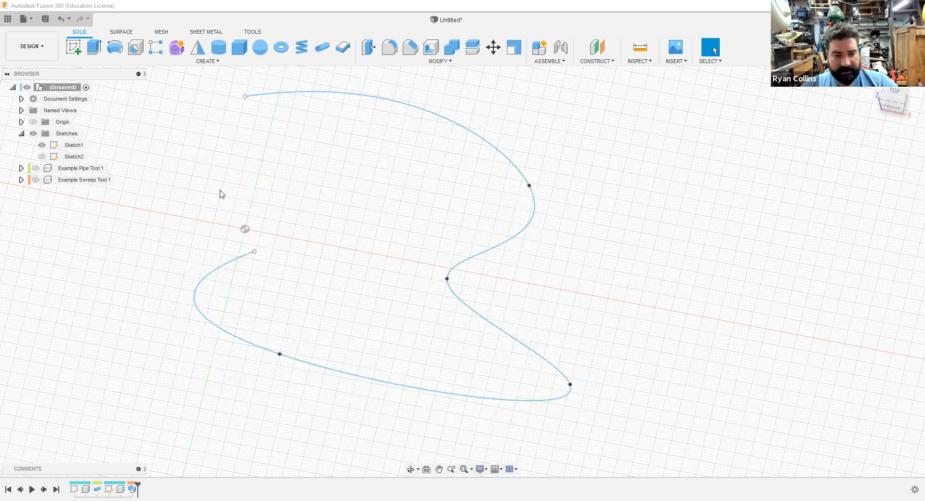
click(42, 157)
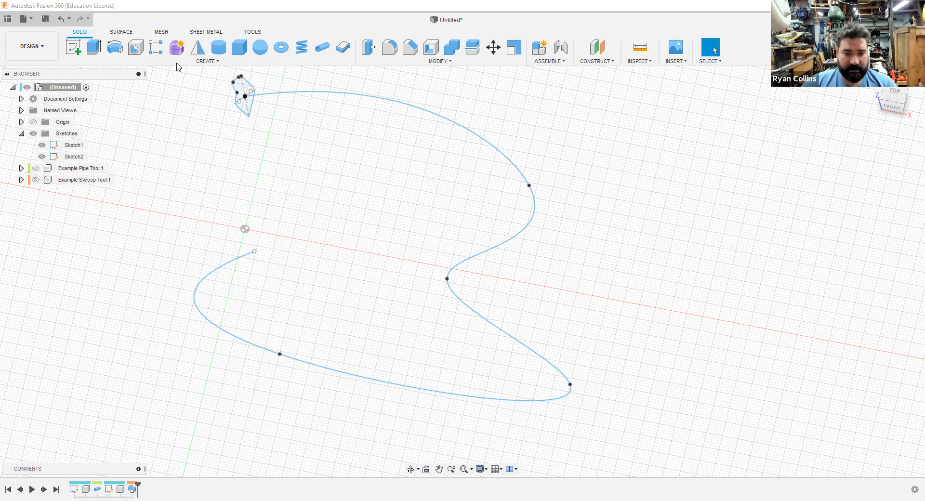
click(135, 62)
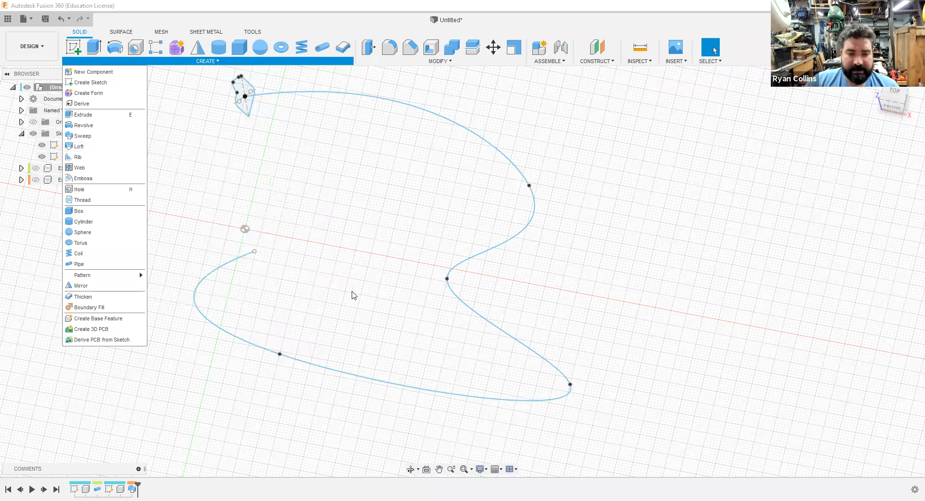
click(812, 188)
- Start a sketch on the horizontal origin plane and draw a 10 mm diameter circle centered on the spline's open endpoint opposite the profile
click(76, 47)
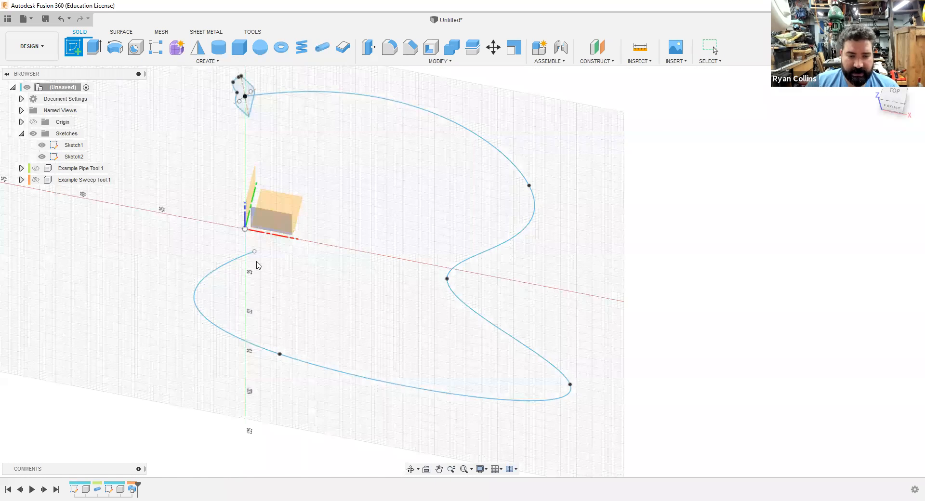
click(297, 209)
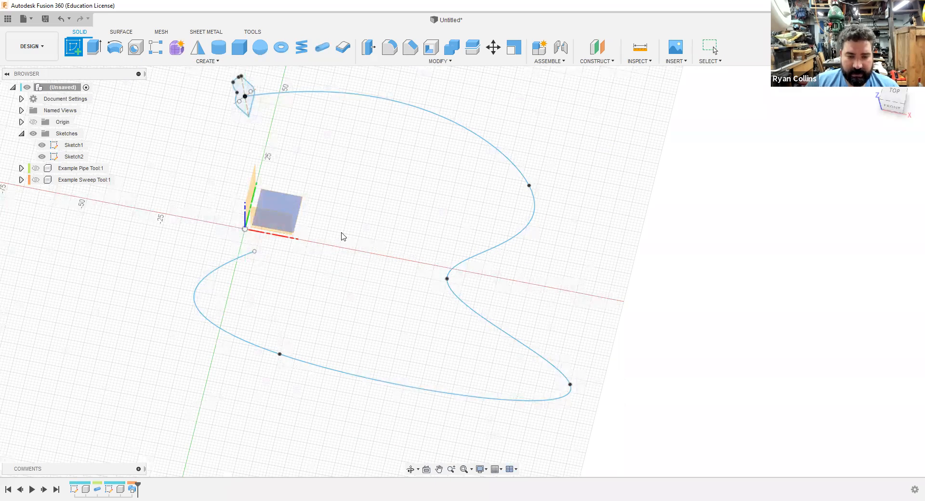
click(114, 46)
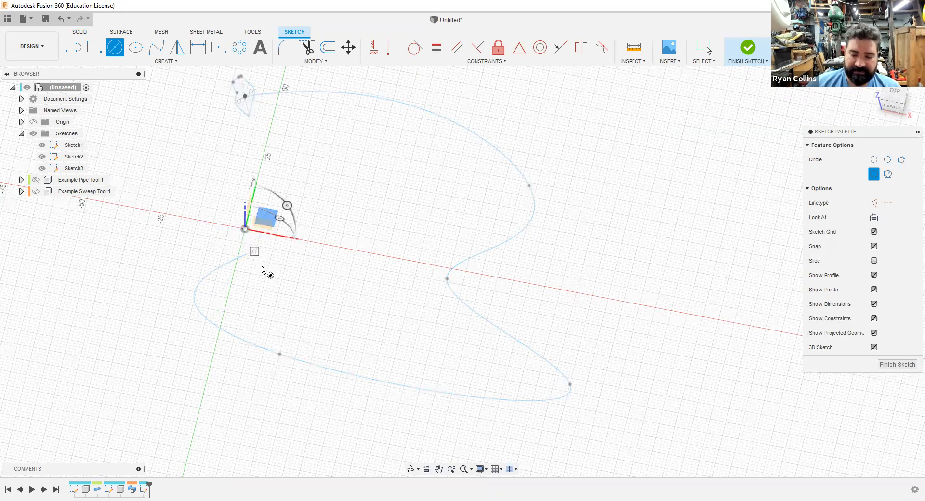
click(255, 252)
text(10)
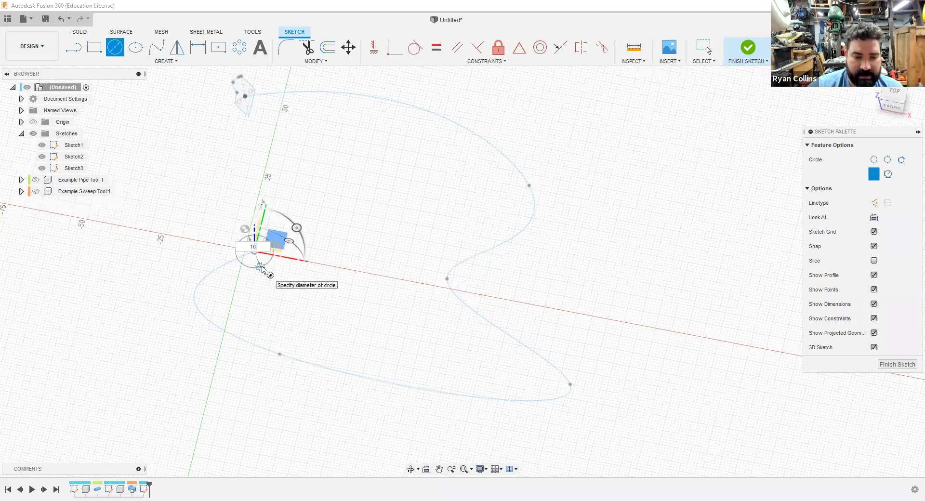
key(Return)
key(Escape)
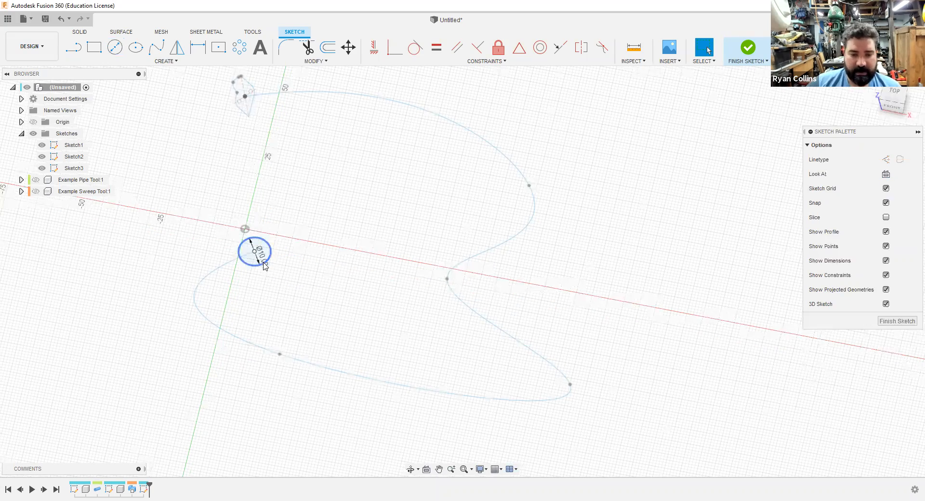
- Rotate the circle and its center point by -140 degrees about Y in the front view with Move/Copy, and finish the sketch
scroll(428, 270, up, 5)
middle_drag(427, 272, 566, 230)
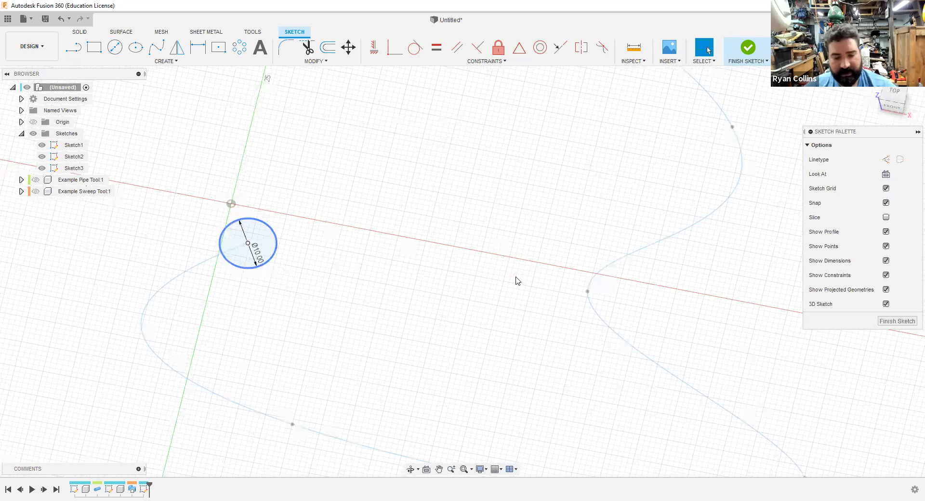
drag(321, 140, 465, 282)
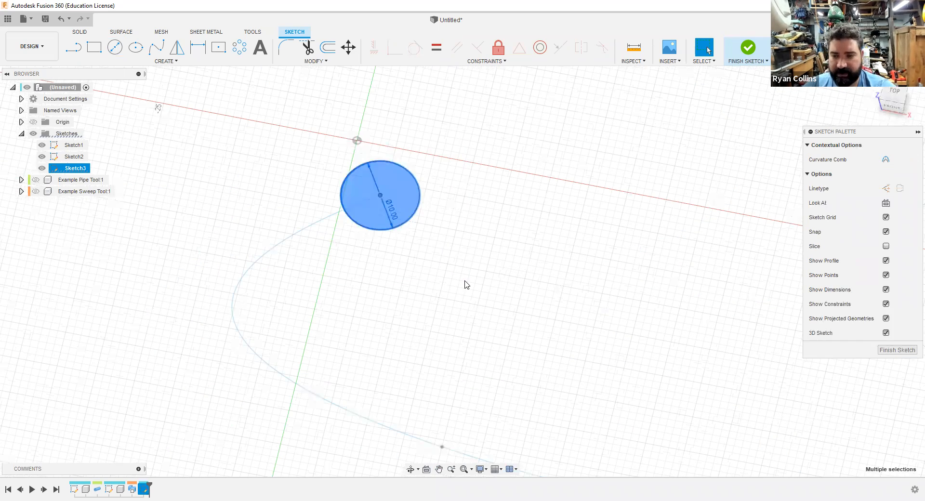
click(894, 108)
key(m)
middle_drag(533, 278, 508, 77)
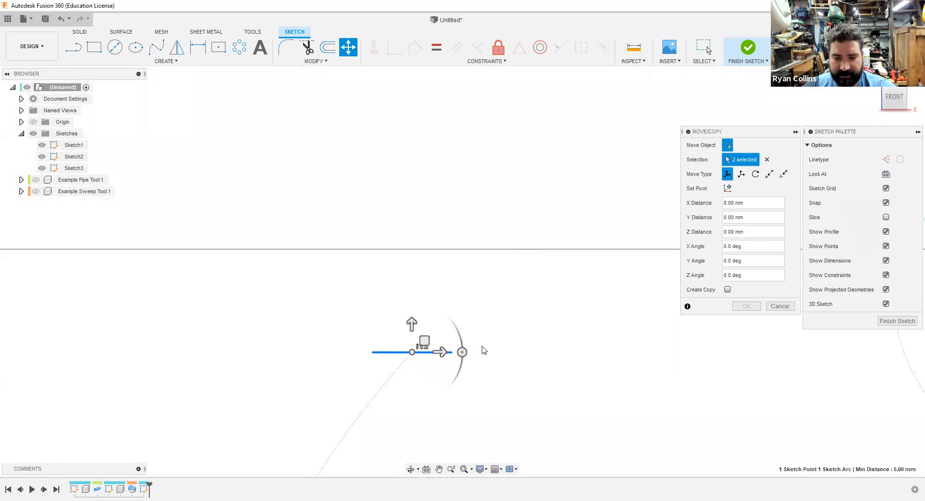
drag(462, 355, 340, 285)
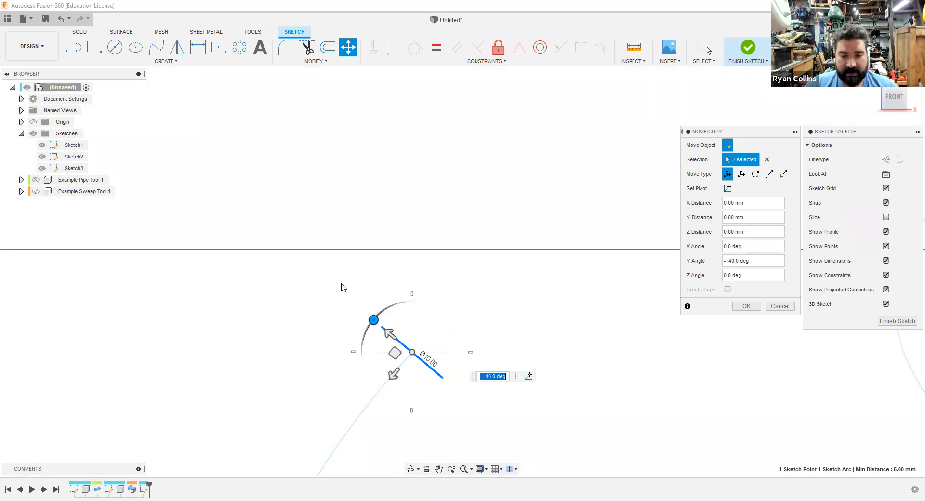
scroll(400, 357, up, 1)
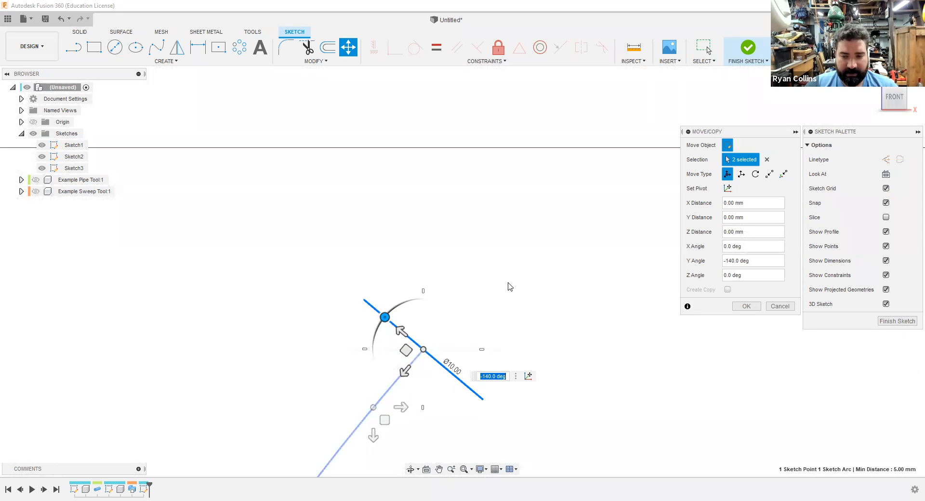
click(747, 306)
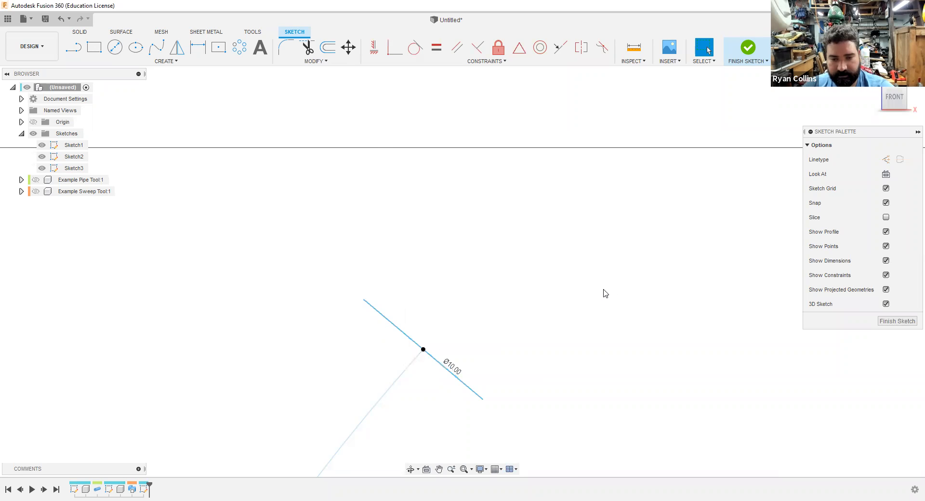
shift+middle_drag(603, 290, 588, 296)
shift+middle_drag(765, 92, 726, 81)
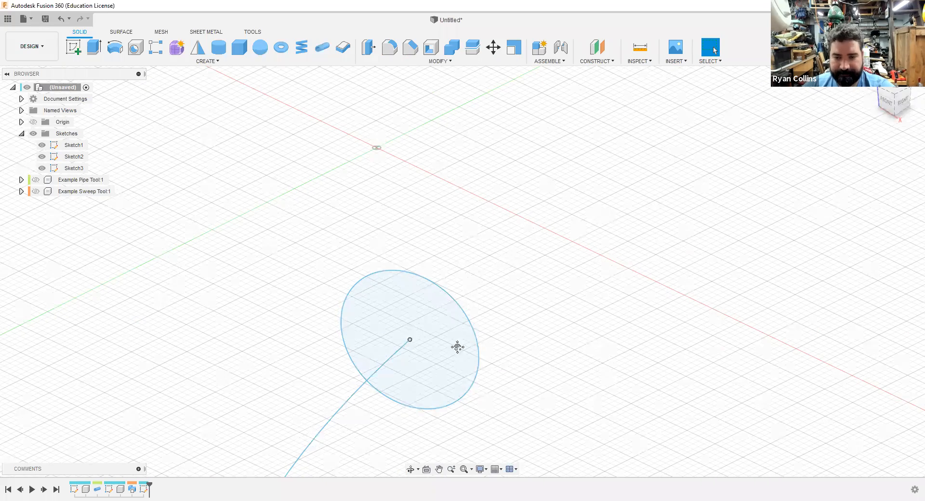
scroll(460, 355, down, 5)
scroll(381, 186, down, 1)
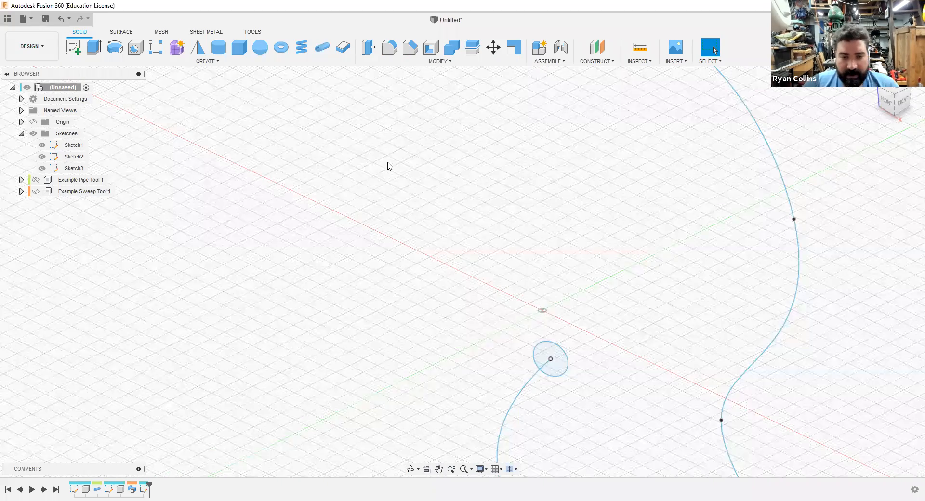
- Start a Loft between the custom profile in Sketch2 and the circle in Sketch3 at the spline's opposite ends
scroll(389, 148, down, 2)
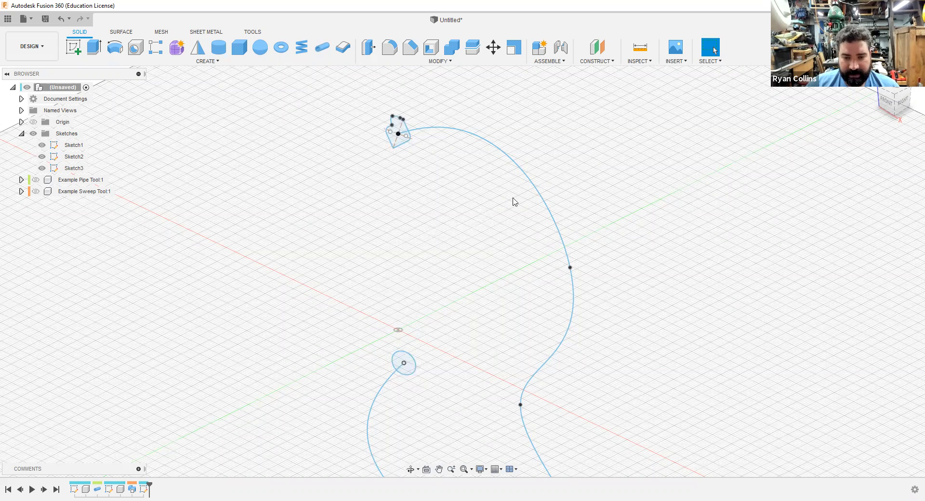
click(221, 62)
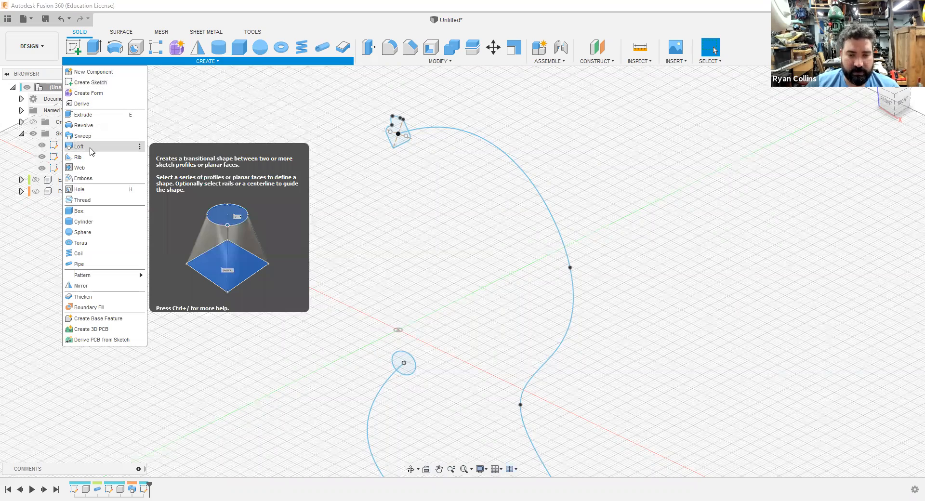
click(91, 149)
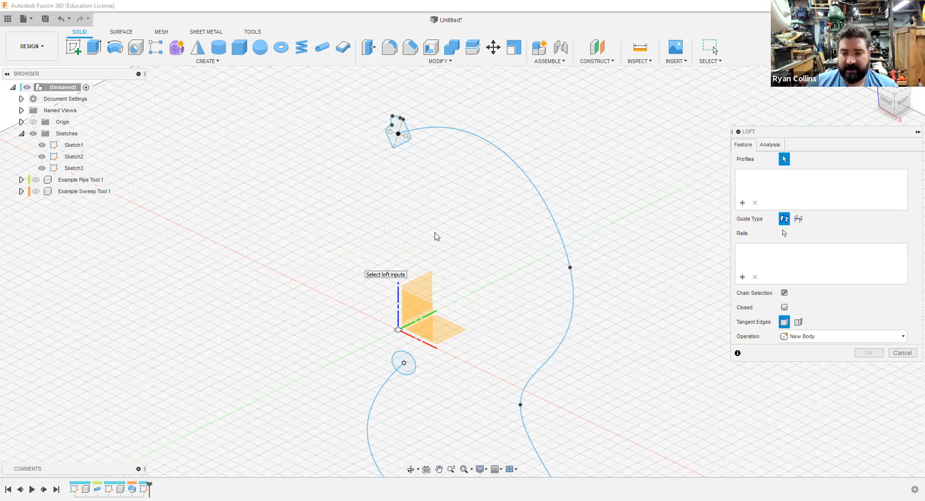
click(398, 143)
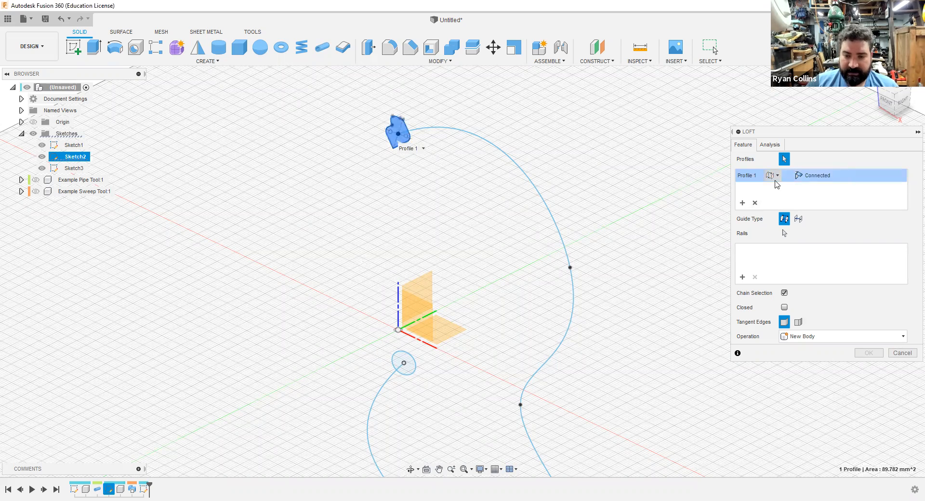
click(410, 371)
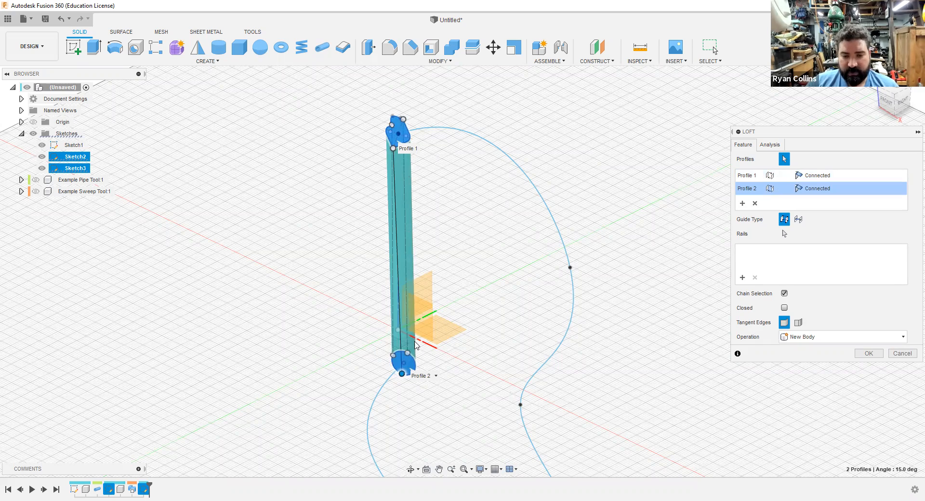
- Change the loft's guide type to Centerline and use the spline as the centerline
mouse_move(279, 207)
shift+middle_down()
mouse_move(314, 217)
mouse_move(345, 210)
mouse_move(342, 202)
mouse_move(433, 275)
mouse_move(452, 245)
mouse_move(447, 266)
mouse_move(417, 270)
mouse_move(456, 233)
mouse_move(480, 187)
mouse_move(432, 246)
shift+middle_up()
mouse_move(601, 246)
shift+middle_down()
mouse_move(767, 214)
mouse_move(516, 302)
mouse_move(517, 293)
shift+middle_up()
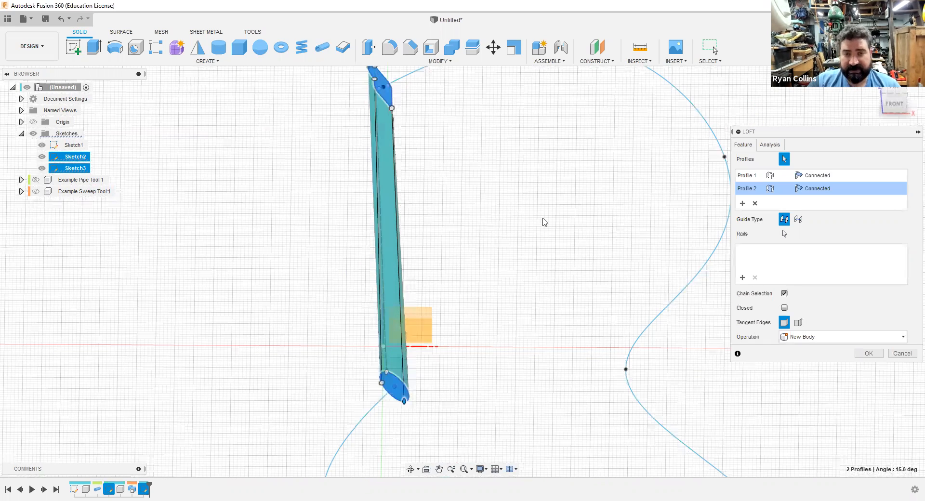
scroll(544, 221, down, 2)
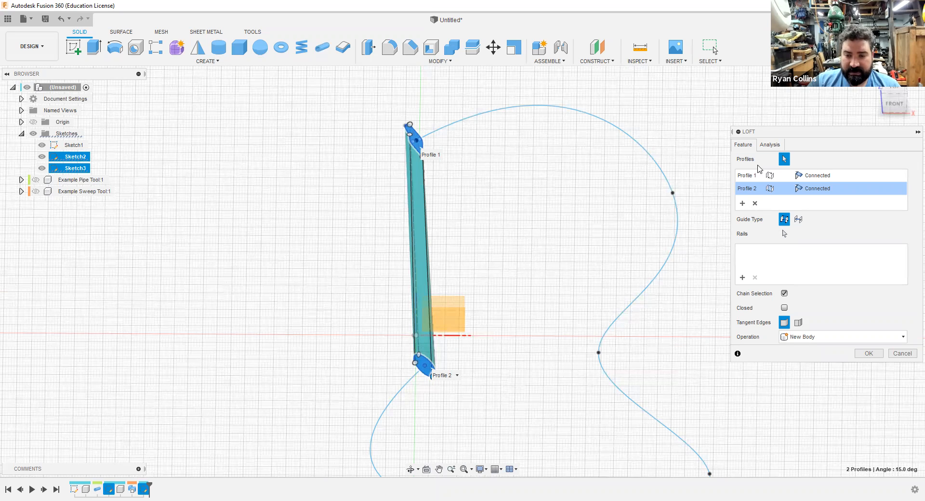
click(798, 221)
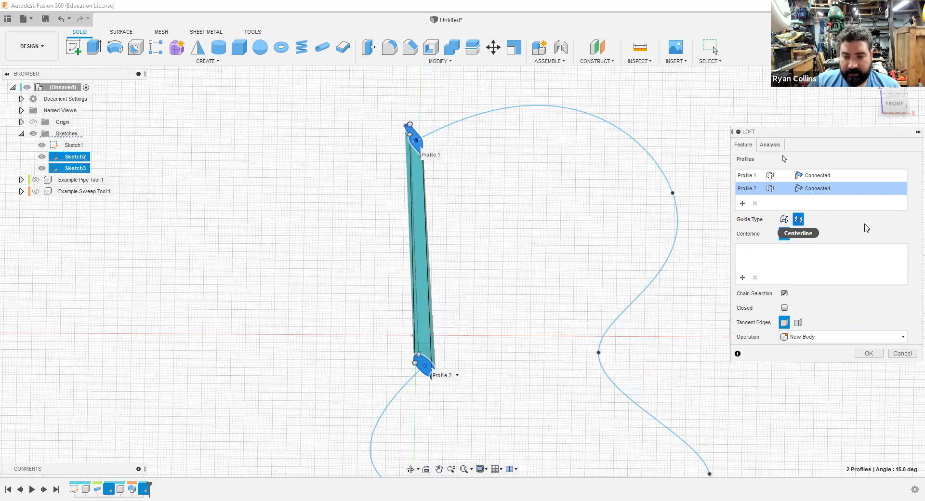
click(678, 234)
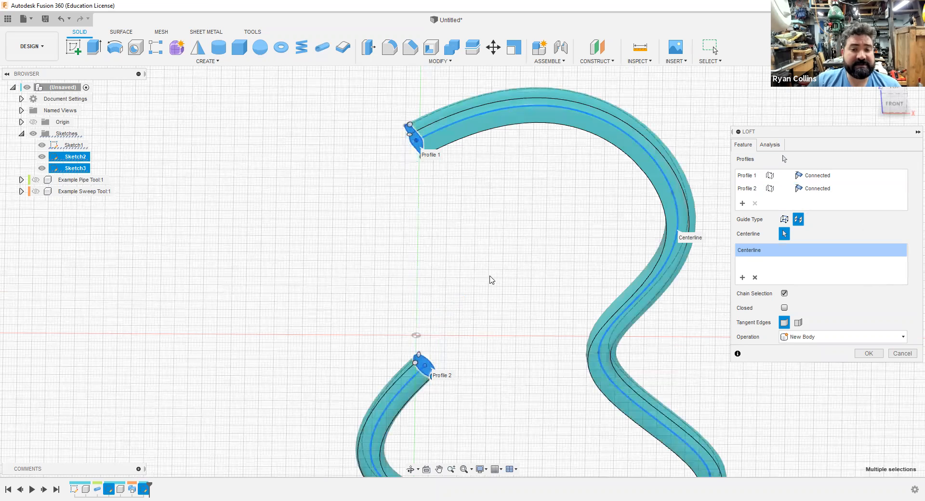
- Set the loft's operation to New Component and complete the loft
middle_drag(477, 248, 371, 293)
scroll(365, 295, up, 5)
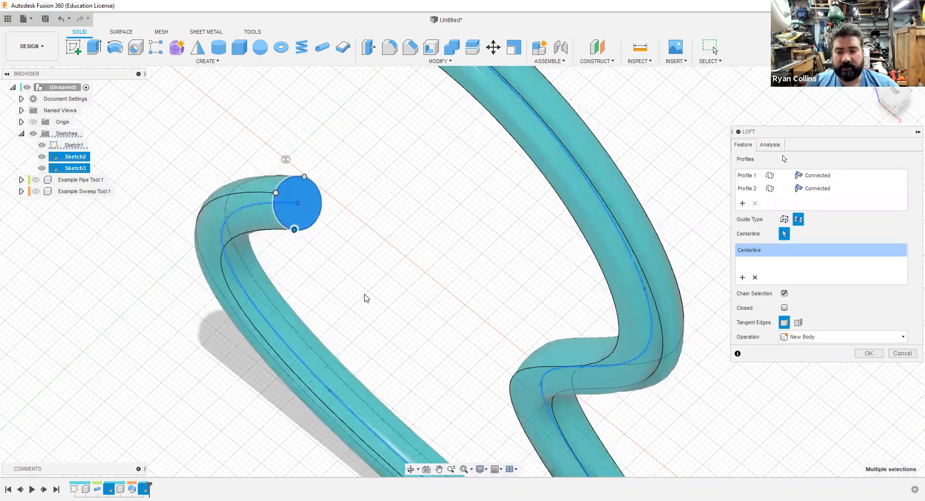
shift+middle_drag(479, 309, 522, 310)
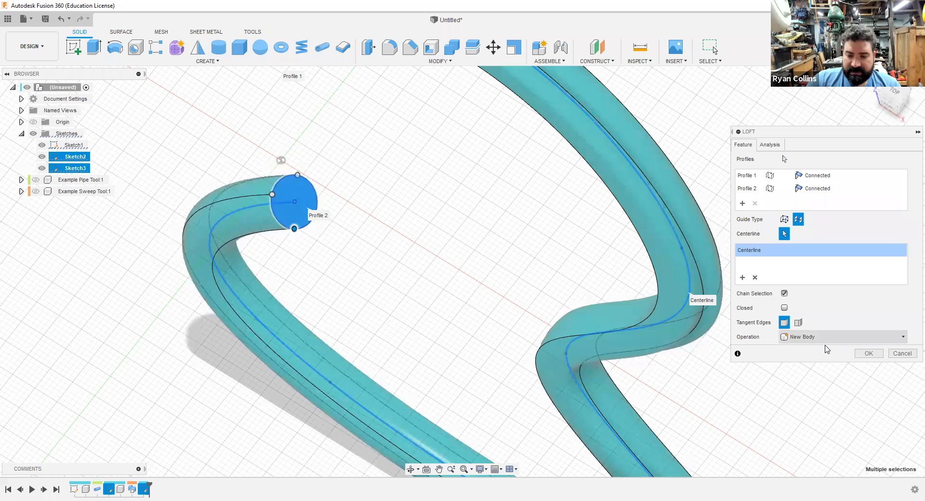
click(794, 395)
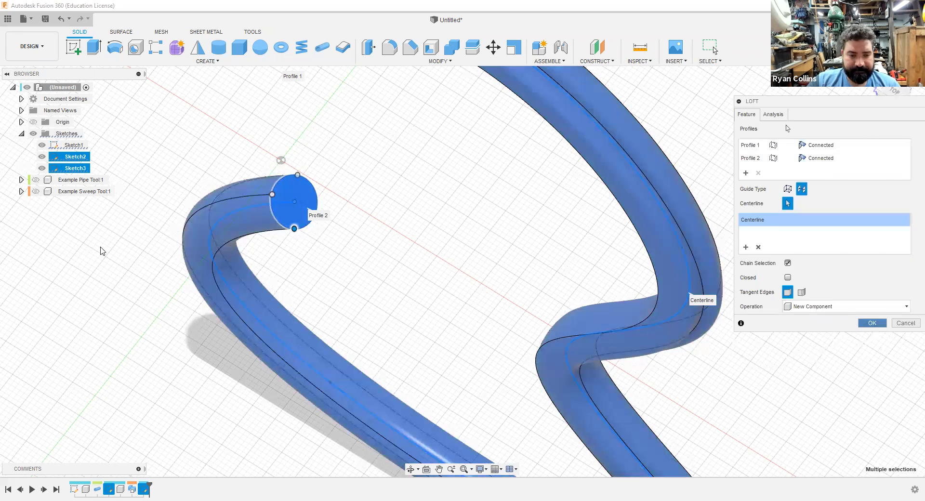
key(Return)
- Rename the new loft component as Example Loft Tool on Path
click(75, 204)
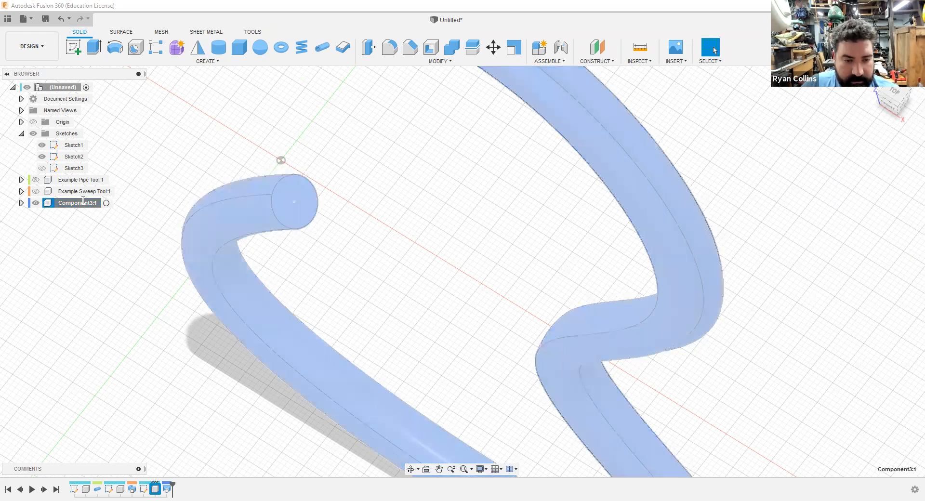
double_click(82, 201)
text(Example Loft)
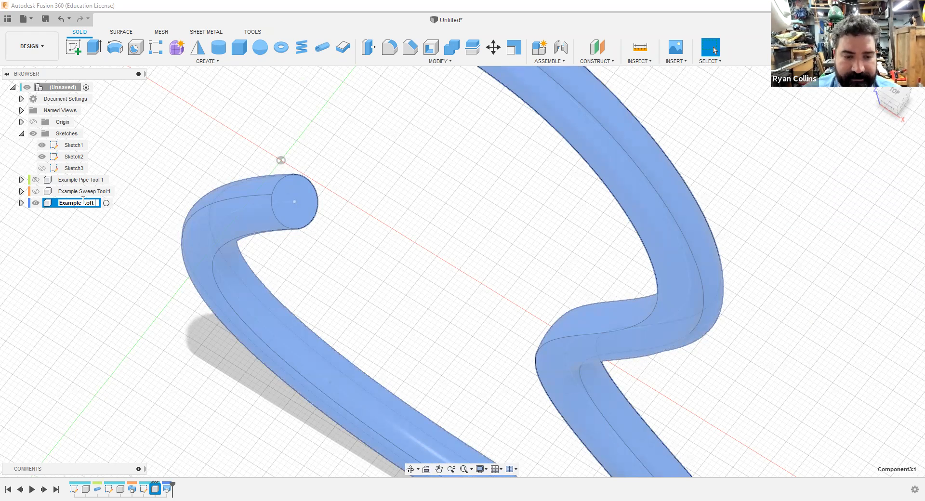
text( Tool on Path)
key(Return)
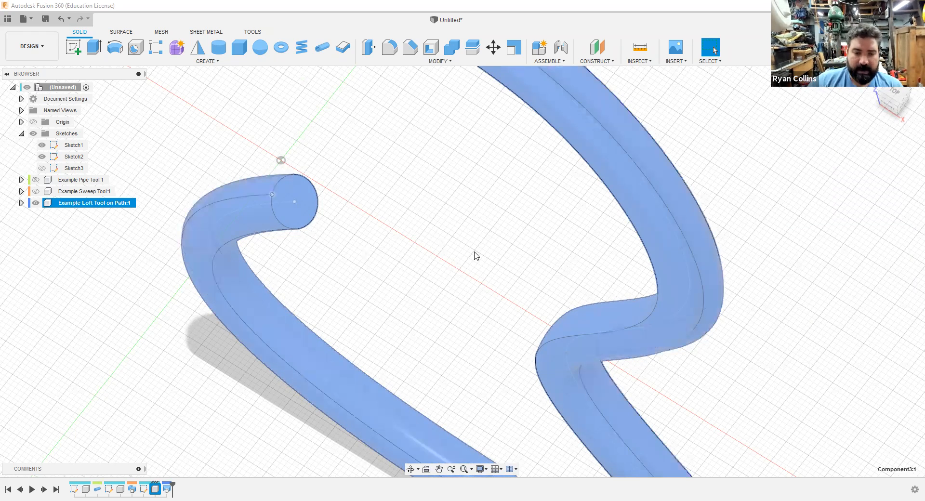
- Hide the Example Loft Tool on Path component and the whole Sketches folder
scroll(491, 235, down, 2)
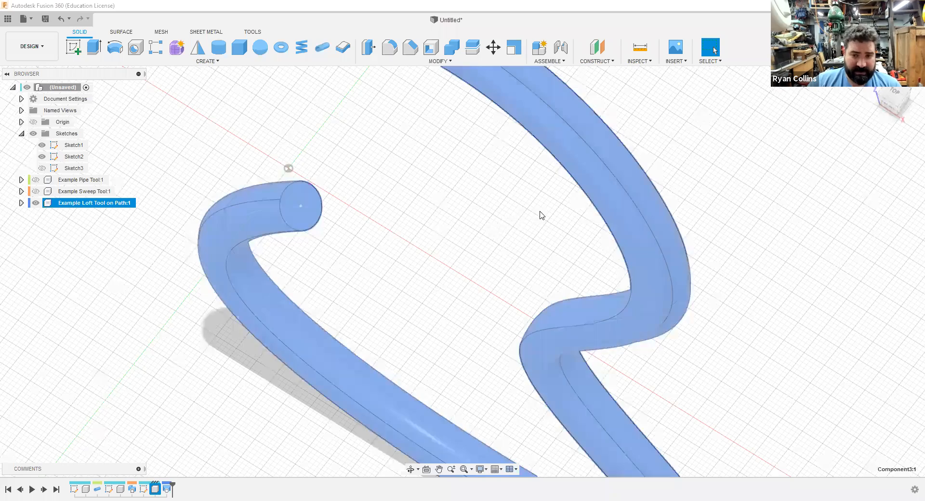
scroll(797, 262, down, 3)
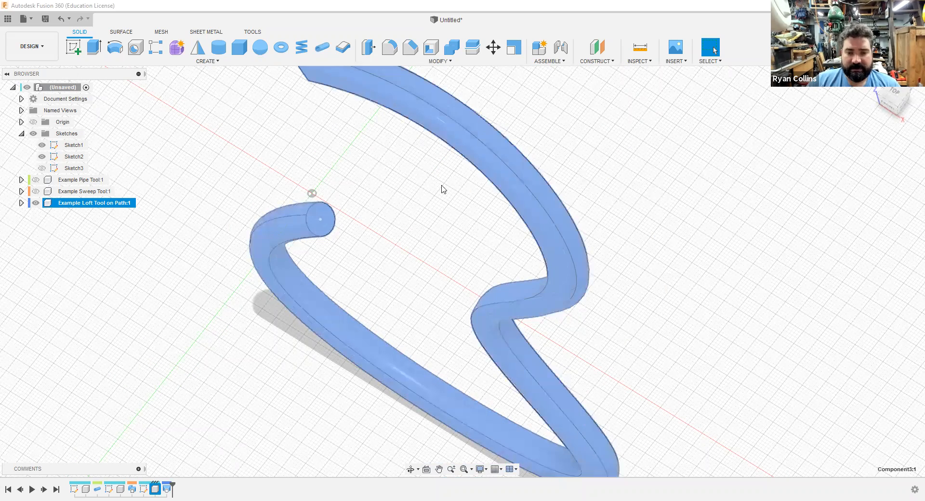
click(34, 203)
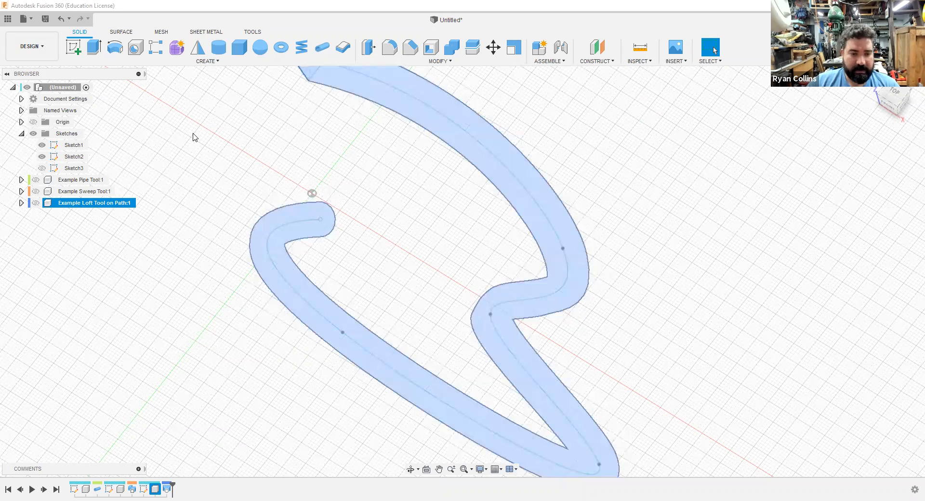
click(87, 88)
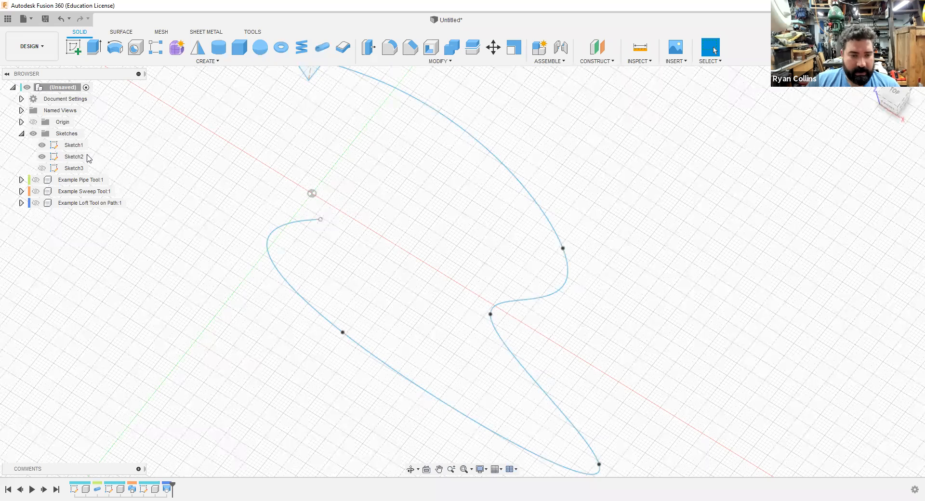
click(33, 134)
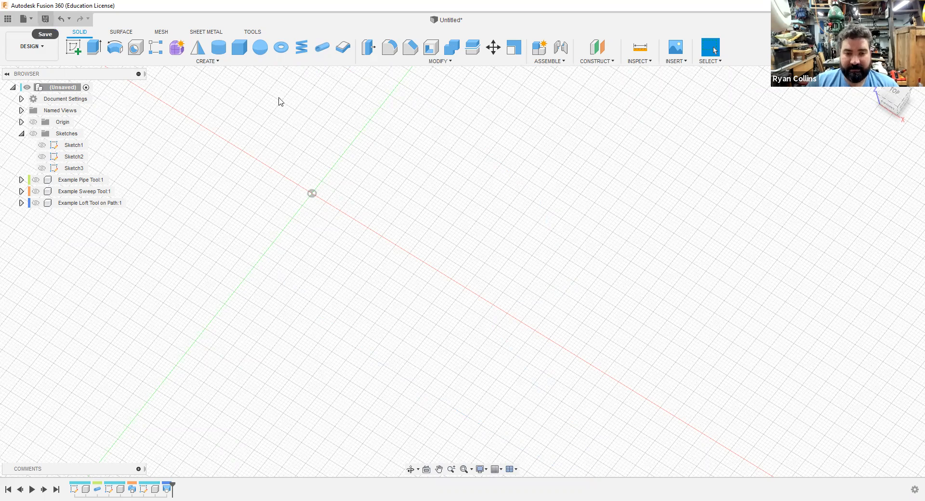
- Save the design as "Example - Pipe, Sweep, Loft on path Tools" in the 04 Lofted Vessels folder
key(ctrl+s)
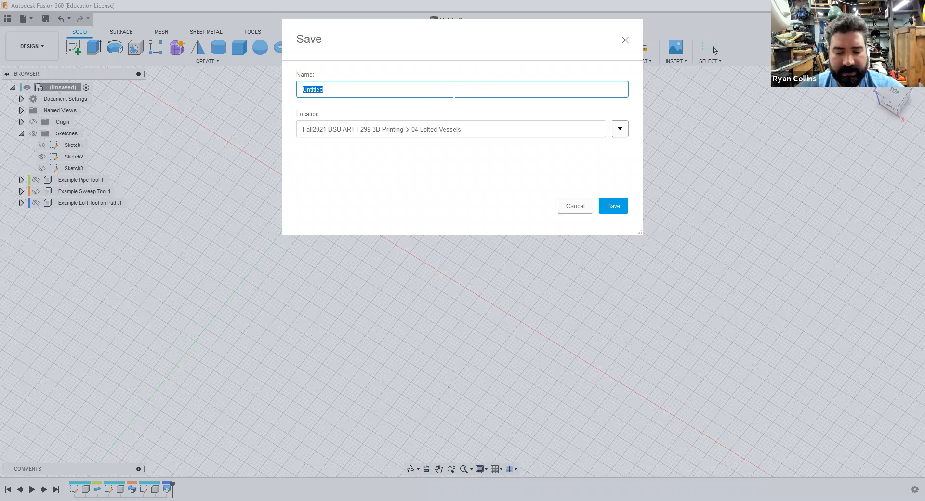
text(Example - L)
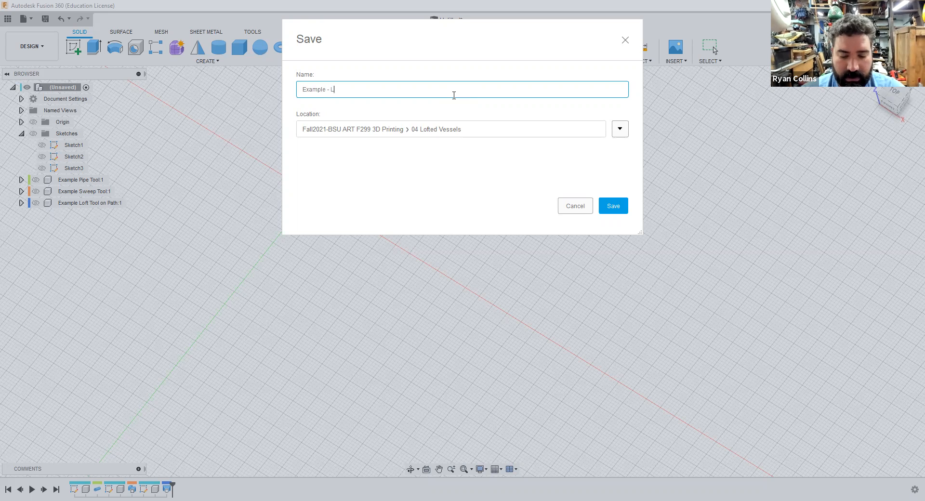
text(oft)
key(BackSpace)
text(Pipe)
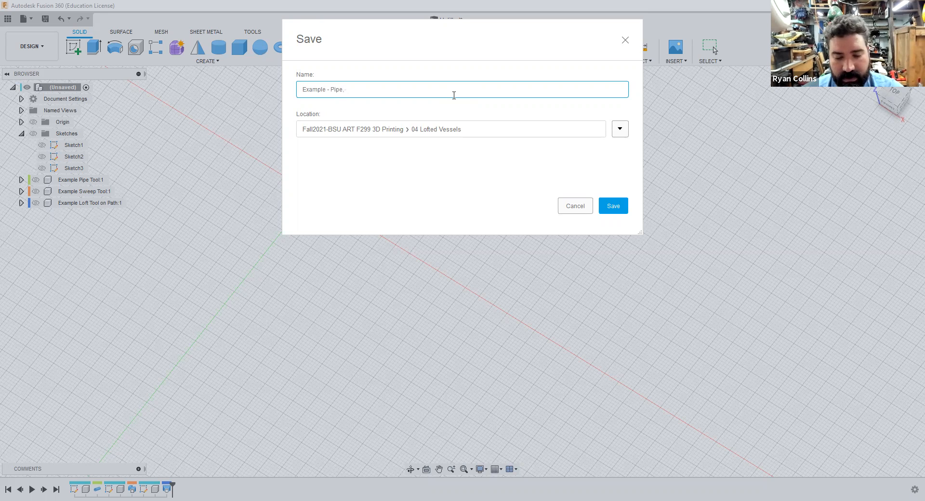
text(, Sweep, Loft on path Tools)
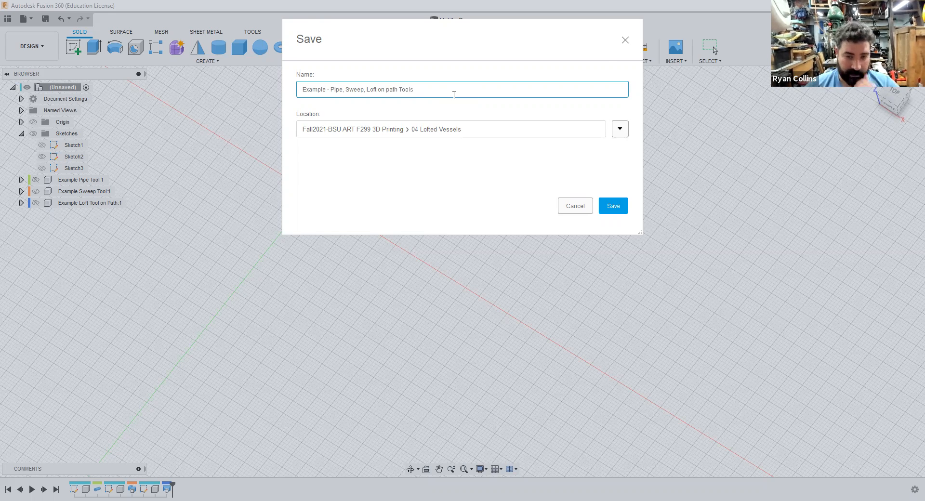
key(Return)
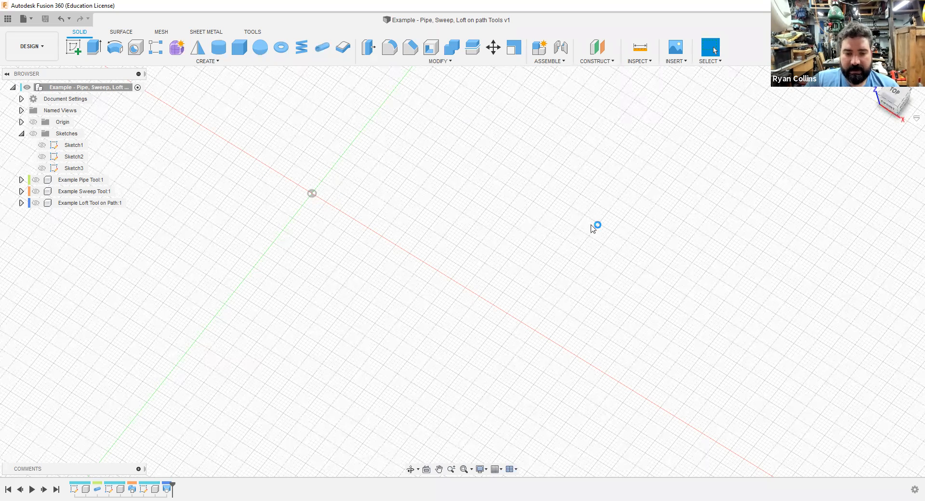
- Create a new active internal standard component under the root design and rename it Loft Ring
scroll(496, 252, down, 1)
click(901, 117)
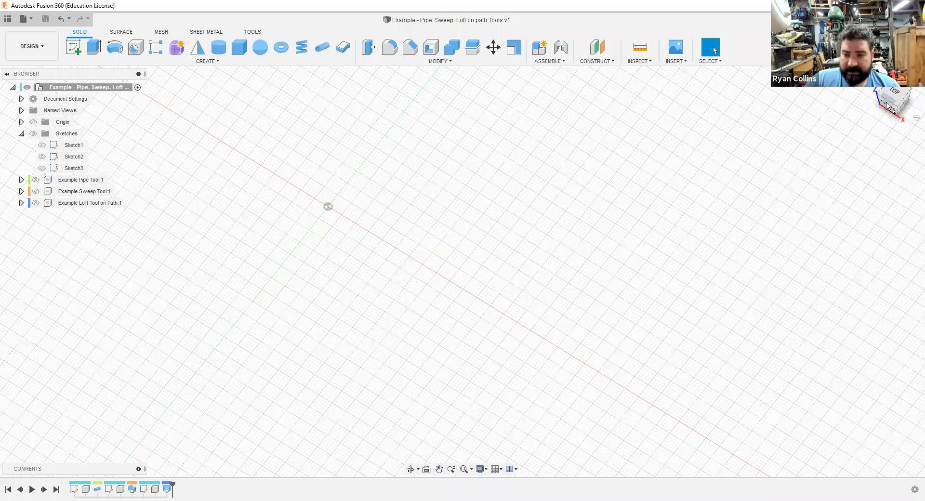
click(887, 103)
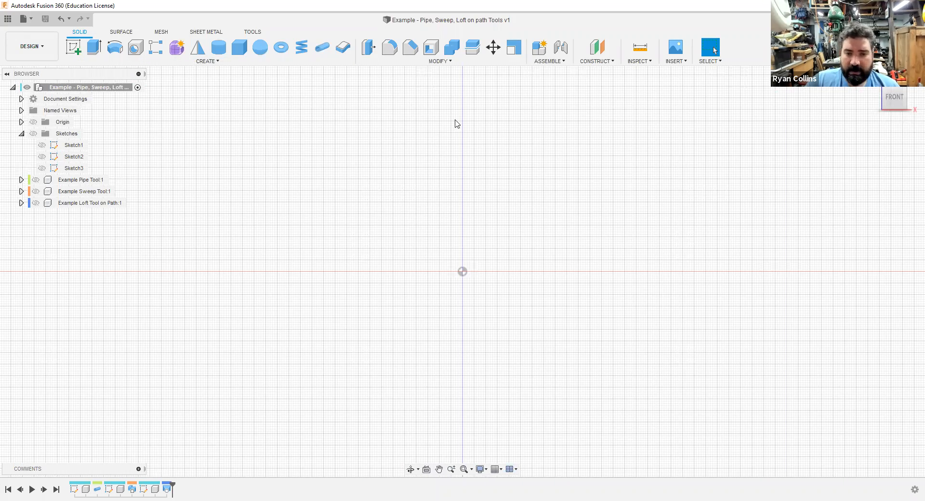
click(543, 54)
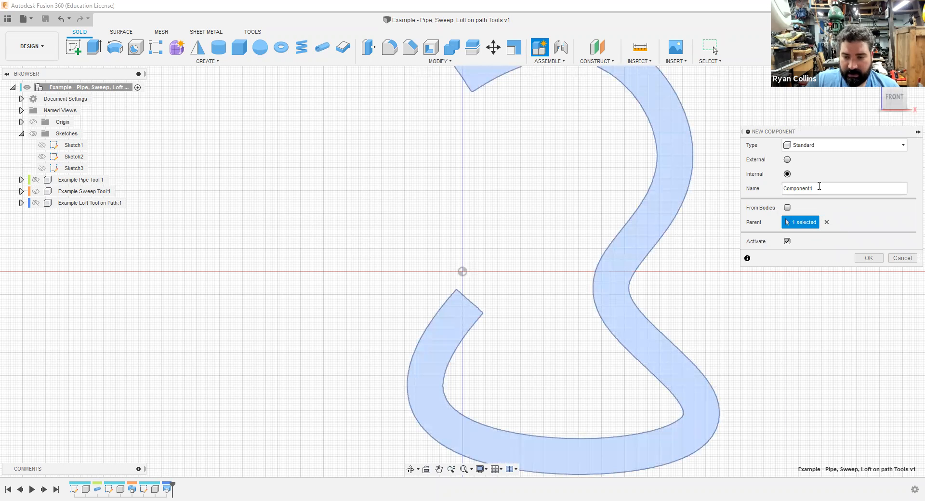
click(877, 258)
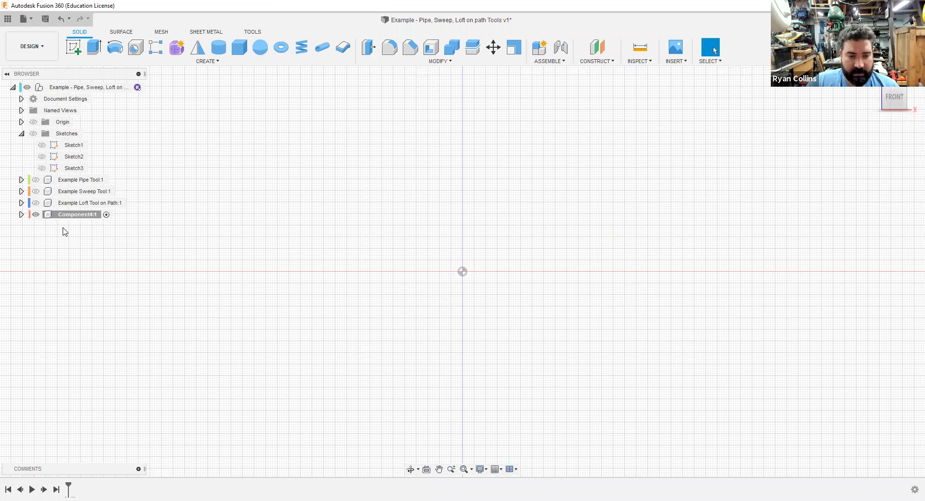
double_click(72, 214)
text(Loft Ring)
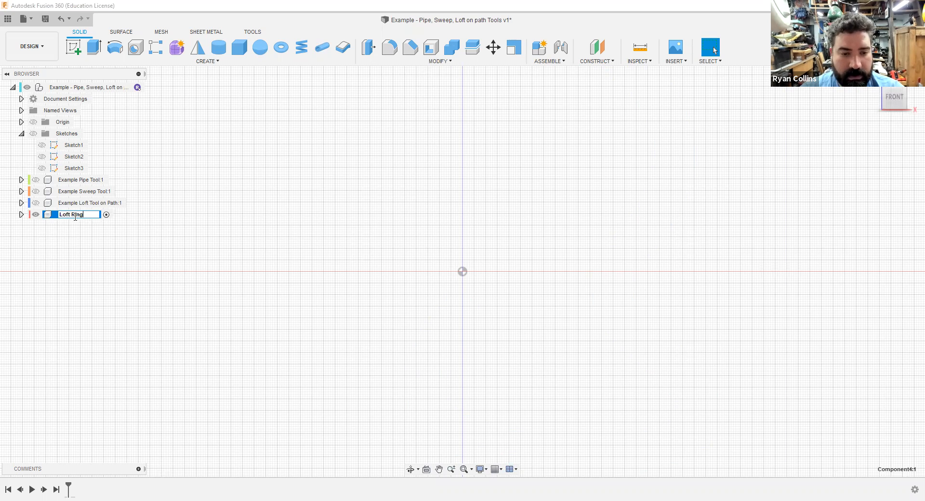
key(Return)
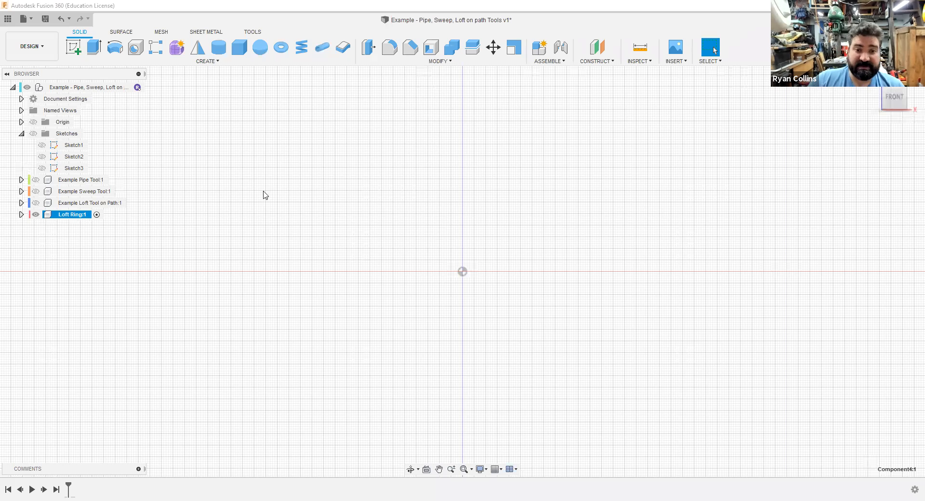
- Start a sketch on the front origin plane in Loft Ring and draw a 150 mm diameter circle centered on the origin
click(73, 47)
click(511, 252)
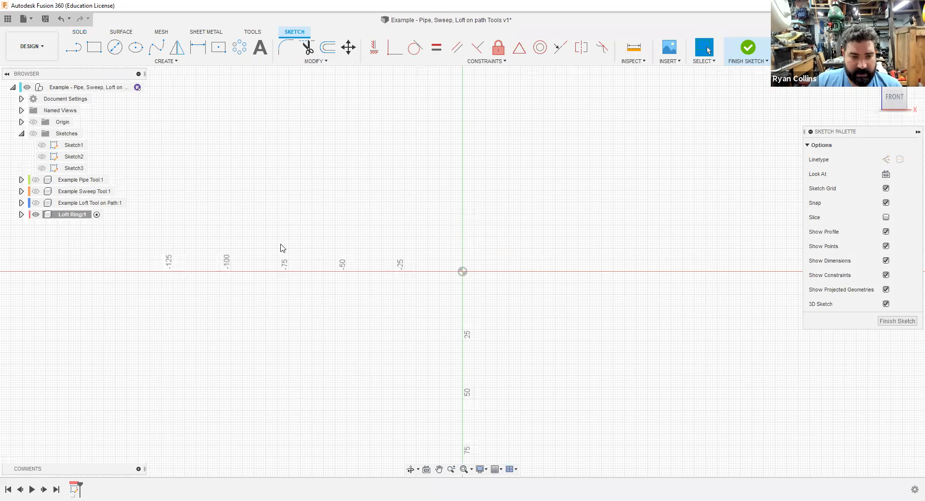
click(117, 48)
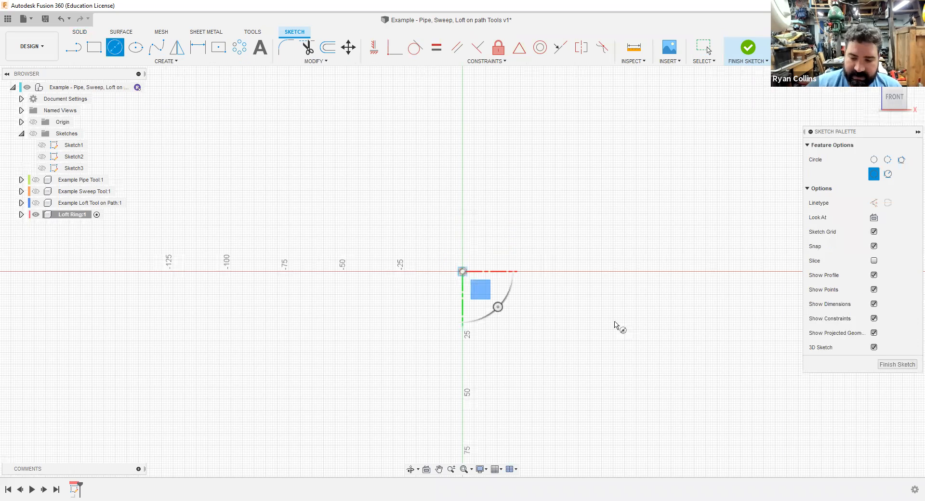
text(150)
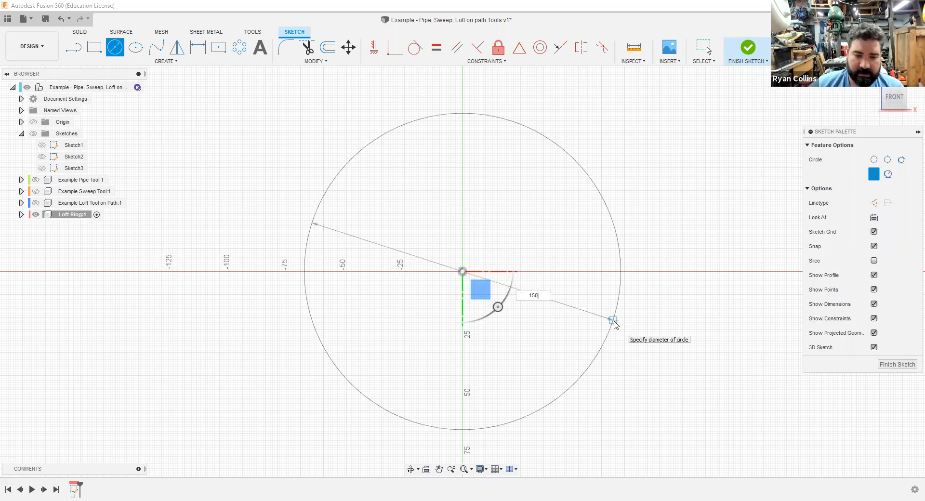
key(Return)
key(Escape)
scroll(622, 325, down, 1)
scroll(589, 159, down, 2)
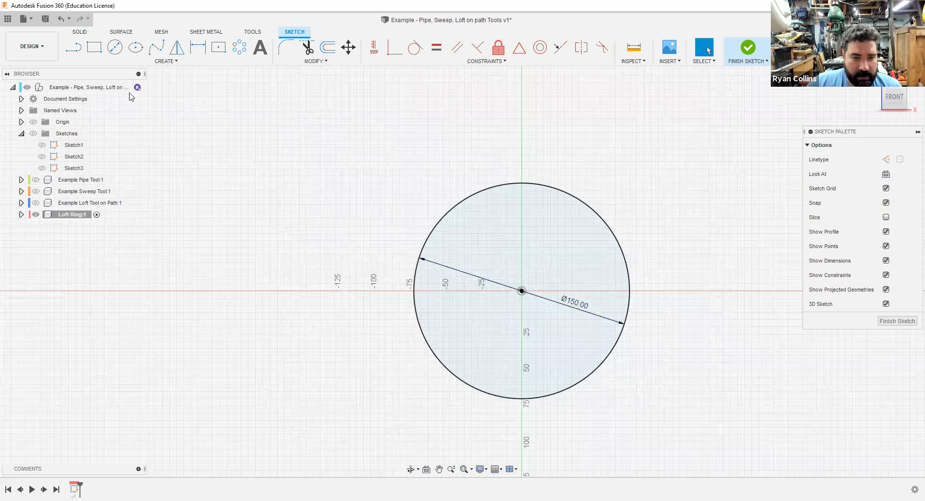
- Draw a vertical construction line through the circle's center past both edges, trim away the circle's left half, and finish the sketch
click(74, 46)
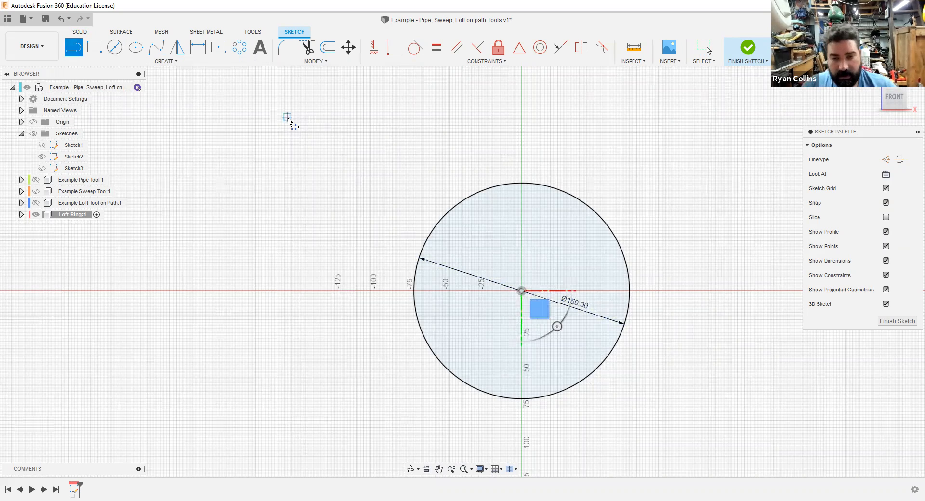
key(x)
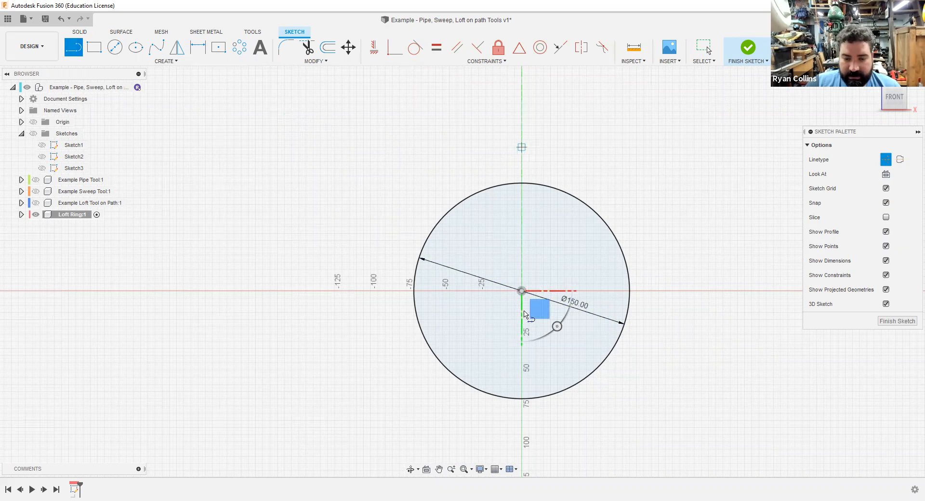
click(522, 417)
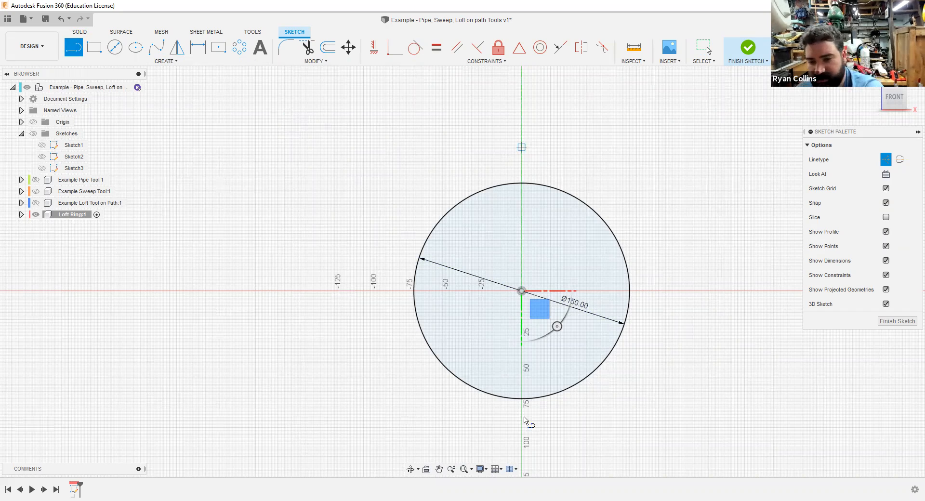
key(Escape)
click(307, 47)
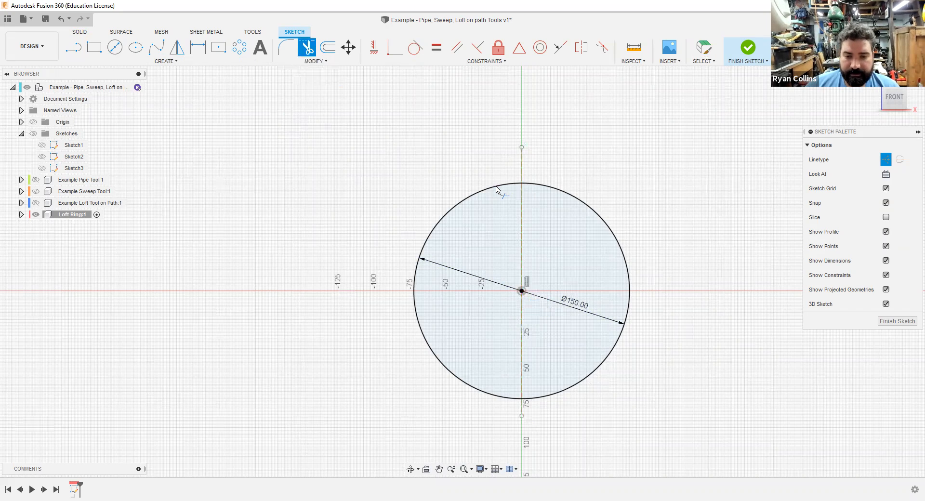
click(498, 267)
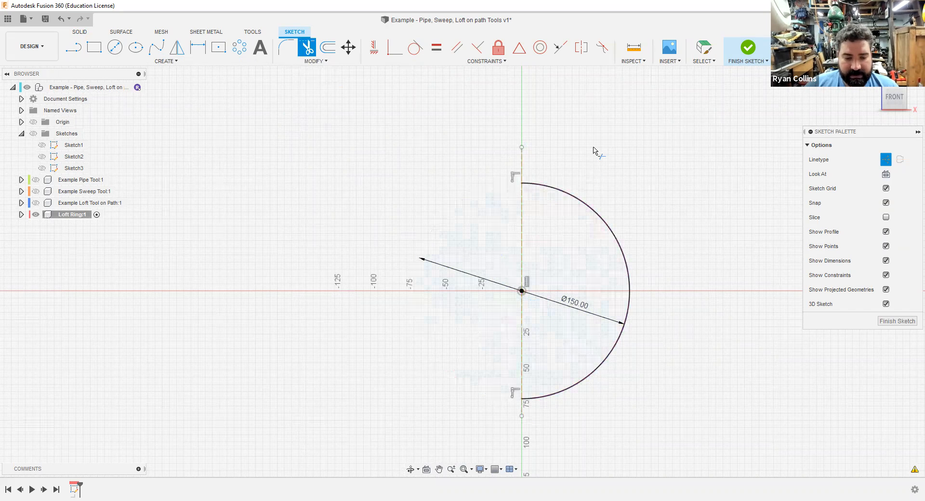
key(Escape)
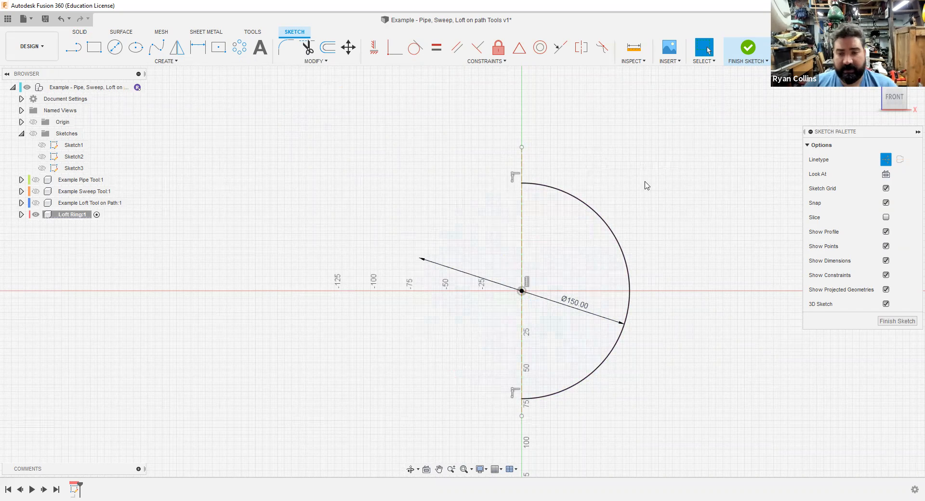
click(758, 59)
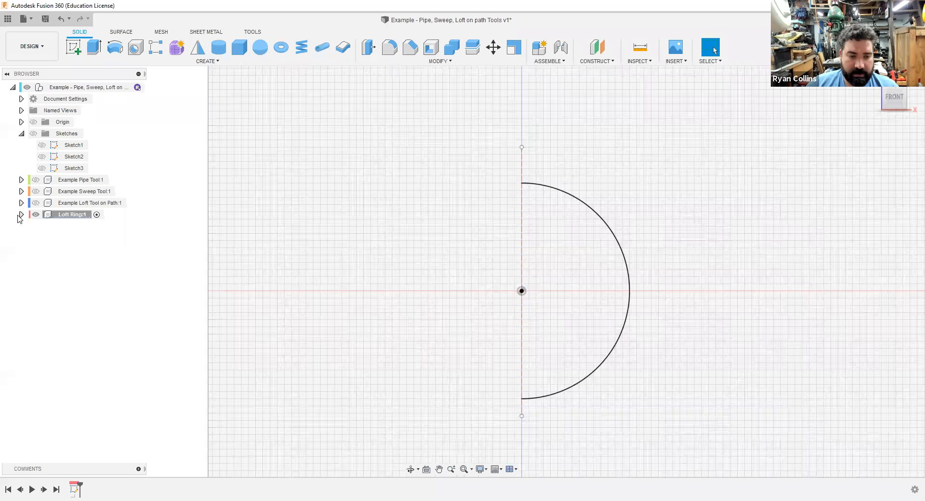
- Rename the half-circle sketch in the Loft Ring component as Circle Path
click(21, 214)
click(30, 238)
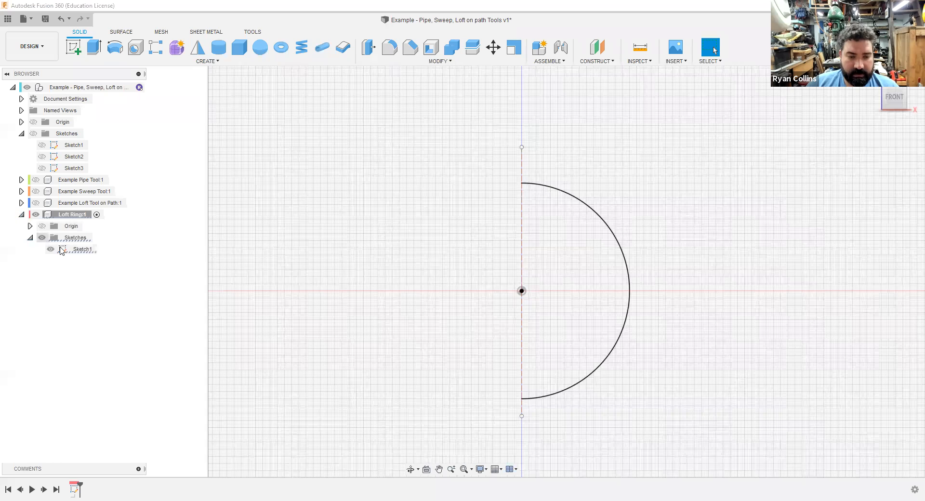
double_click(83, 249)
text(Circle Path)
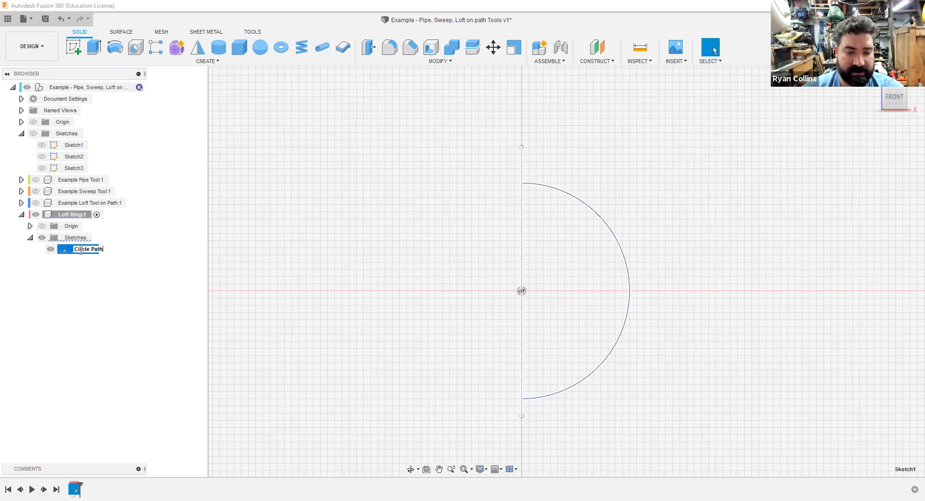
key(Return)
click(369, 305)
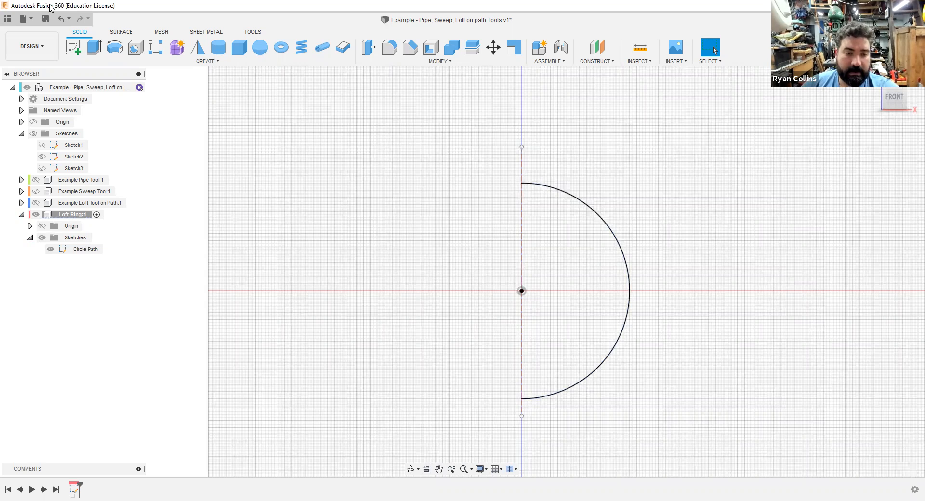
- Start a sketch on the left origin plane and draw a center rectangle about 36 by 12 mm at the arc's upper endpoint
click(83, 52)
click(549, 265)
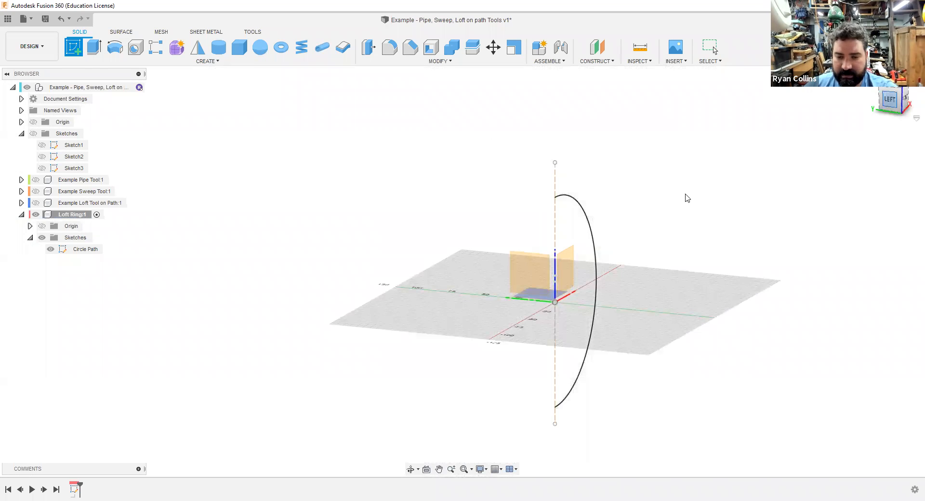
click(530, 264)
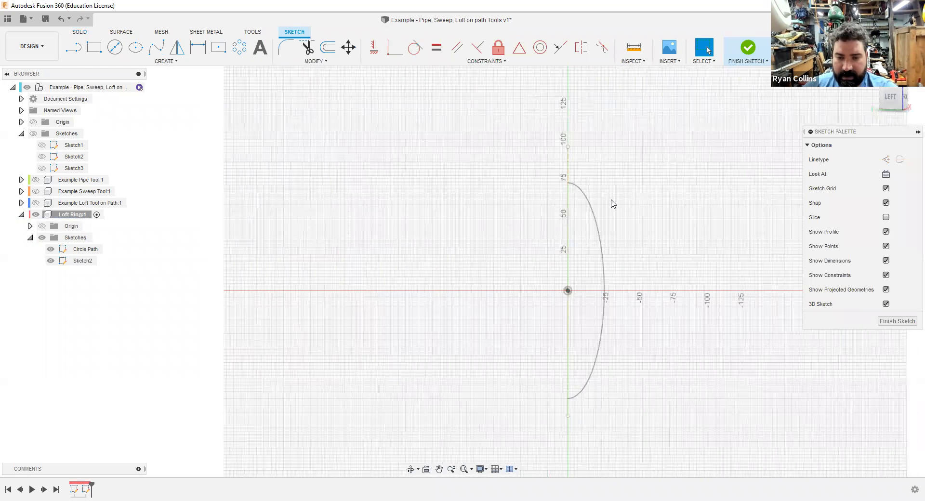
scroll(551, 166, up, 3)
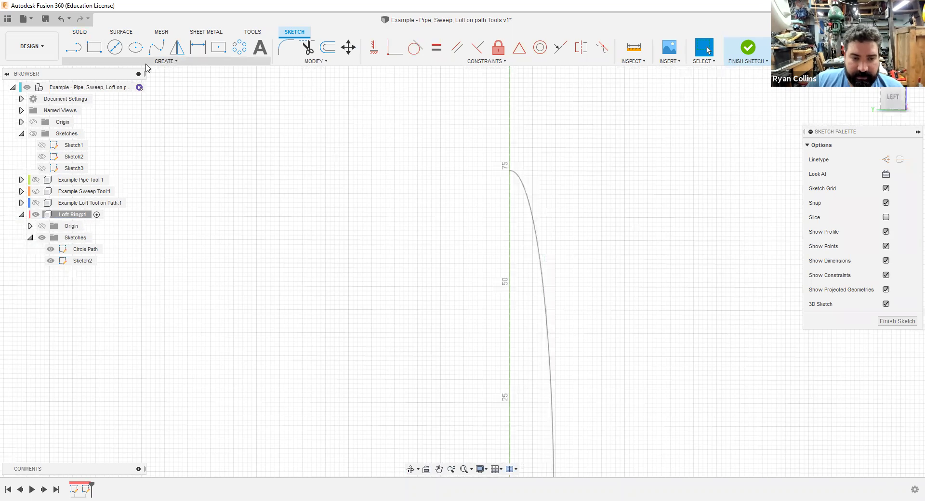
click(218, 47)
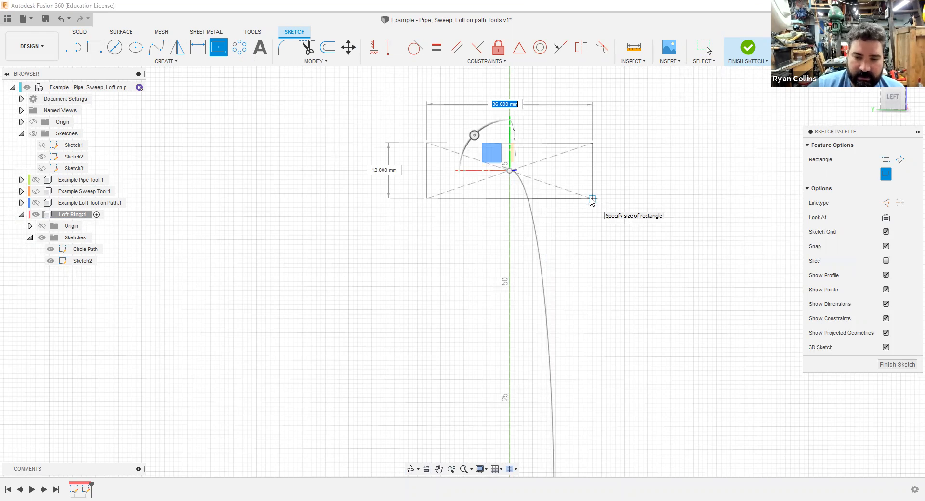
key(Return)
- Draw a 15 mm diameter circle centered on the arc's lower endpoint and finish the profile sketch
click(122, 47)
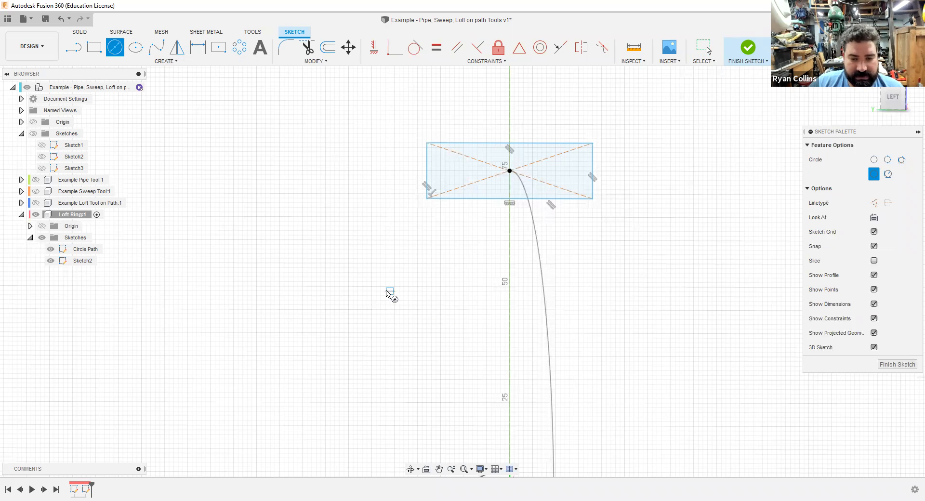
middle_drag(473, 374, 453, 157)
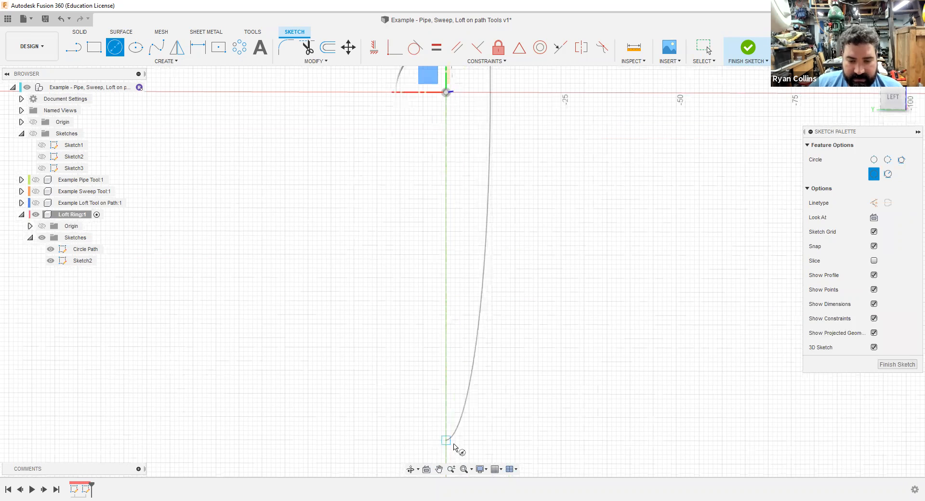
click(446, 440)
text(15)
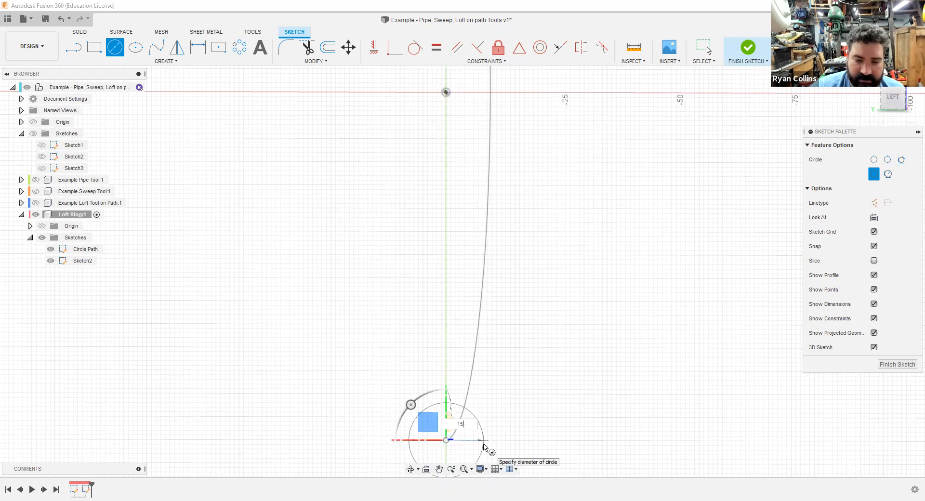
key(Return)
key(Escape)
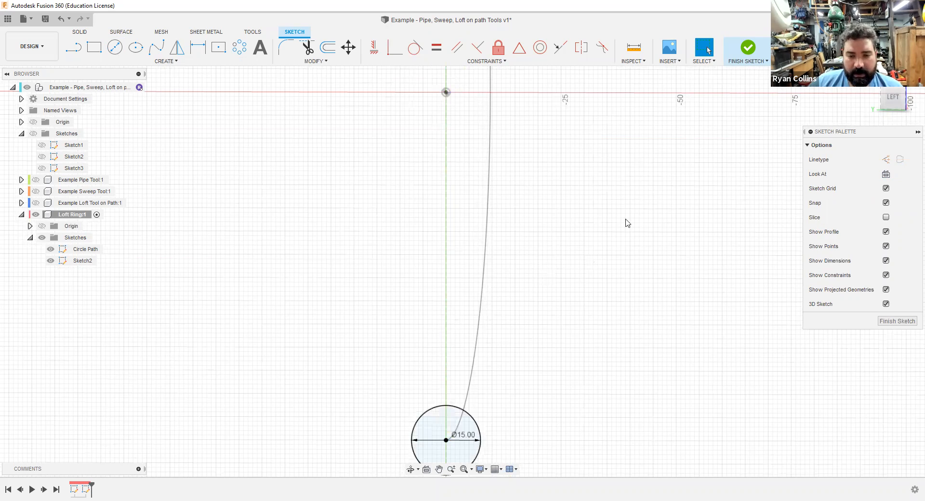
scroll(607, 337, down, 2)
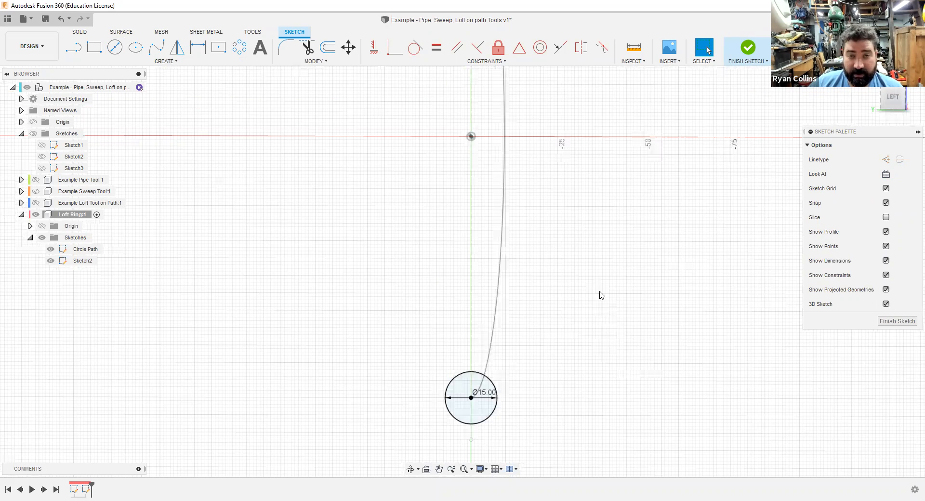
scroll(602, 295, down, 1)
scroll(756, 119, down, 1)
middle_drag(756, 119, 687, 235)
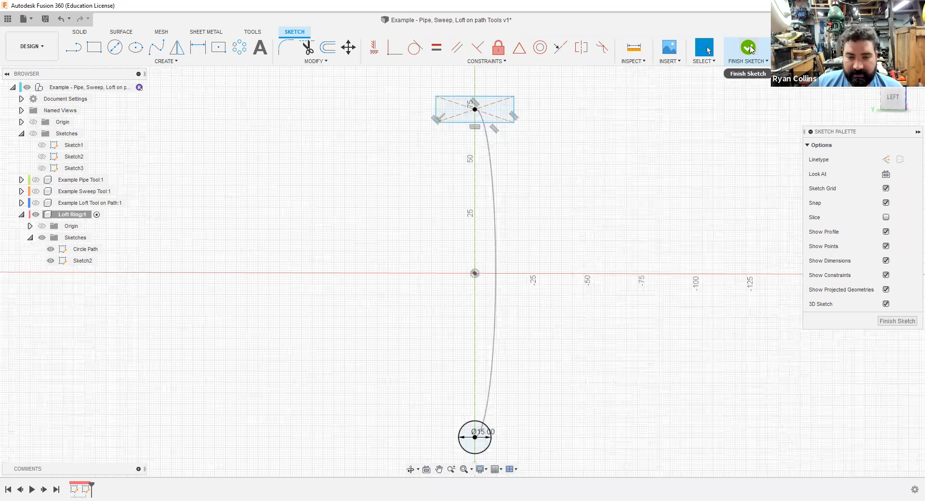
click(749, 47)
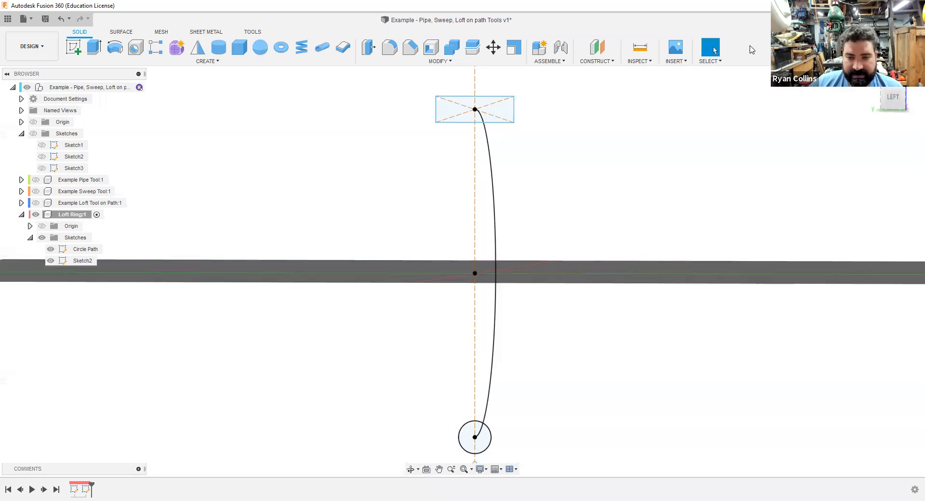
- Set up a Loft between the rectangle and circle profiles, using the half-circle arc as the centerline
click(206, 61)
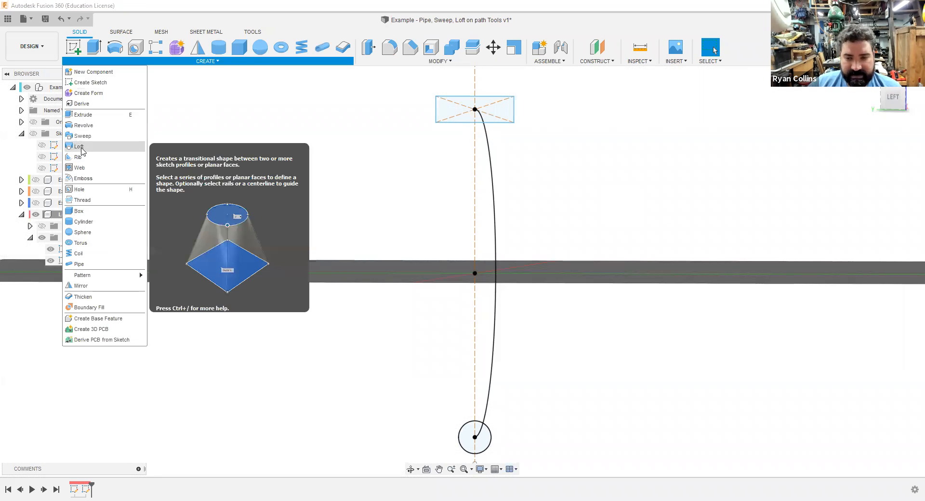
click(80, 147)
click(501, 114)
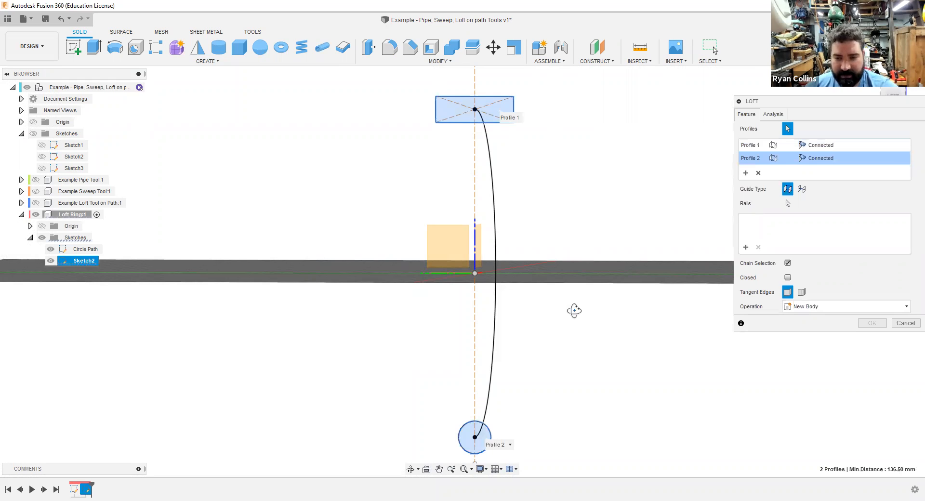
shift+middle_drag(671, 383, 793, 410)
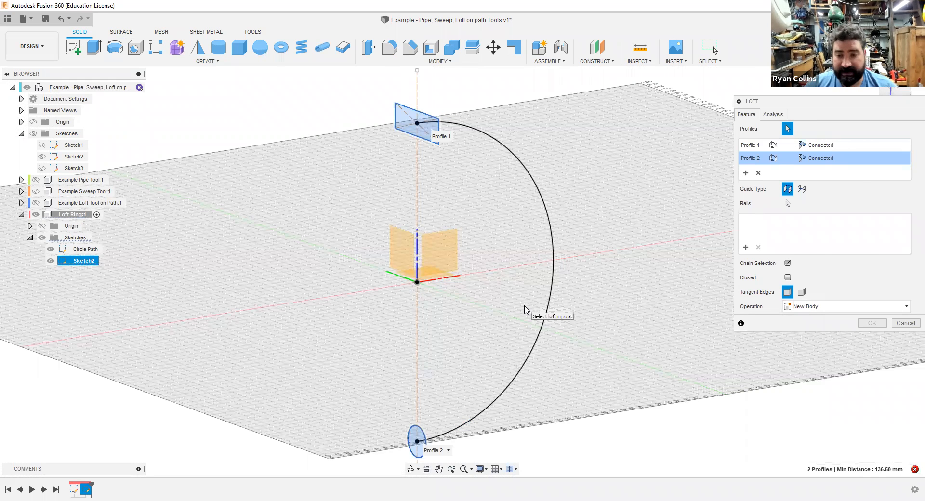
click(802, 190)
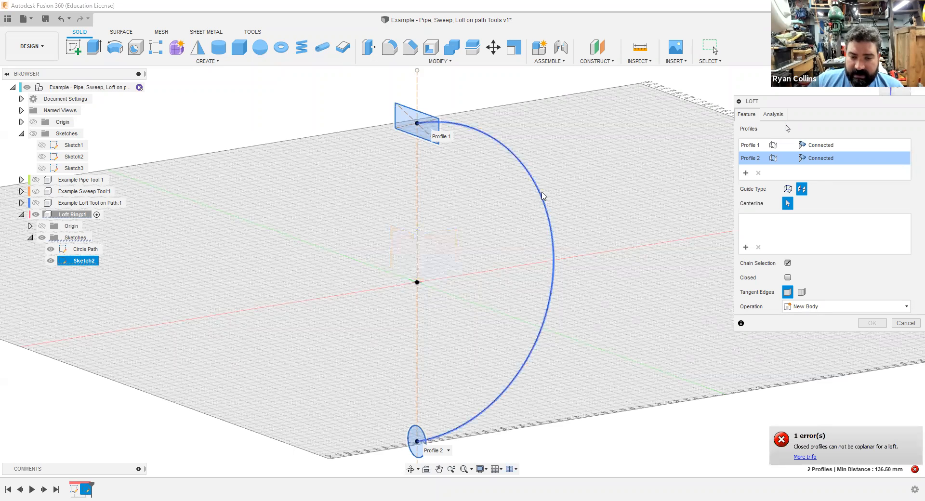
click(543, 196)
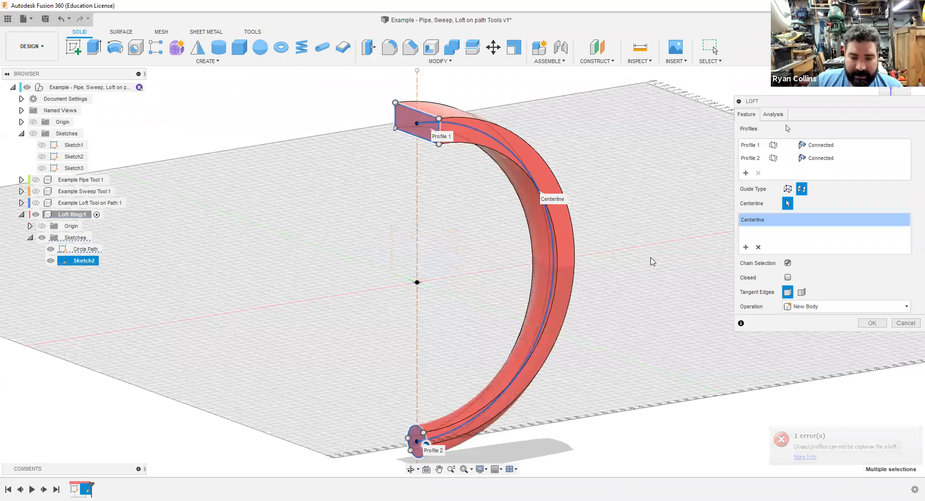
- Inspect the loft preview around its circular end and create the loft as a new body
shift+middle_drag(648, 190, 544, 186)
shift+middle_drag(446, 276, 396, 349)
scroll(395, 348, up, 3)
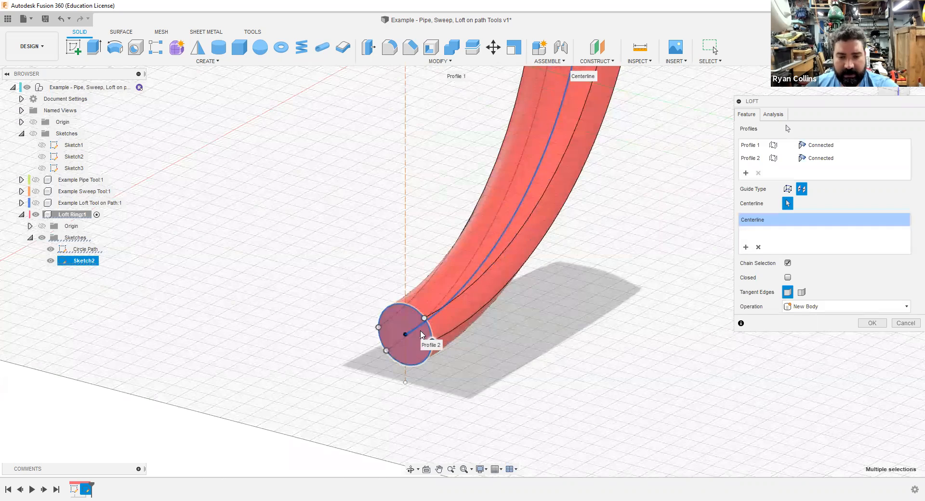
scroll(564, 352, down, 5)
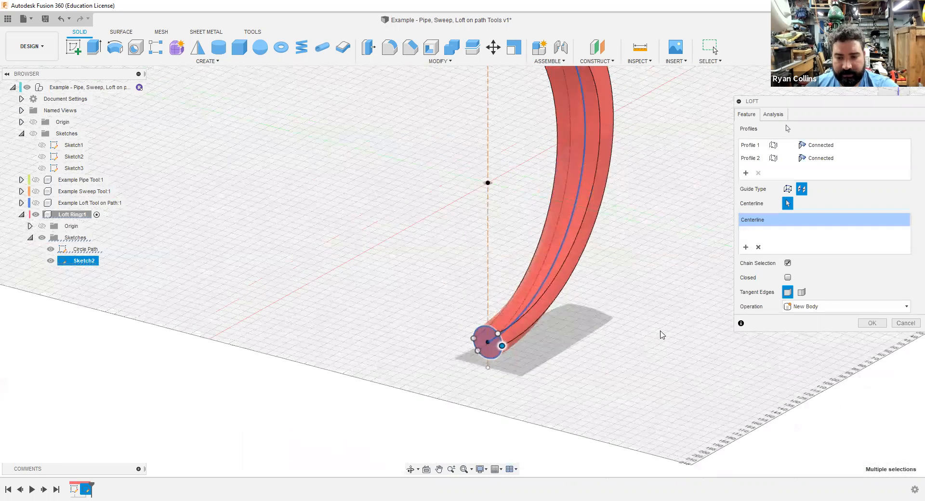
click(825, 307)
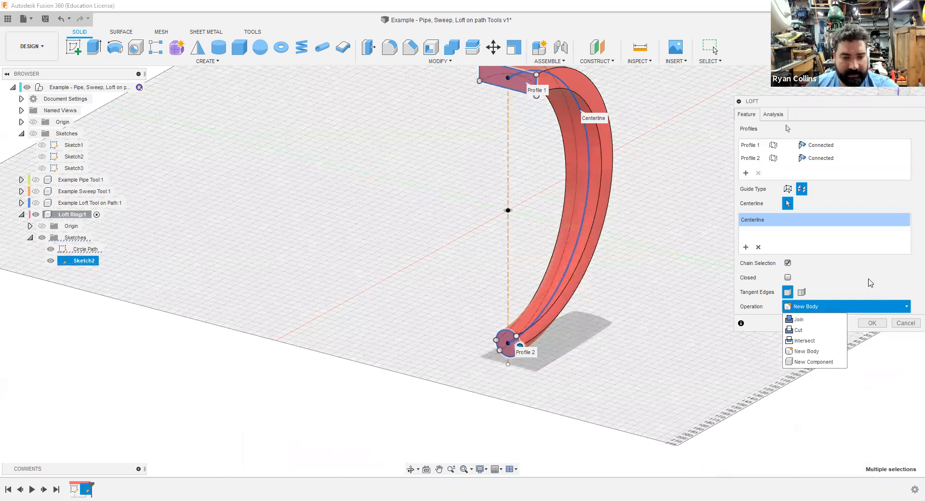
click(831, 305)
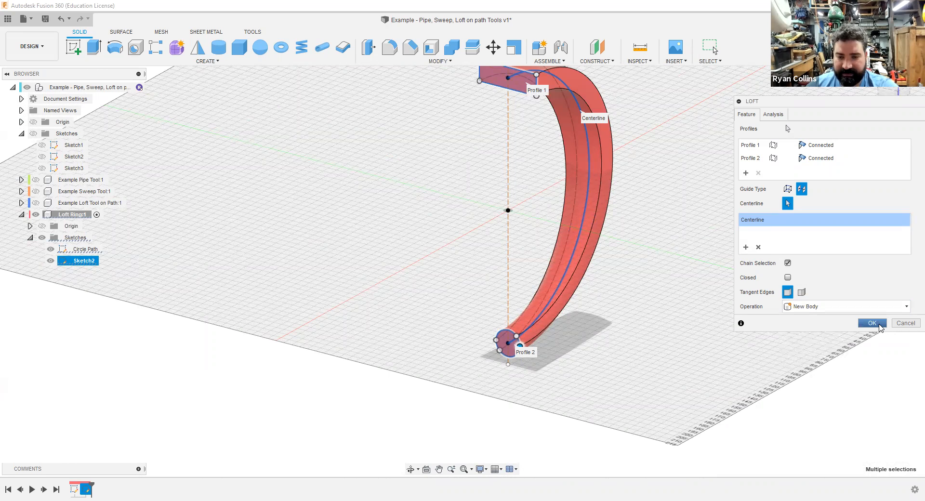
click(872, 323)
- Mirror the lofted half-ring body across the vertical origin plane containing its end profiles, with the operation set to New Body
middle_drag(630, 196, 627, 224)
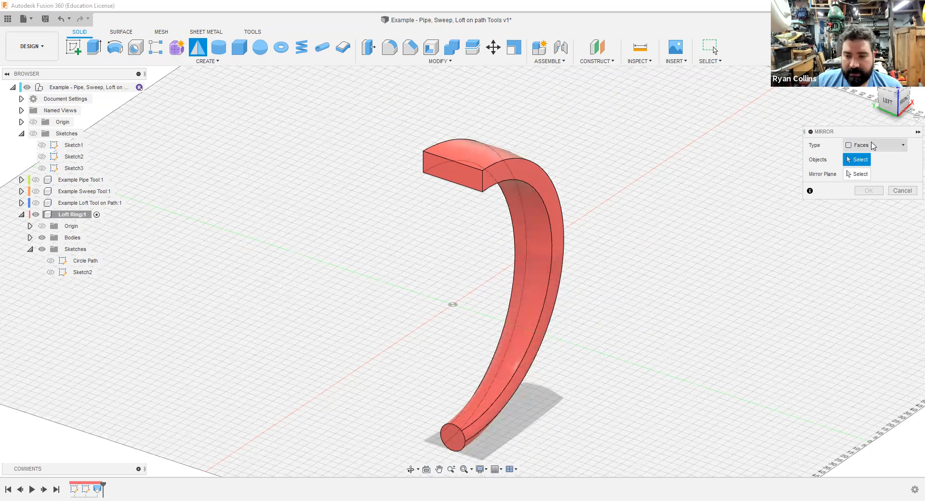
click(872, 147)
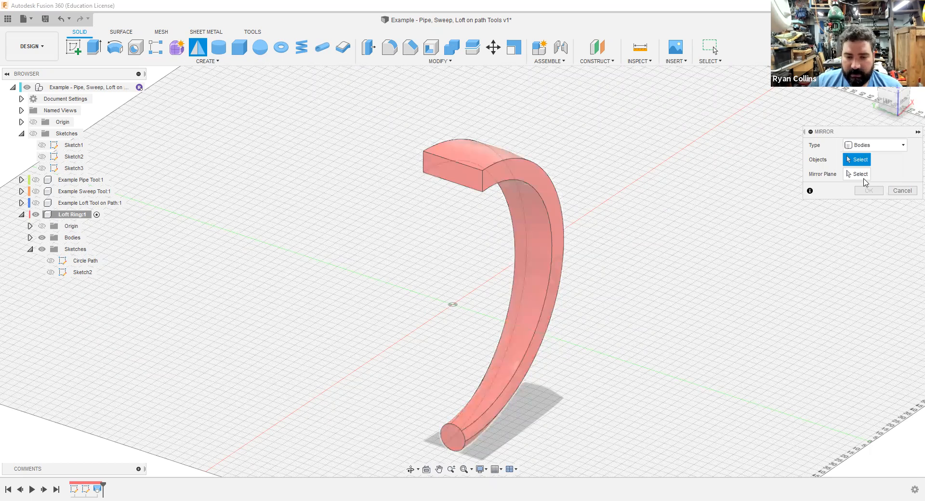
click(507, 173)
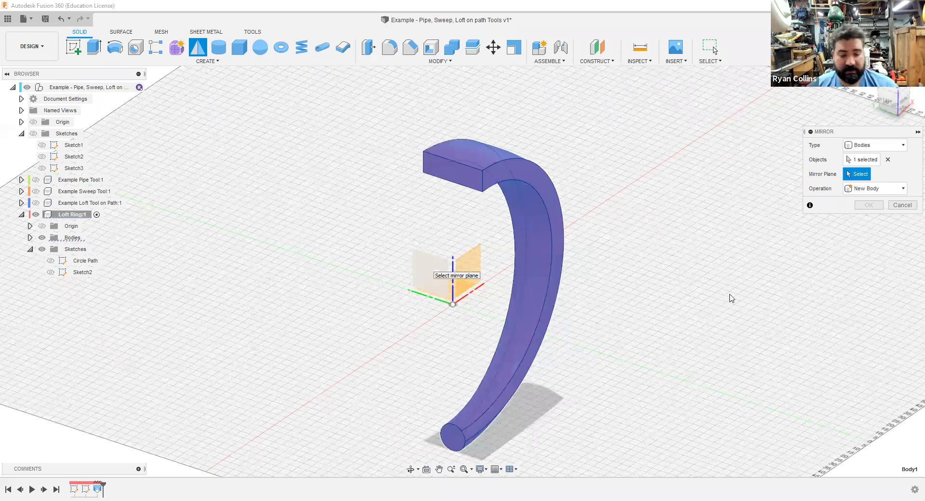
shift+middle_drag(701, 281, 667, 270)
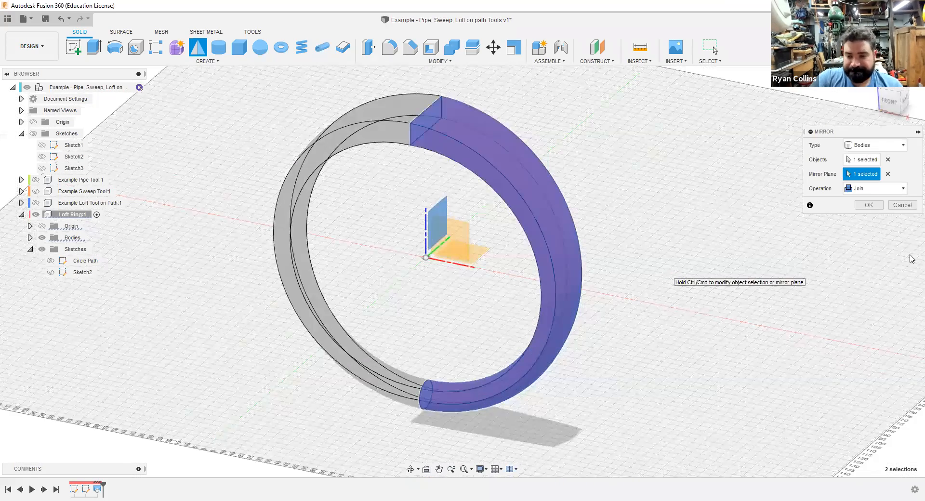
click(877, 190)
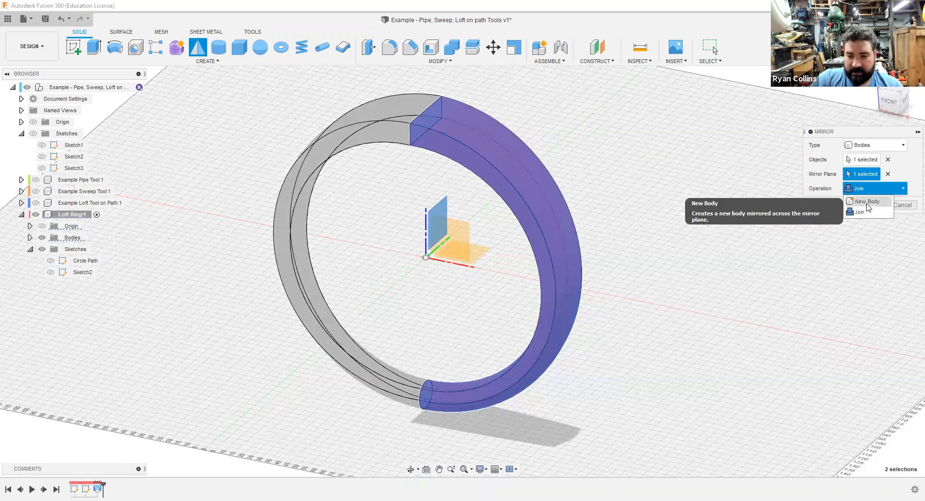
click(868, 205)
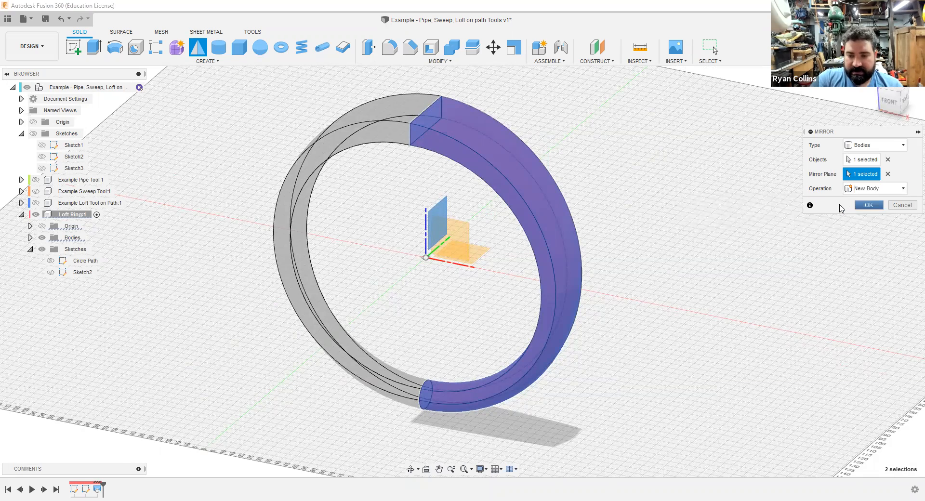
click(880, 207)
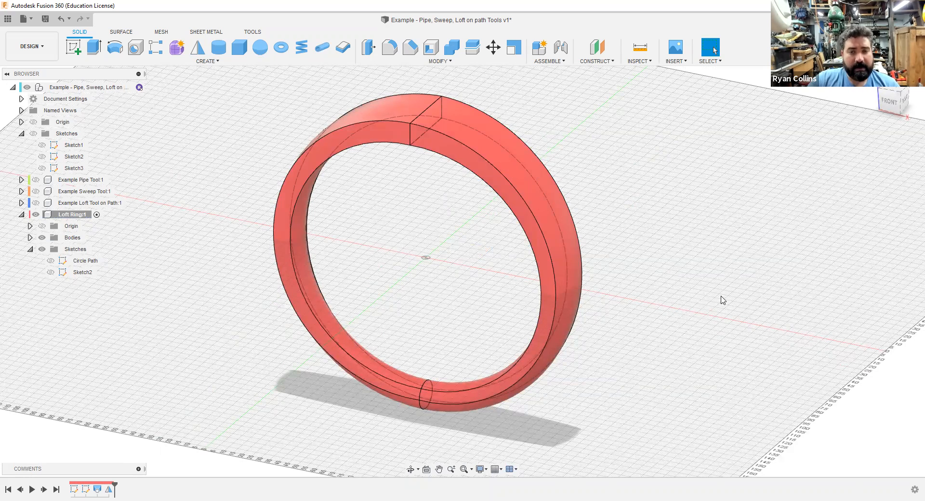
- Hide the Loft Ring component and activate the top-level component, briefly showing the Example Loft Tool on Path component for review
click(37, 218)
click(36, 215)
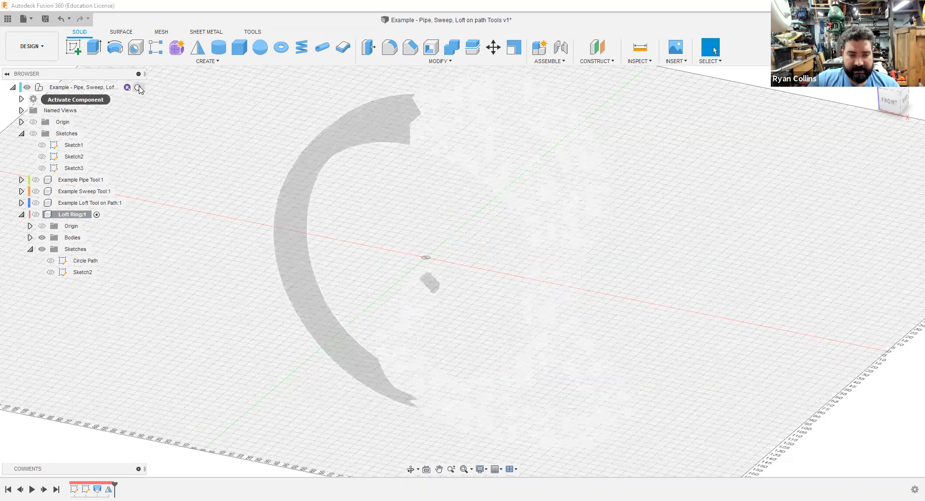
click(40, 204)
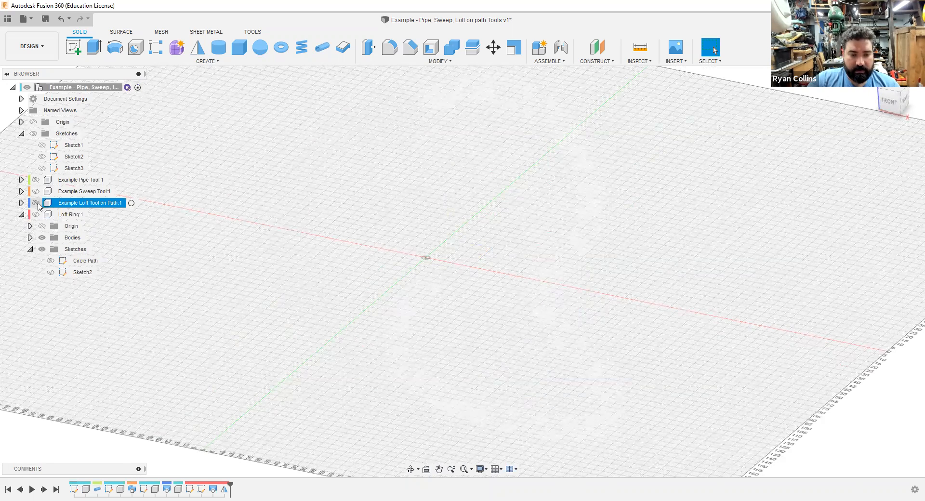
click(37, 203)
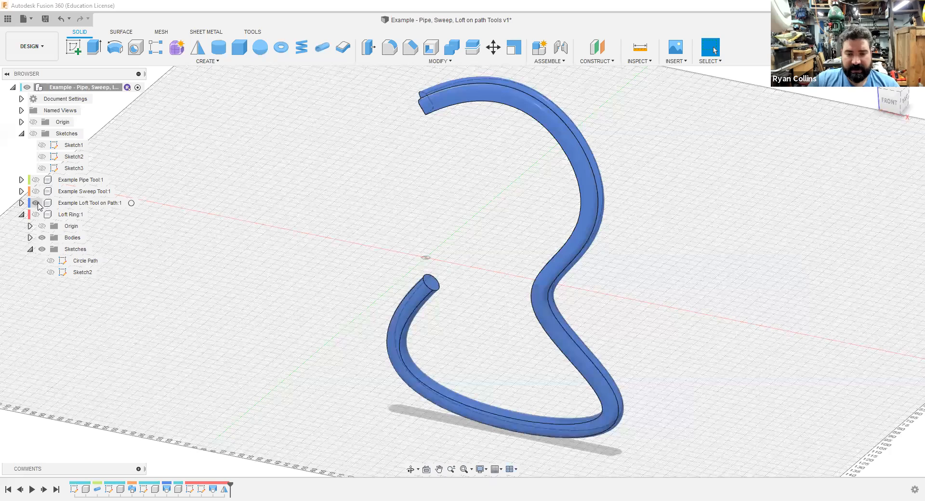
click(36, 203)
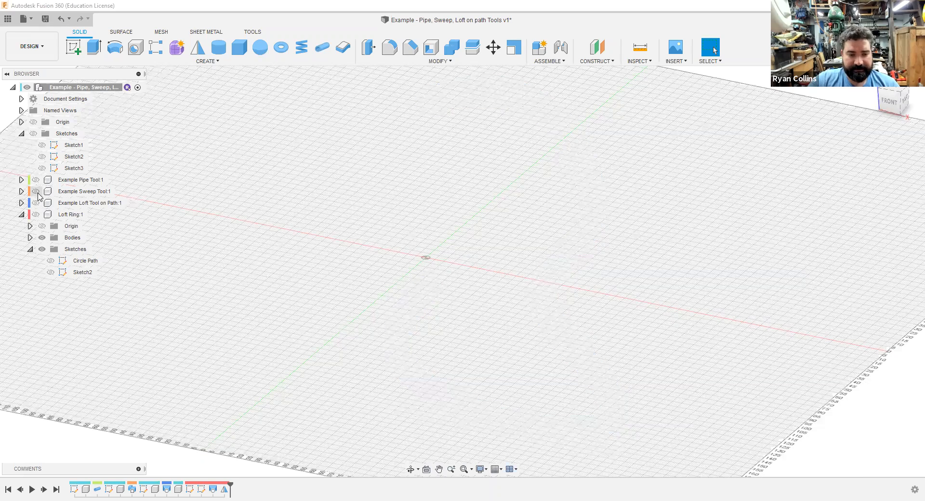
- Review the Example Sweep Tool and Example Pipe Tool components by showing and hiding each in turn
click(39, 192)
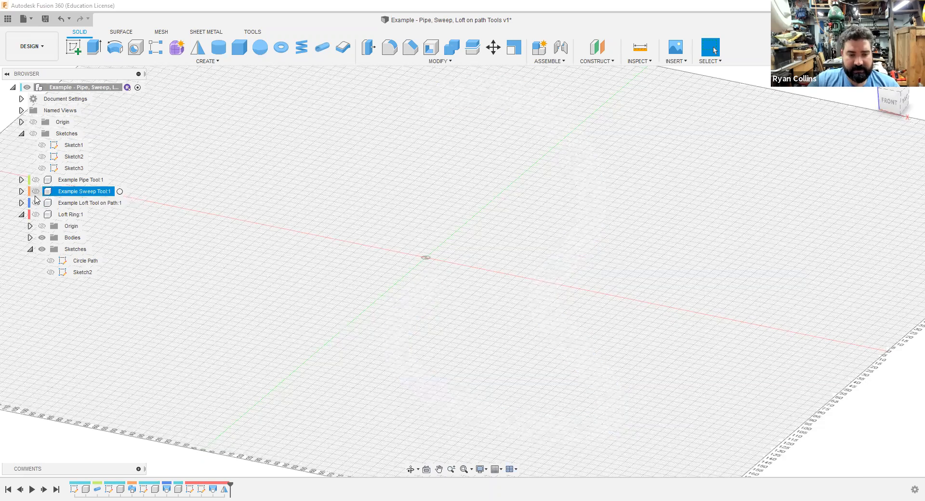
click(36, 192)
click(35, 192)
click(36, 180)
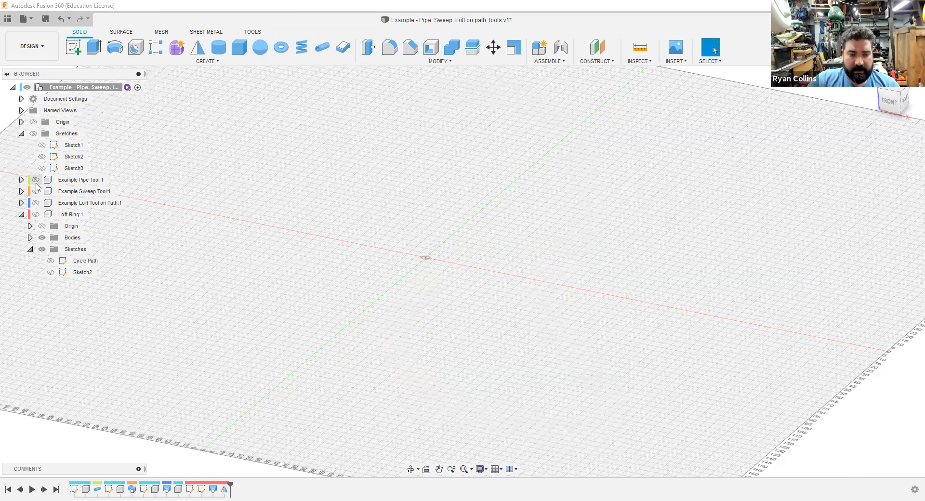
click(35, 179)
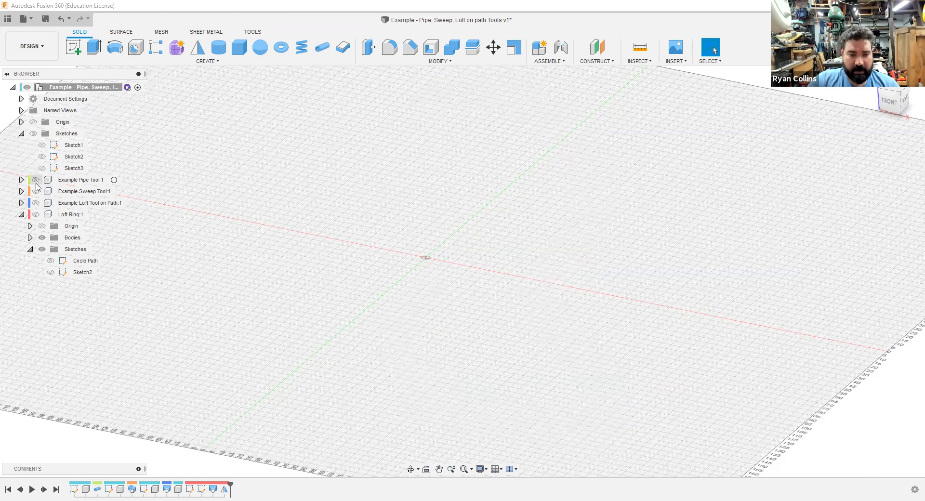
- Toggle the Loft Ring component's visibility to review the finished ring, leaving it shown
click(35, 215)
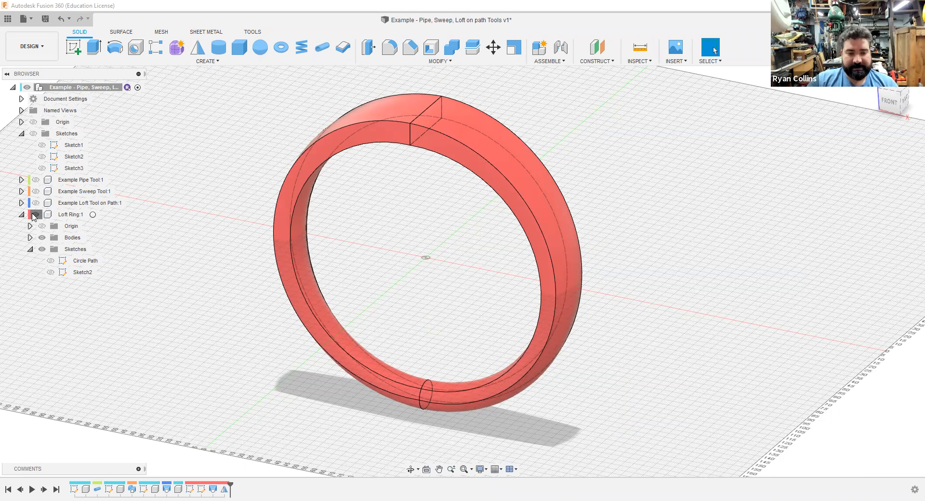
click(35, 214)
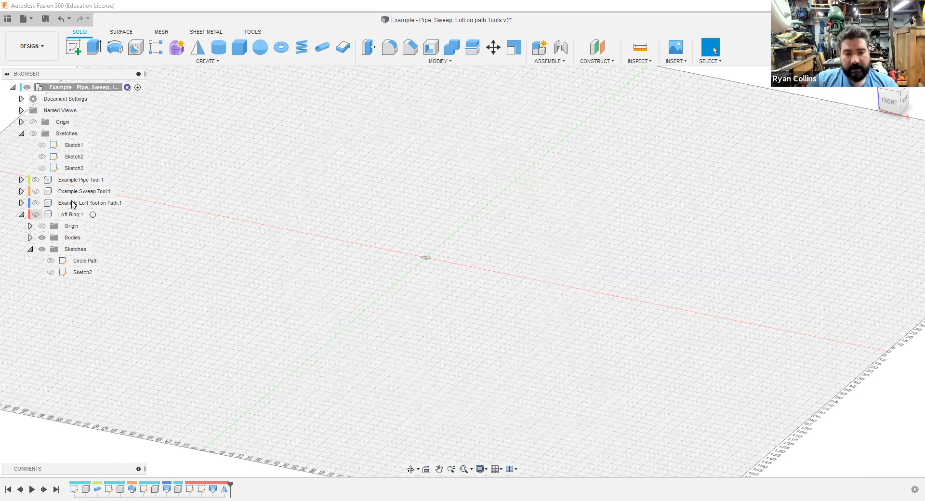
click(36, 215)
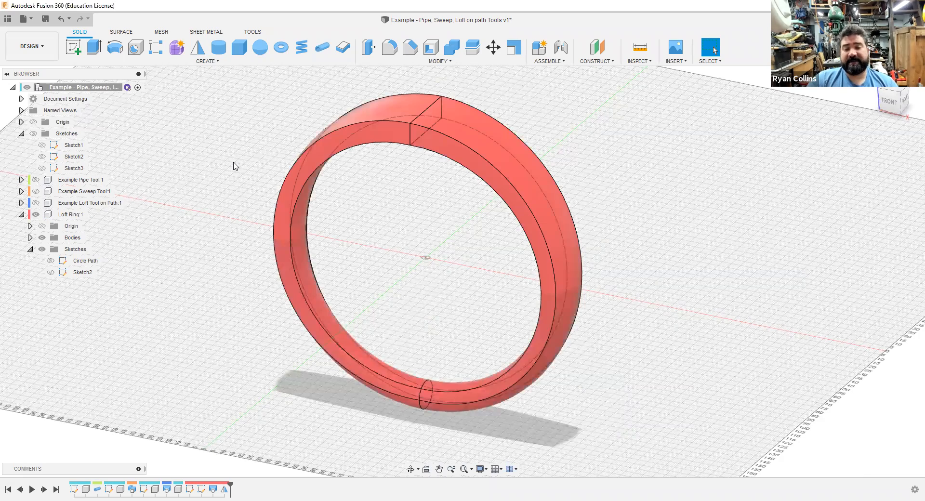